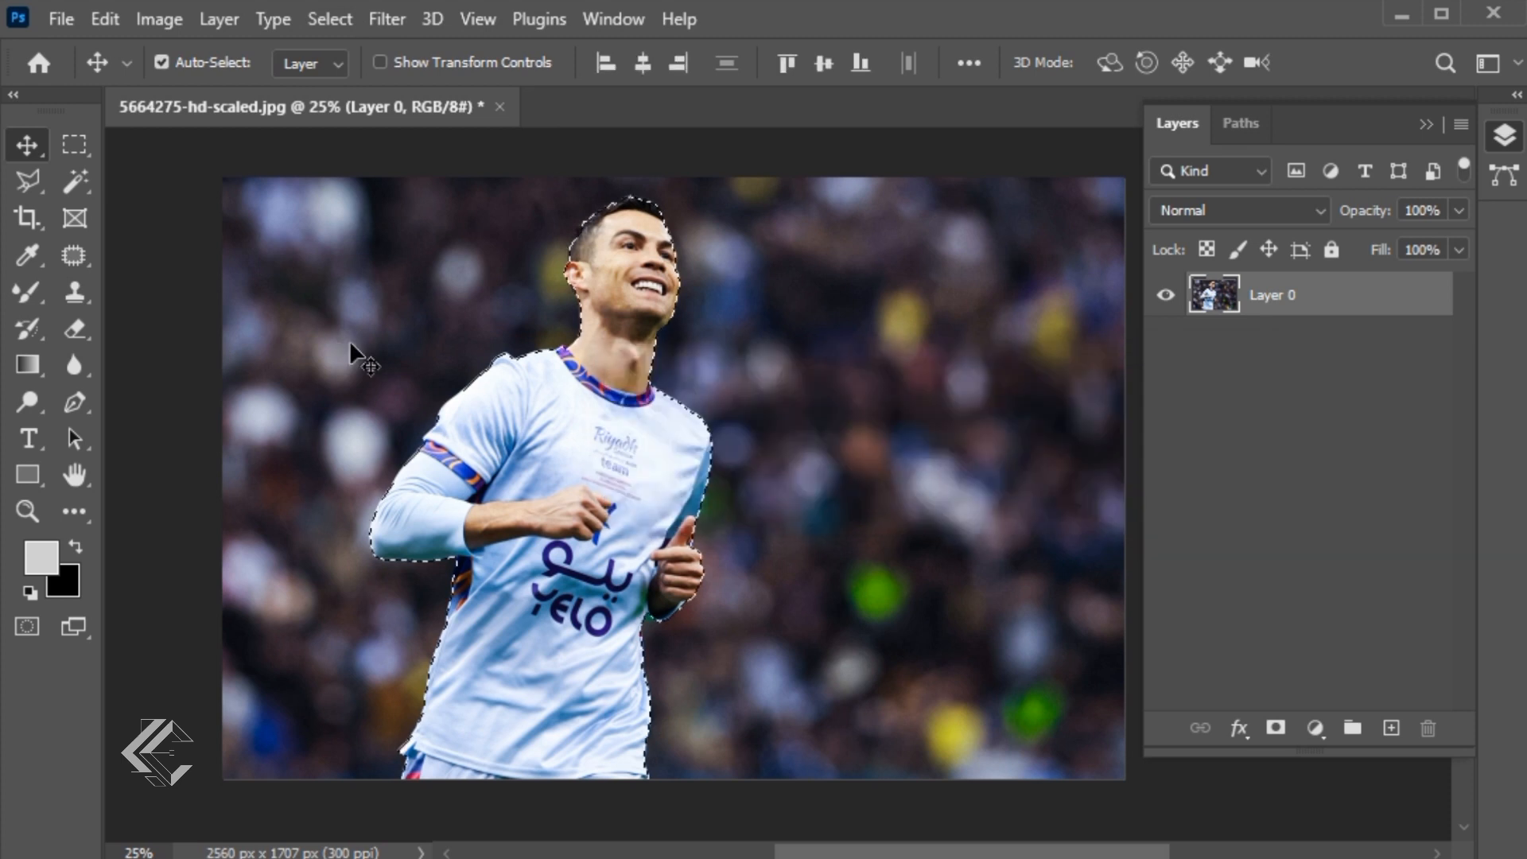
# Step: Copy the selected footballer onto a new layer and hide that new layer
pyautogui.click(230, 28)
pyautogui.moveTo(302, 38)
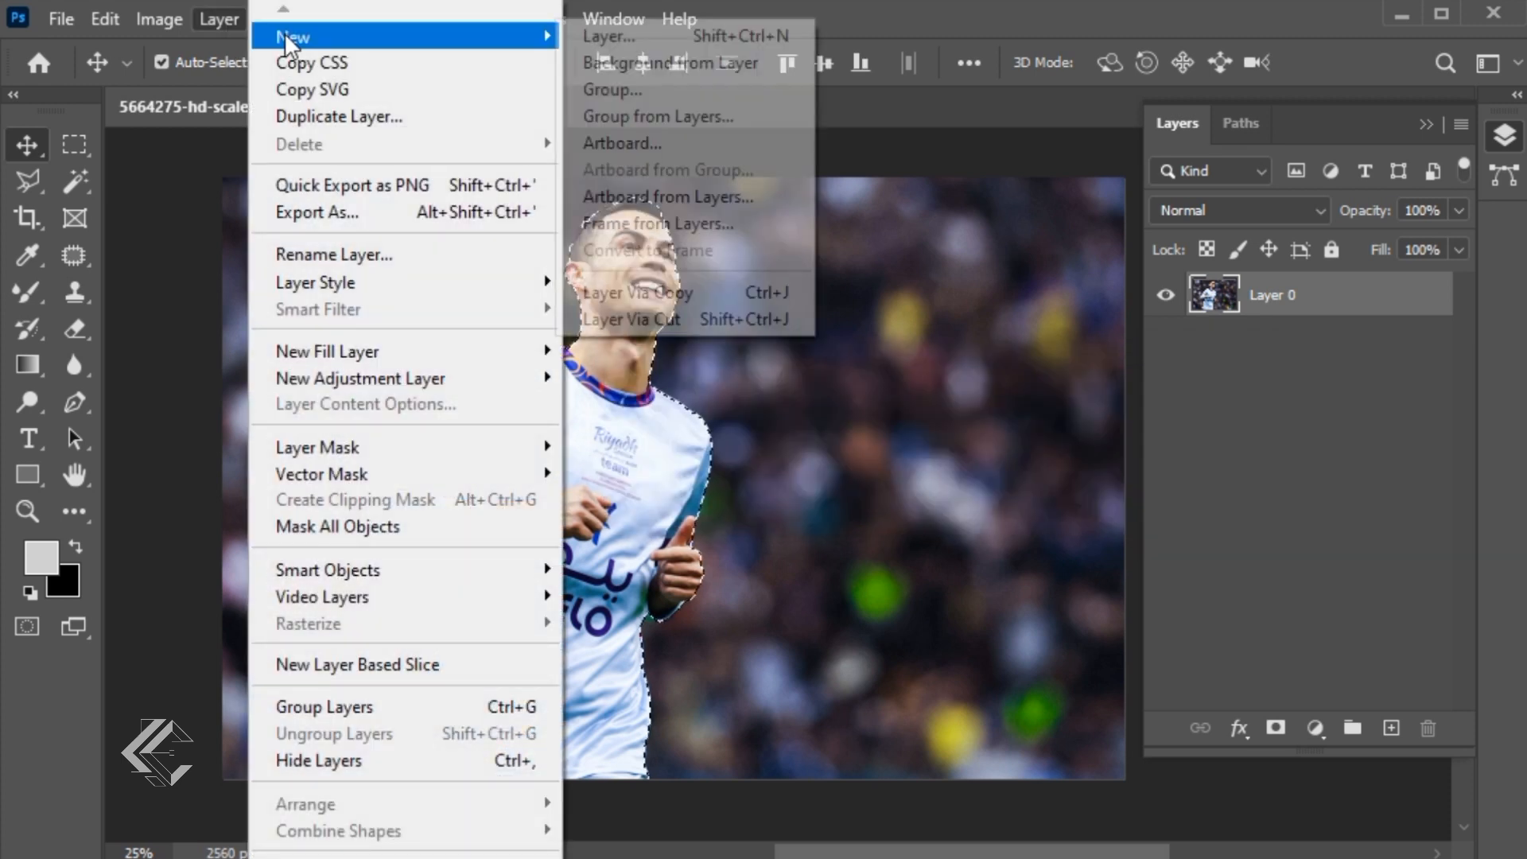
pyautogui.click(658, 293)
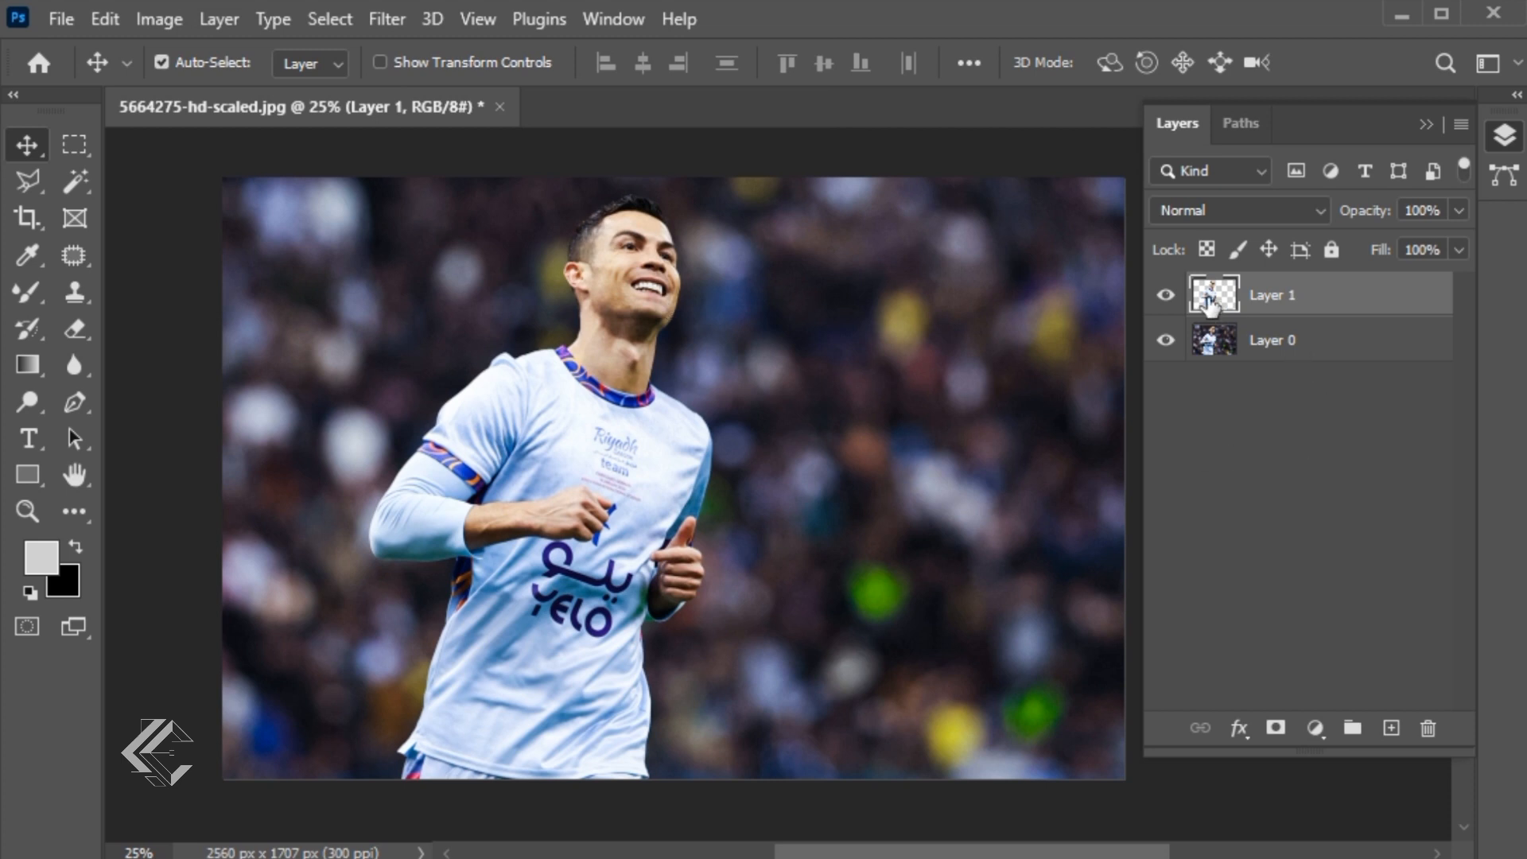
pyautogui.click(1165, 295)
# Step: Select the subject on Layer 0 and expand the selection by 15 pixels
pyautogui.click(1306, 347)
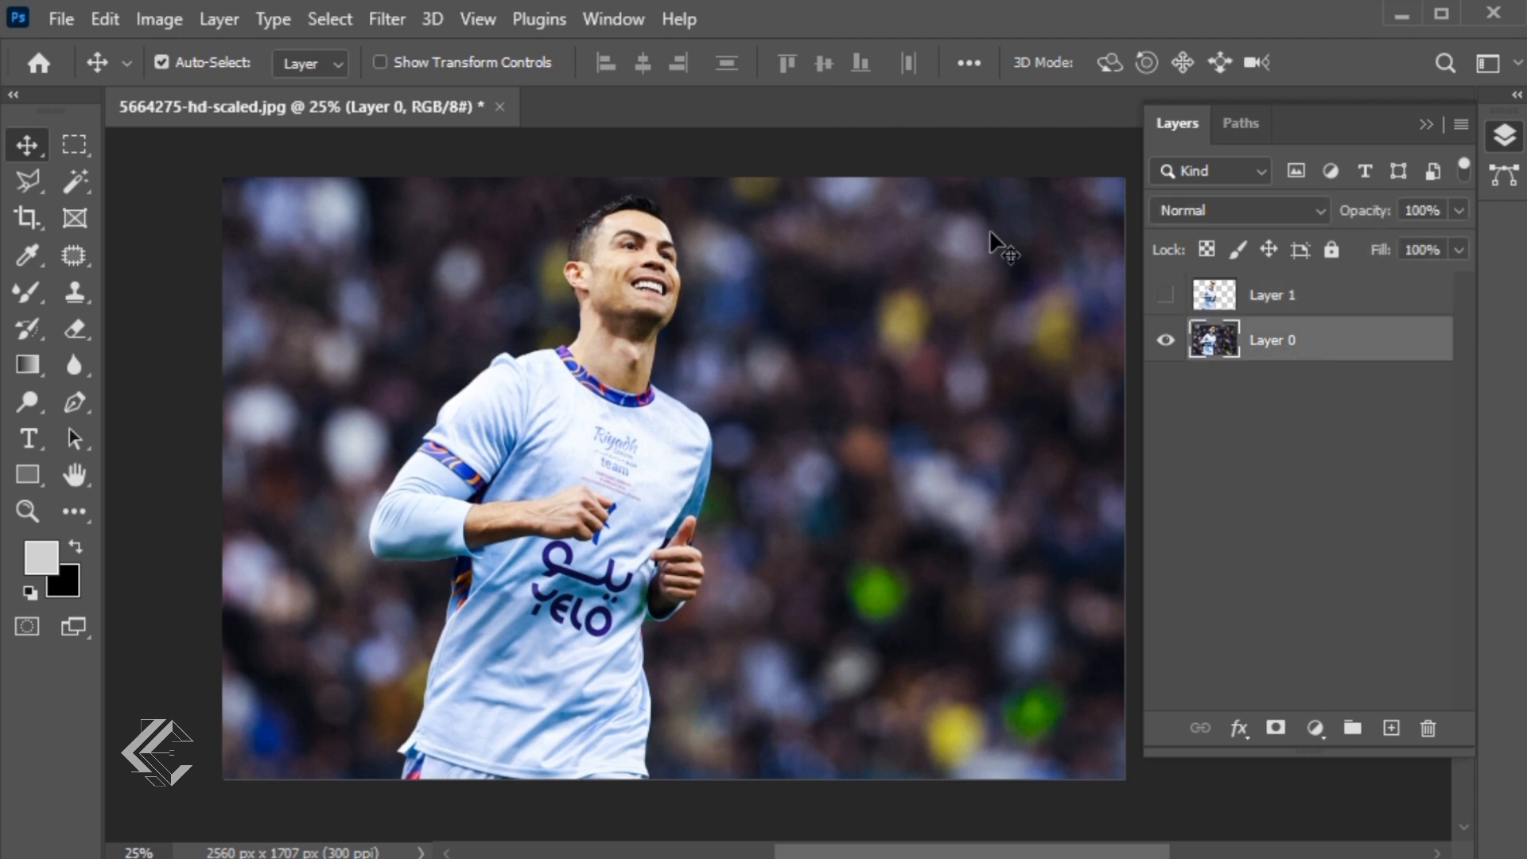
pyautogui.click(337, 22)
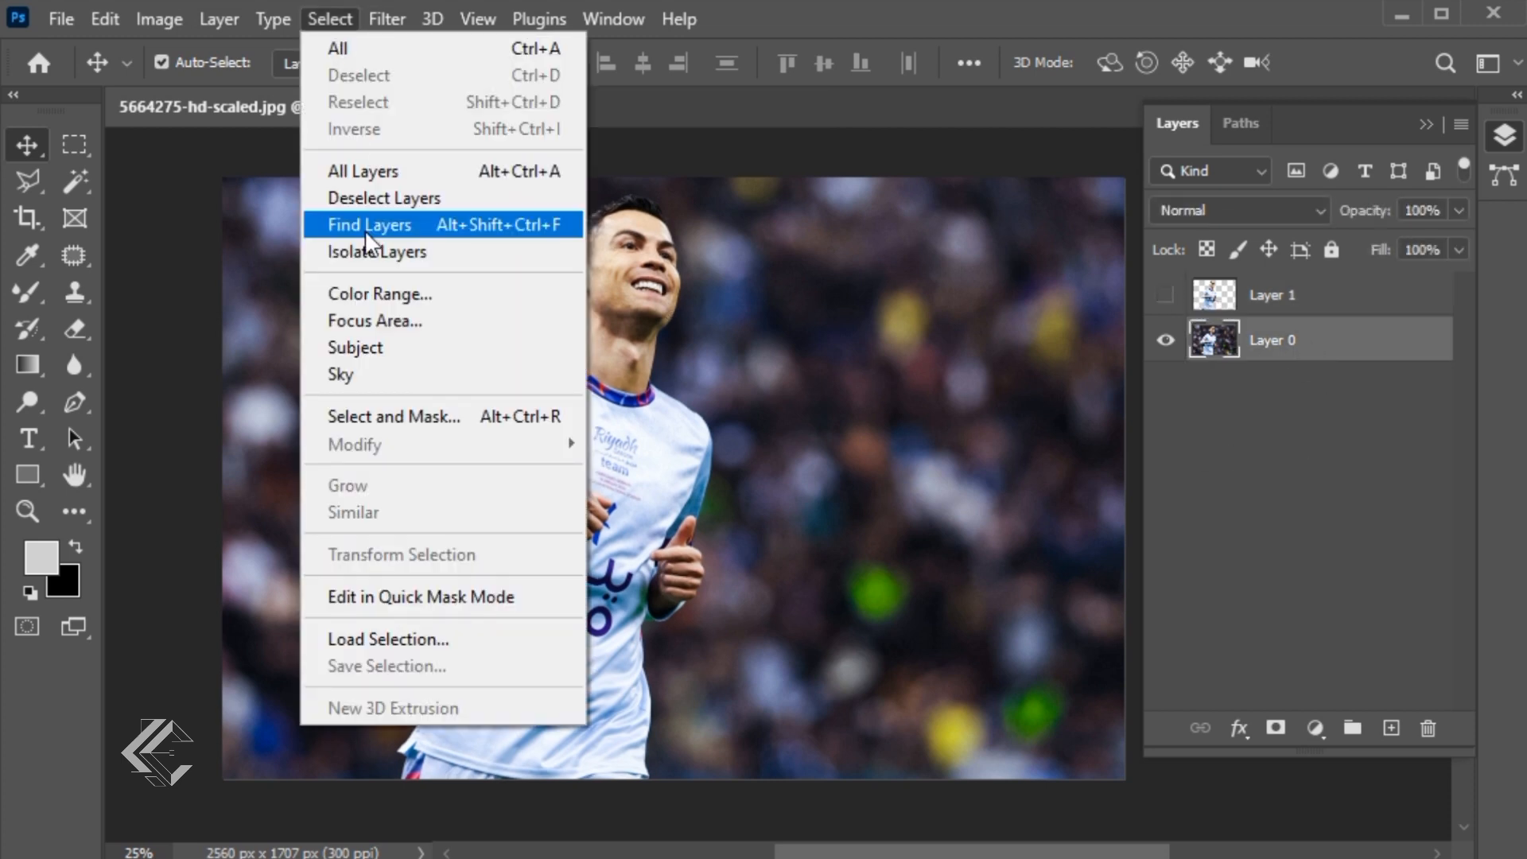
pyautogui.click(364, 341)
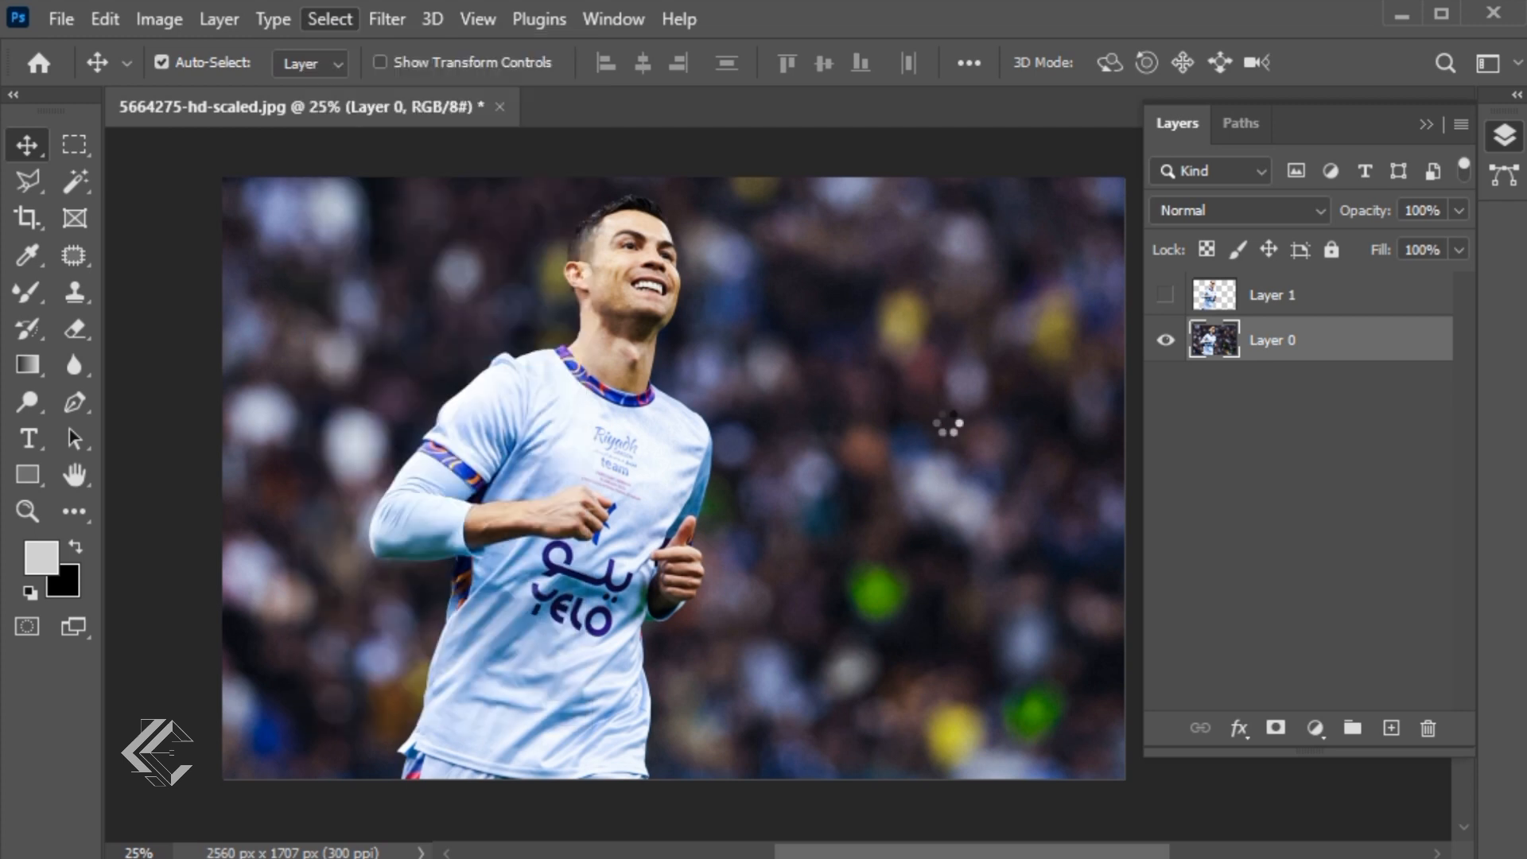
pyautogui.click(327, 16)
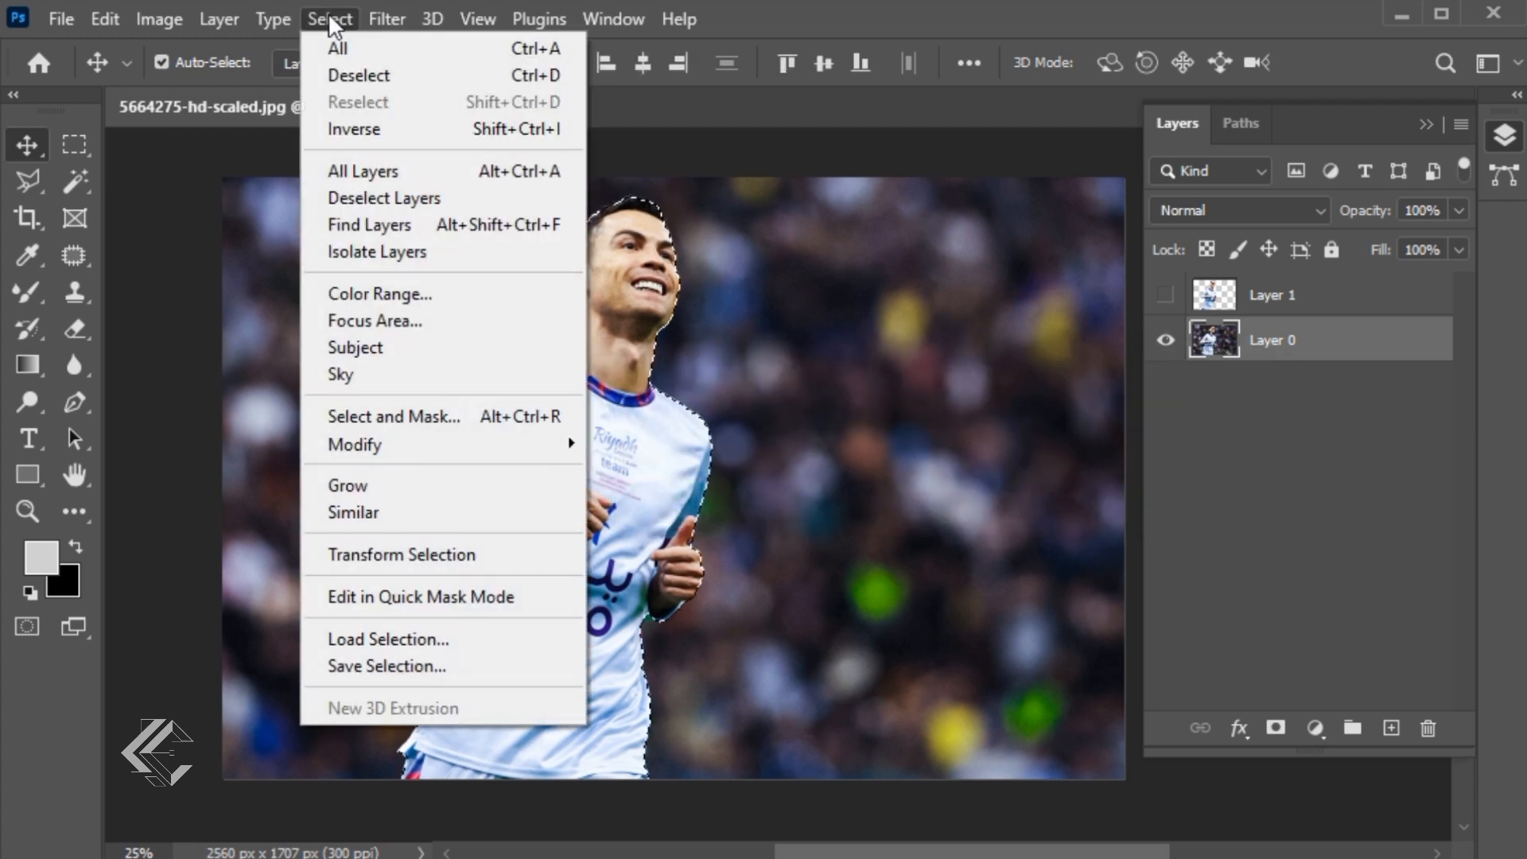
pyautogui.moveTo(560, 465)
pyautogui.click(652, 497)
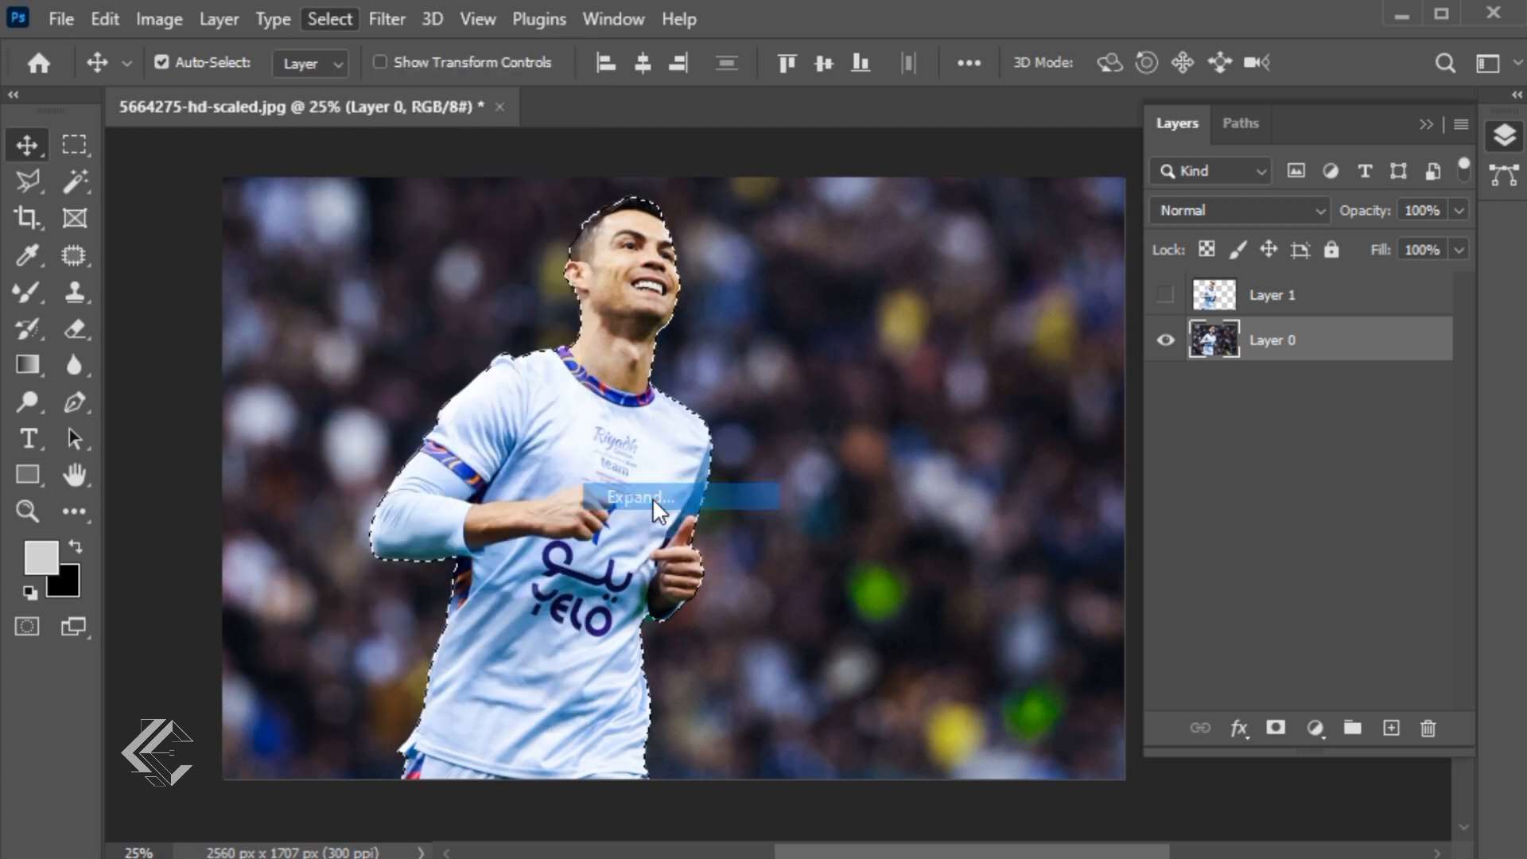
pyautogui.write('15')
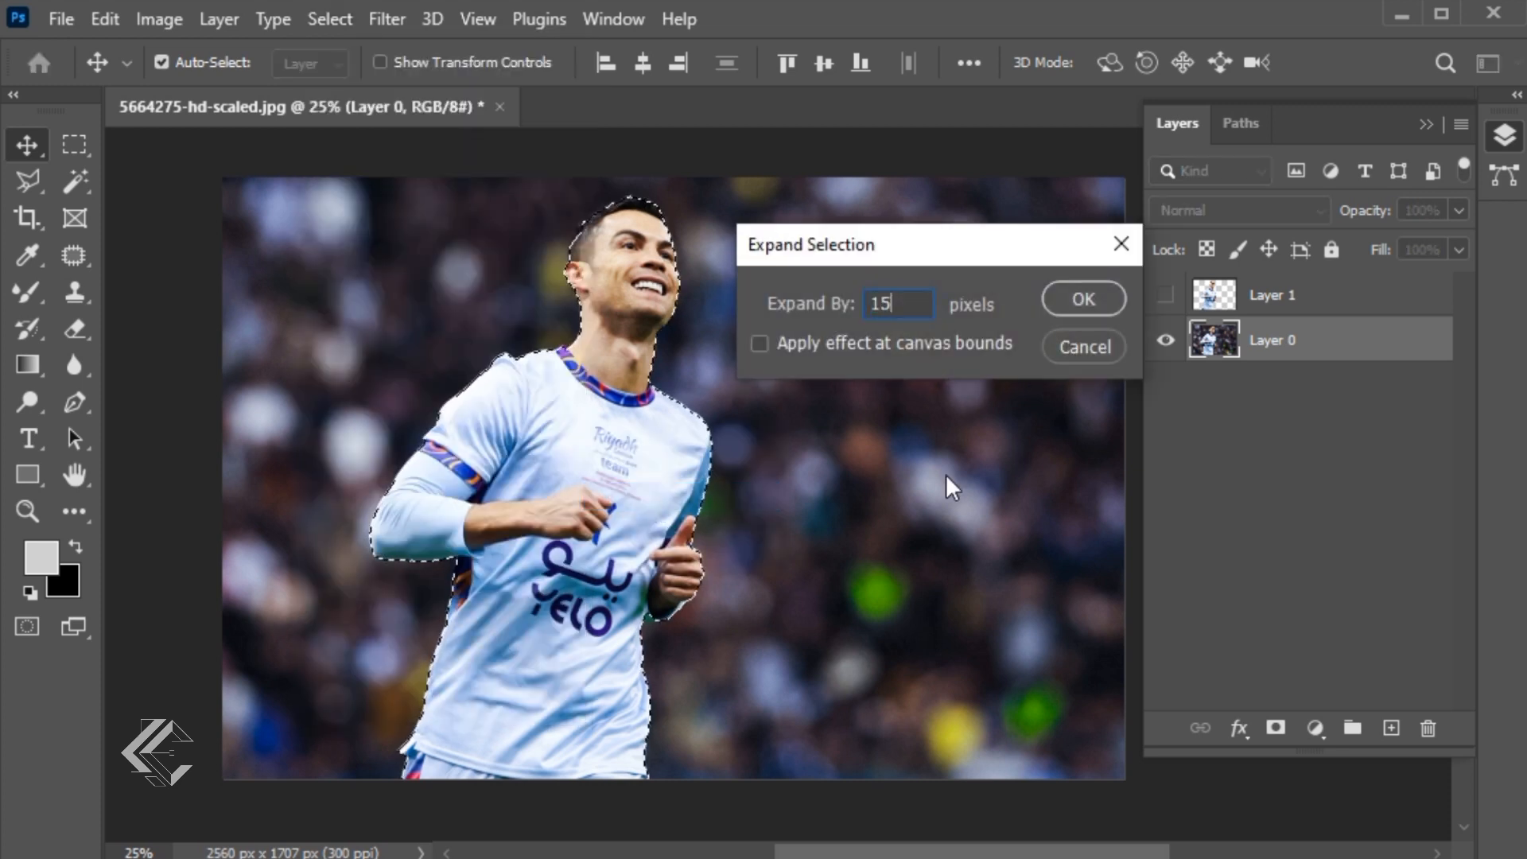
pyautogui.click(1083, 299)
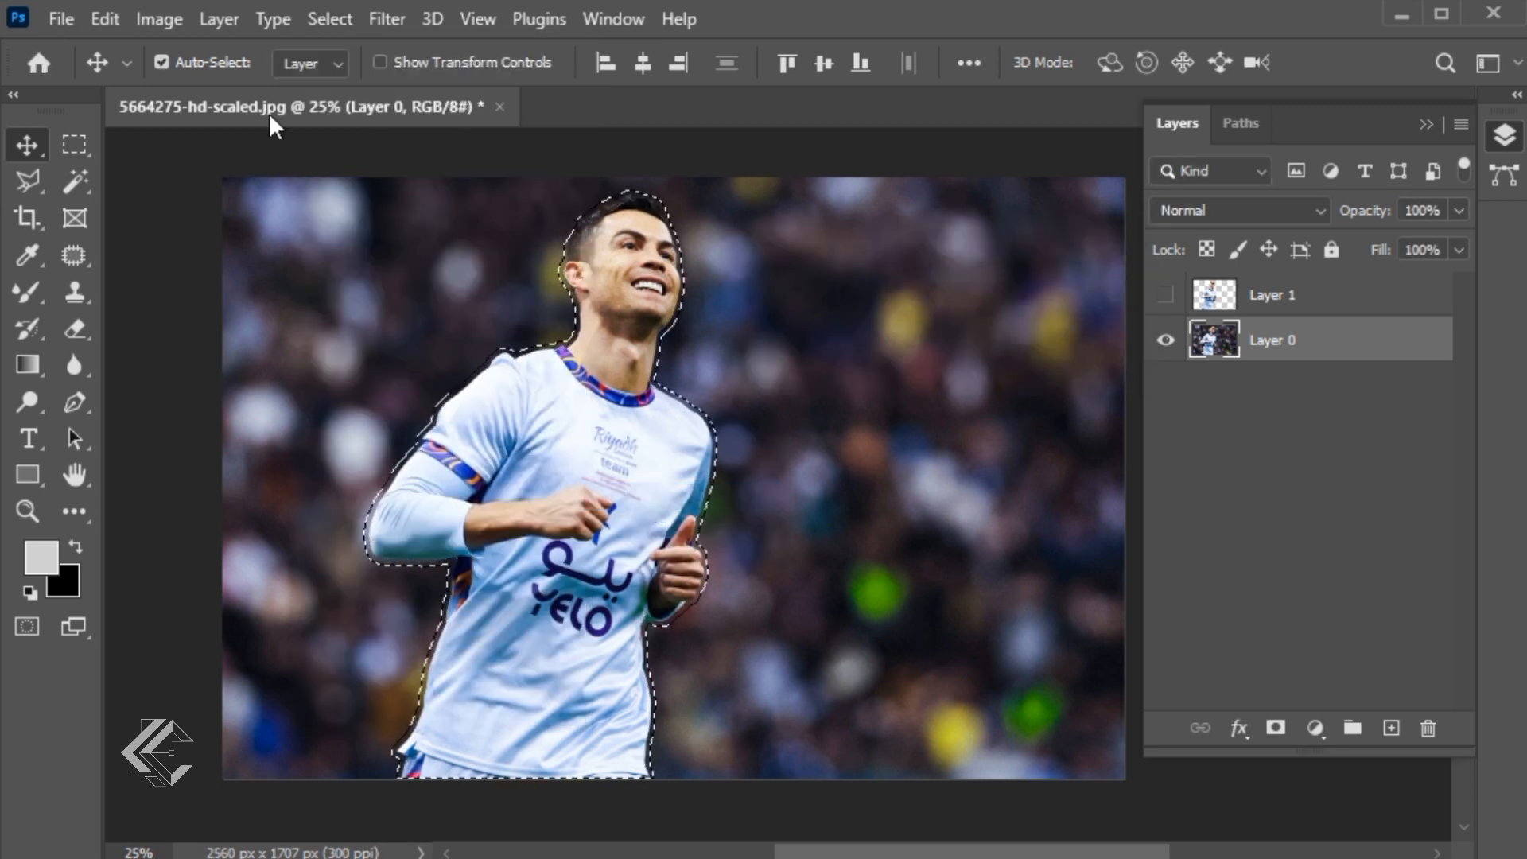
# Step: Remove the footballer from Layer 0 with a Content-Aware fill of the selection, and deselect
pyautogui.click(105, 17)
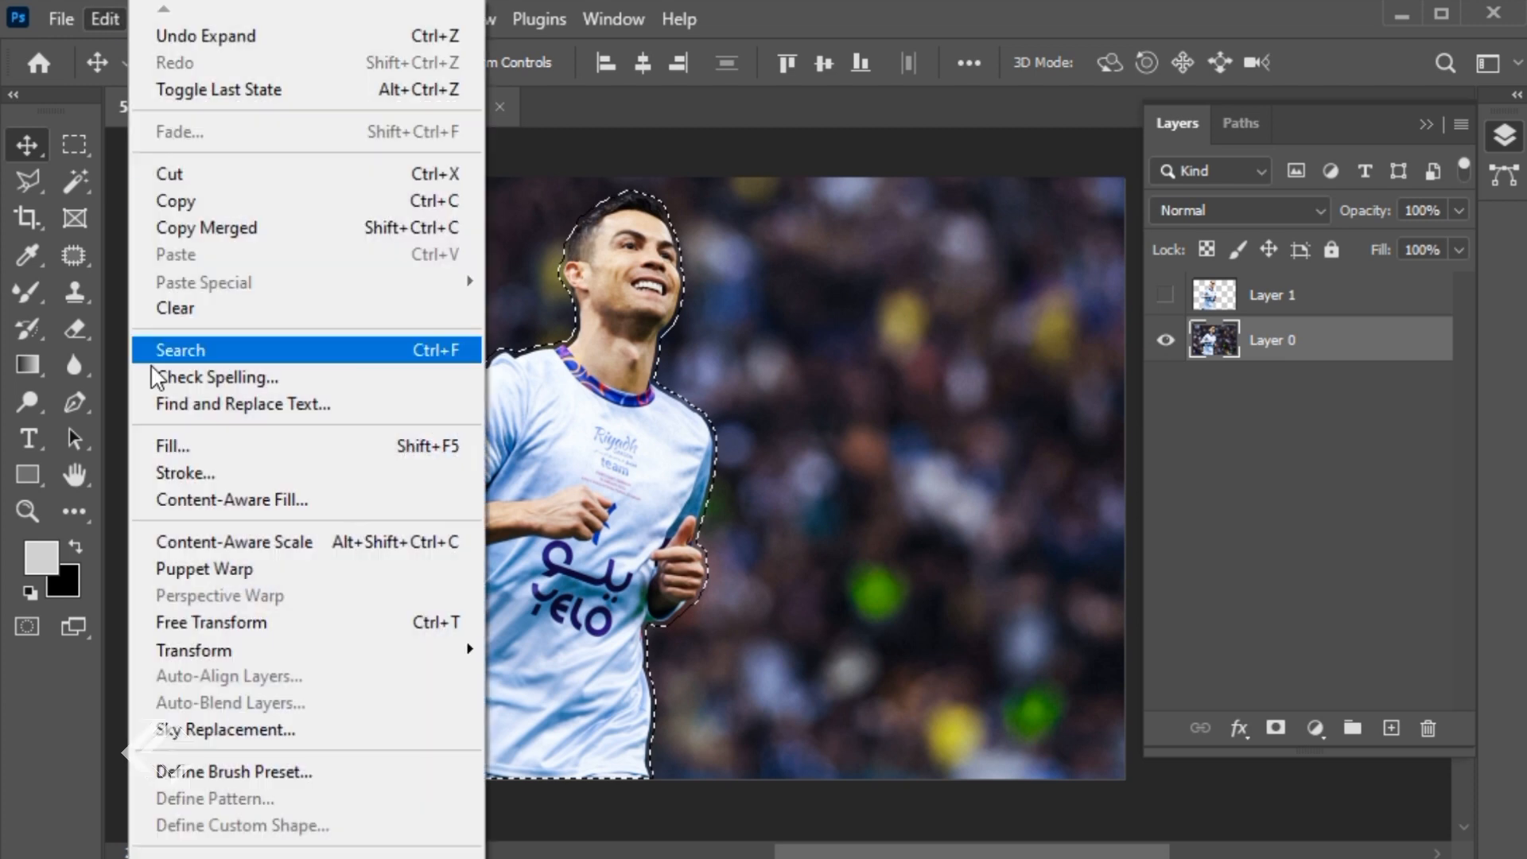
pyautogui.click(164, 437)
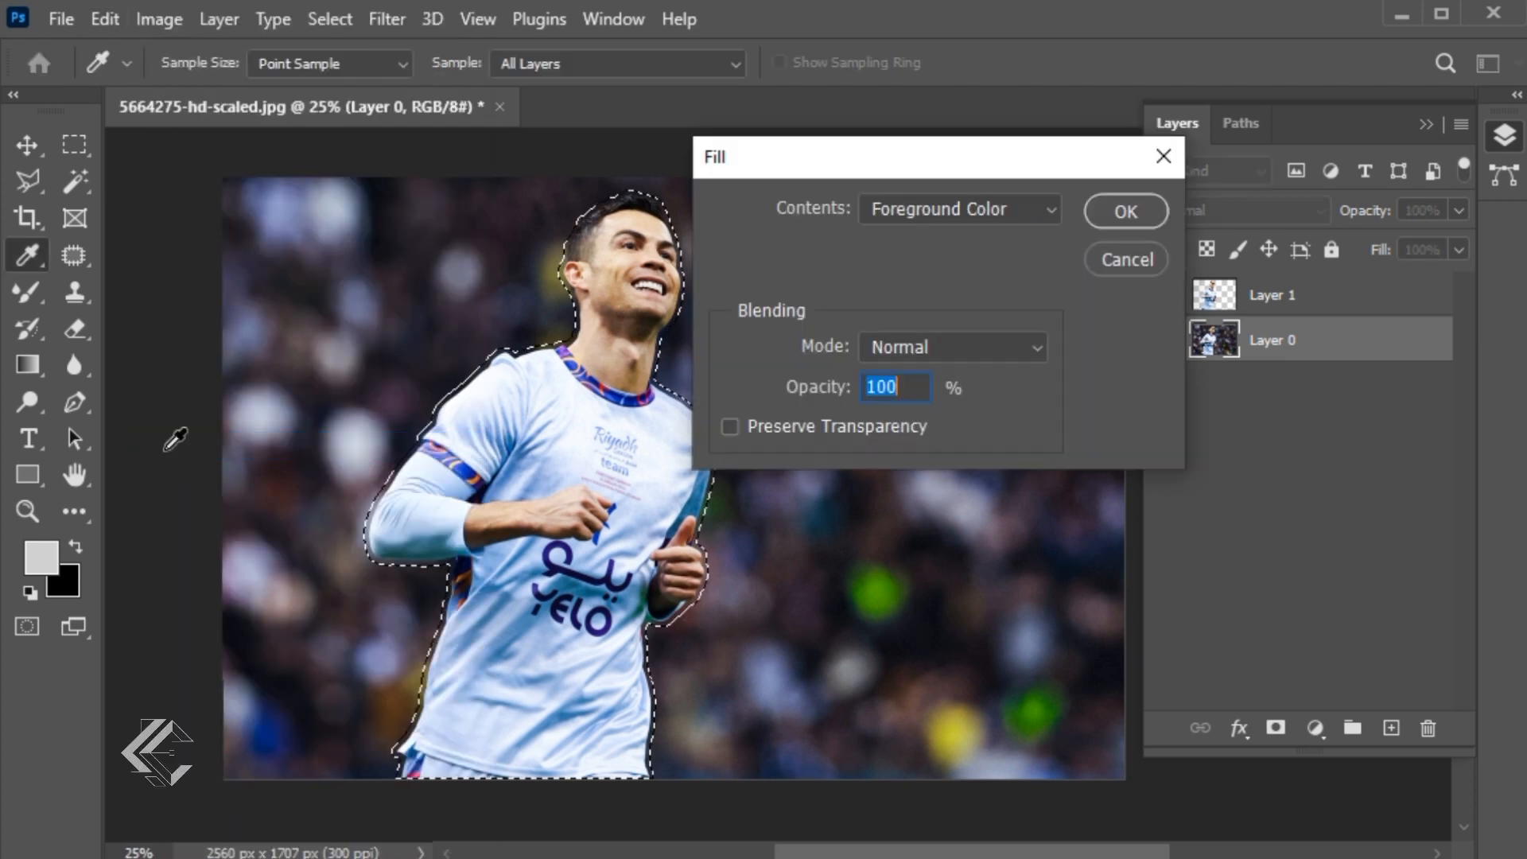
pyautogui.click(912, 212)
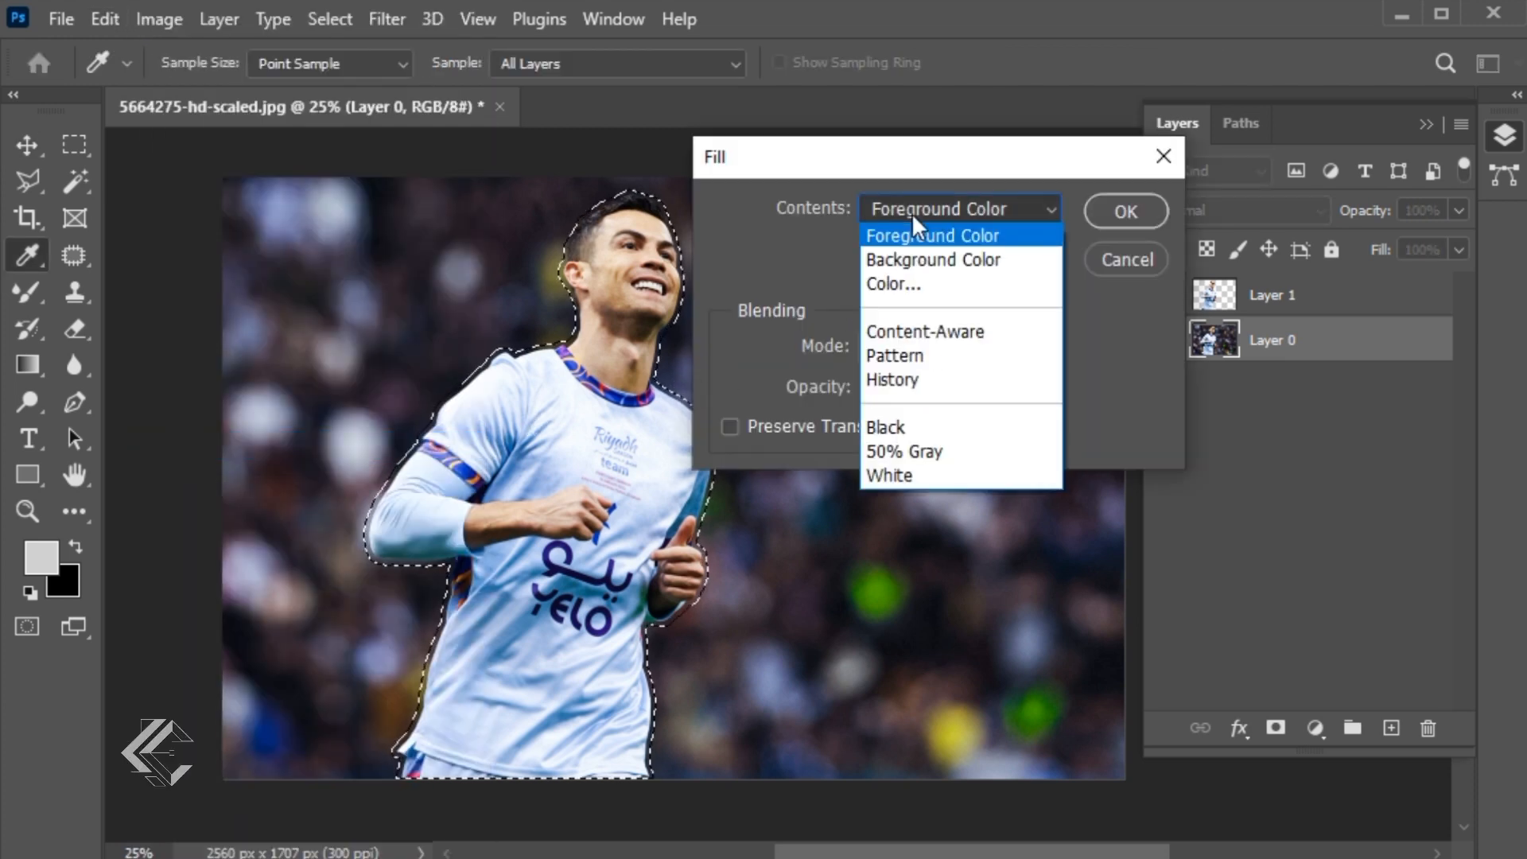
pyautogui.click(924, 331)
pyautogui.click(1100, 212)
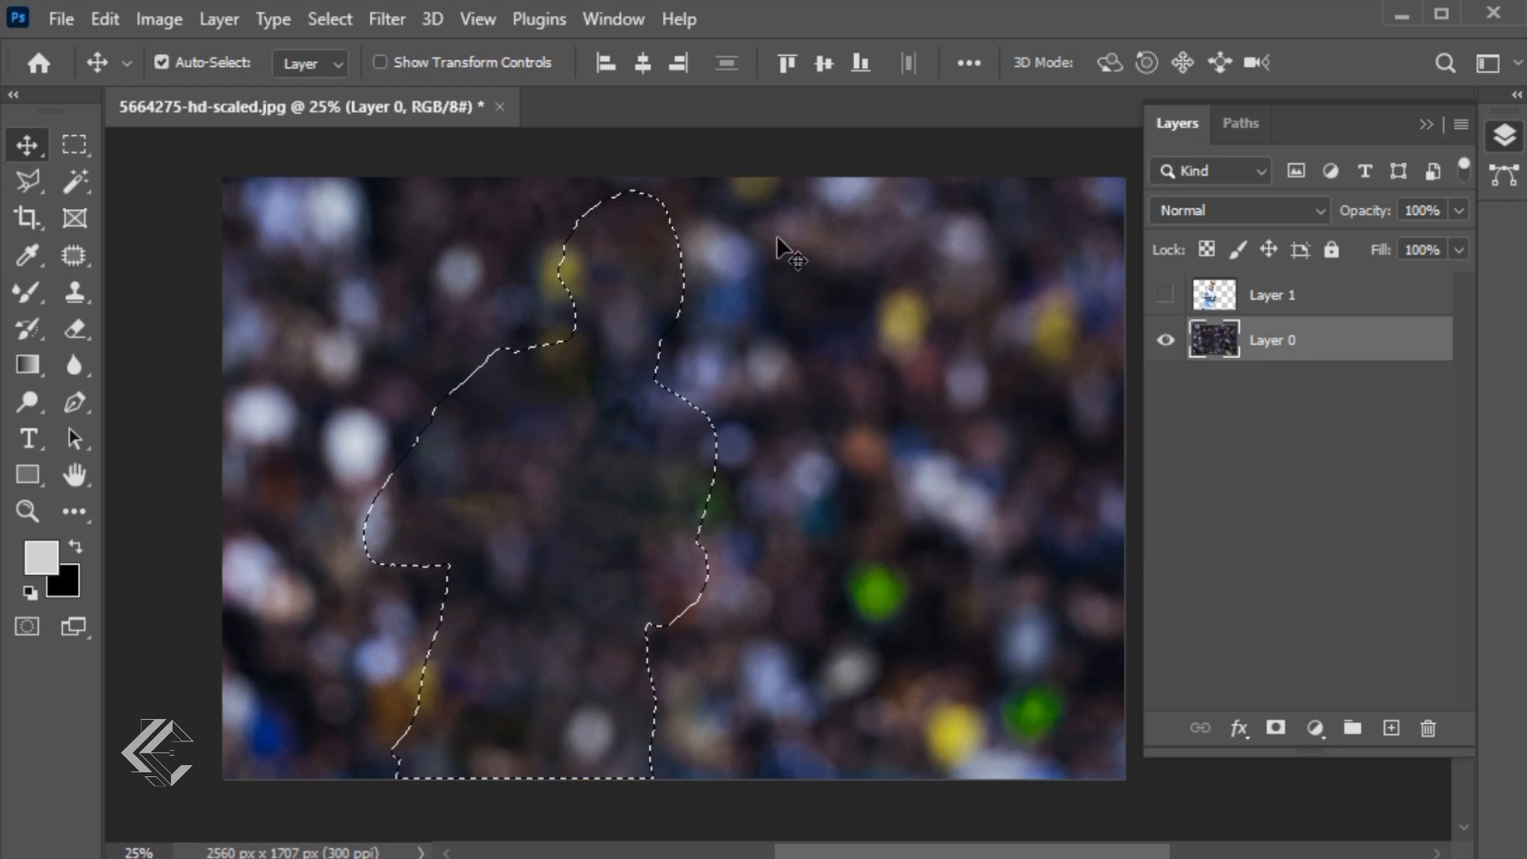
pyautogui.hotkey('ctrl', 'd')
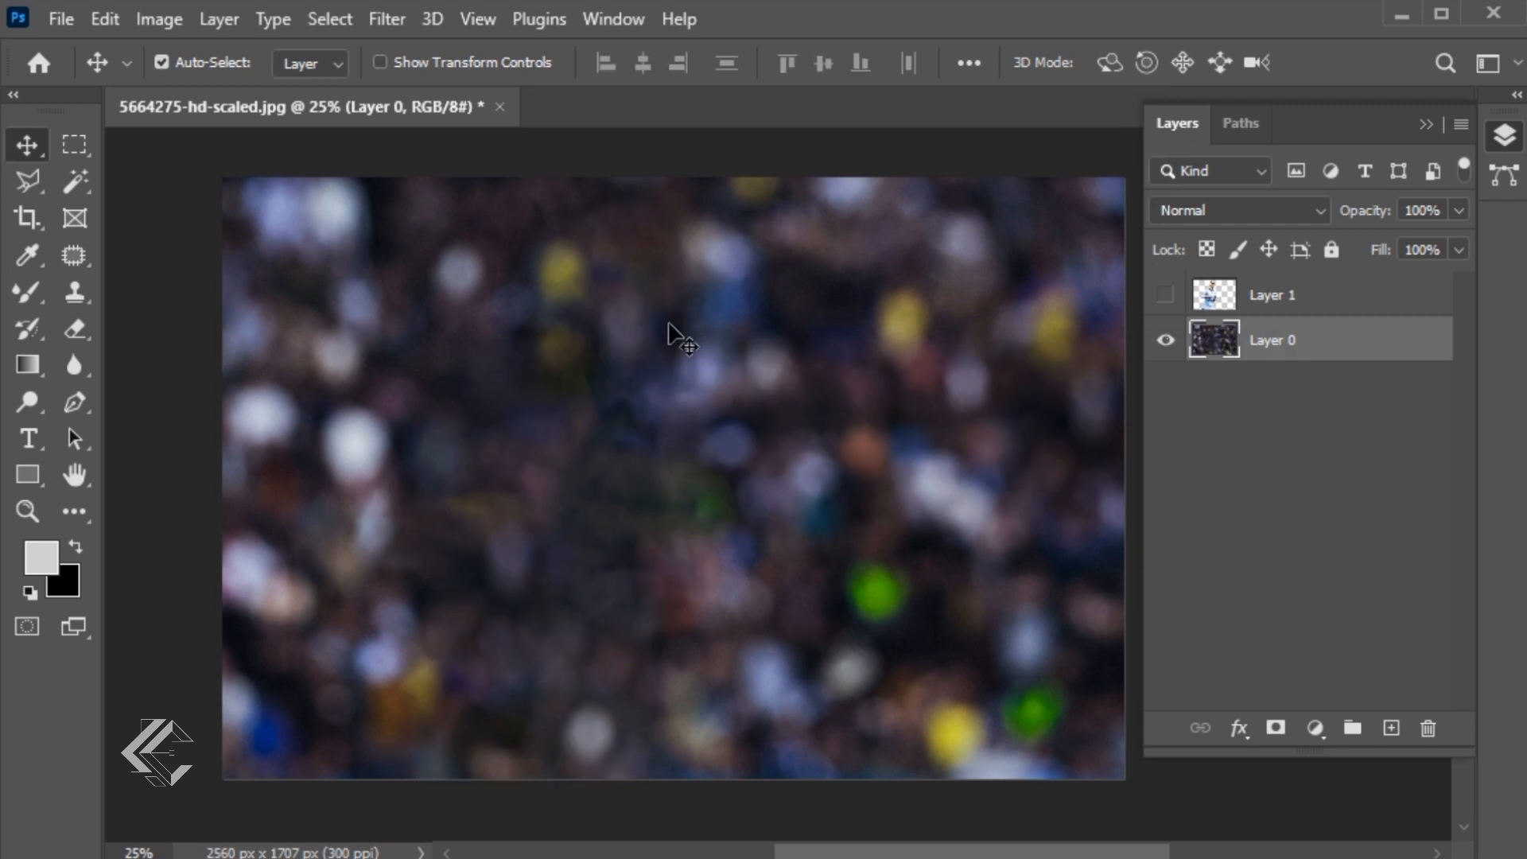
# Step: Duplicate the cleaned crowd background of Layer 0 onto a new layer
pyautogui.click(219, 19)
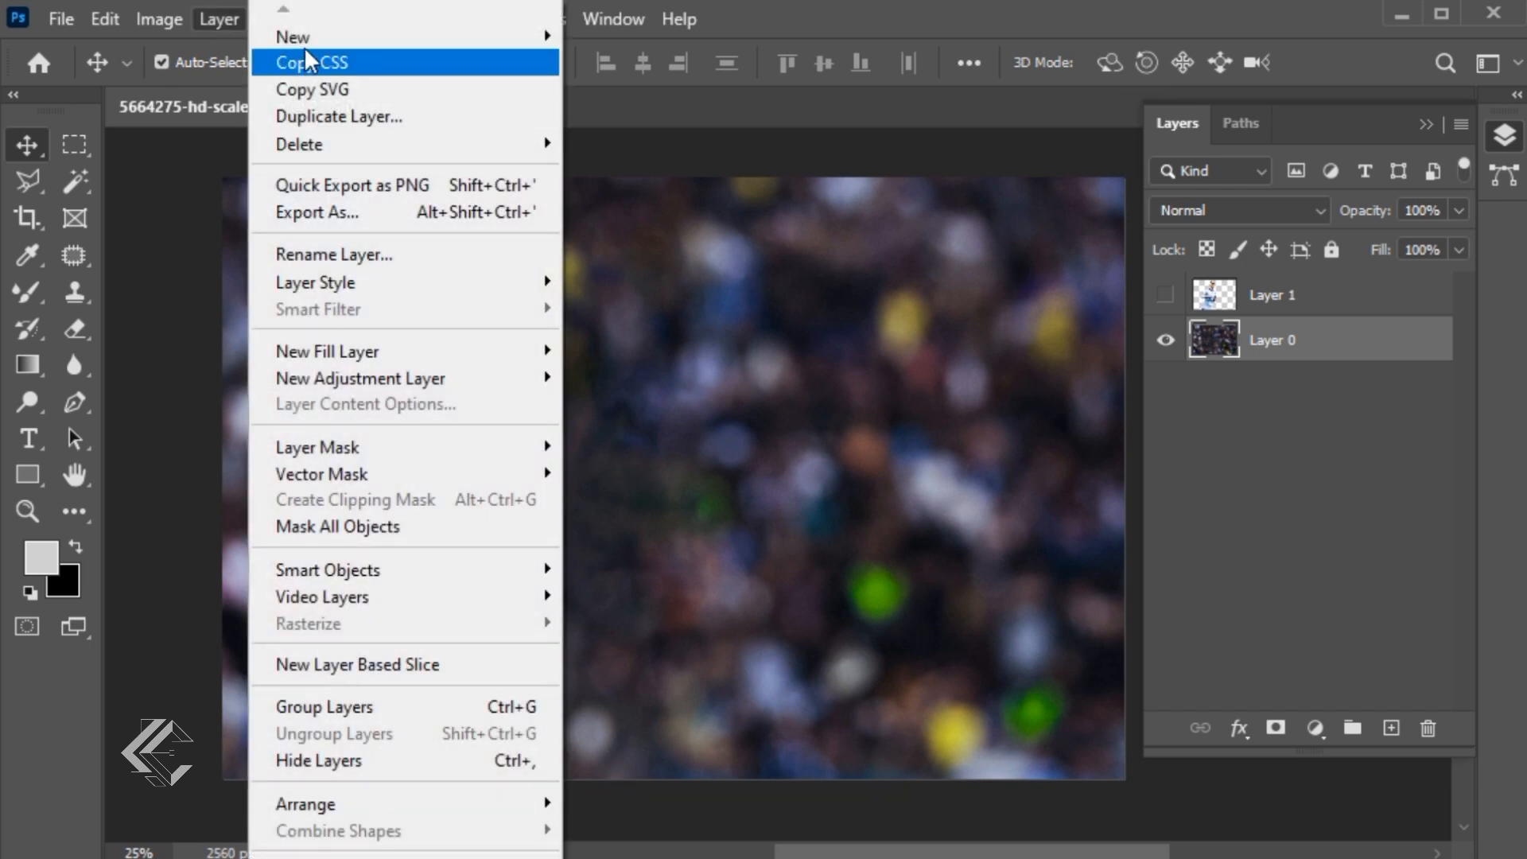
pyautogui.moveTo(477, 39)
pyautogui.click(639, 292)
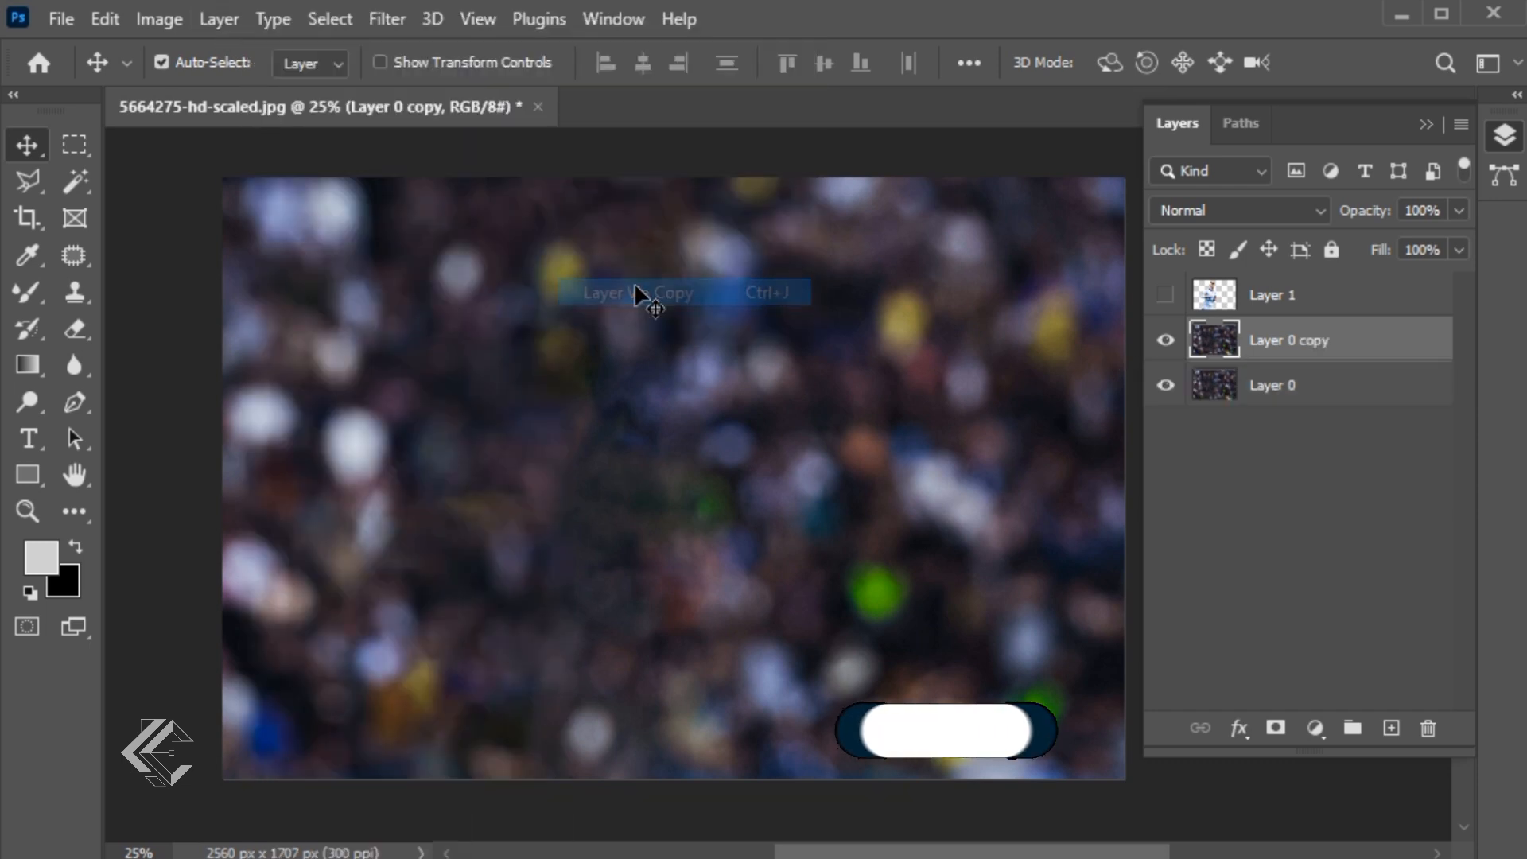
# Step: Fill the bottom Layer 0 with the light grey foreground color at 100% opacity in Normal mode
pyautogui.click(1307, 387)
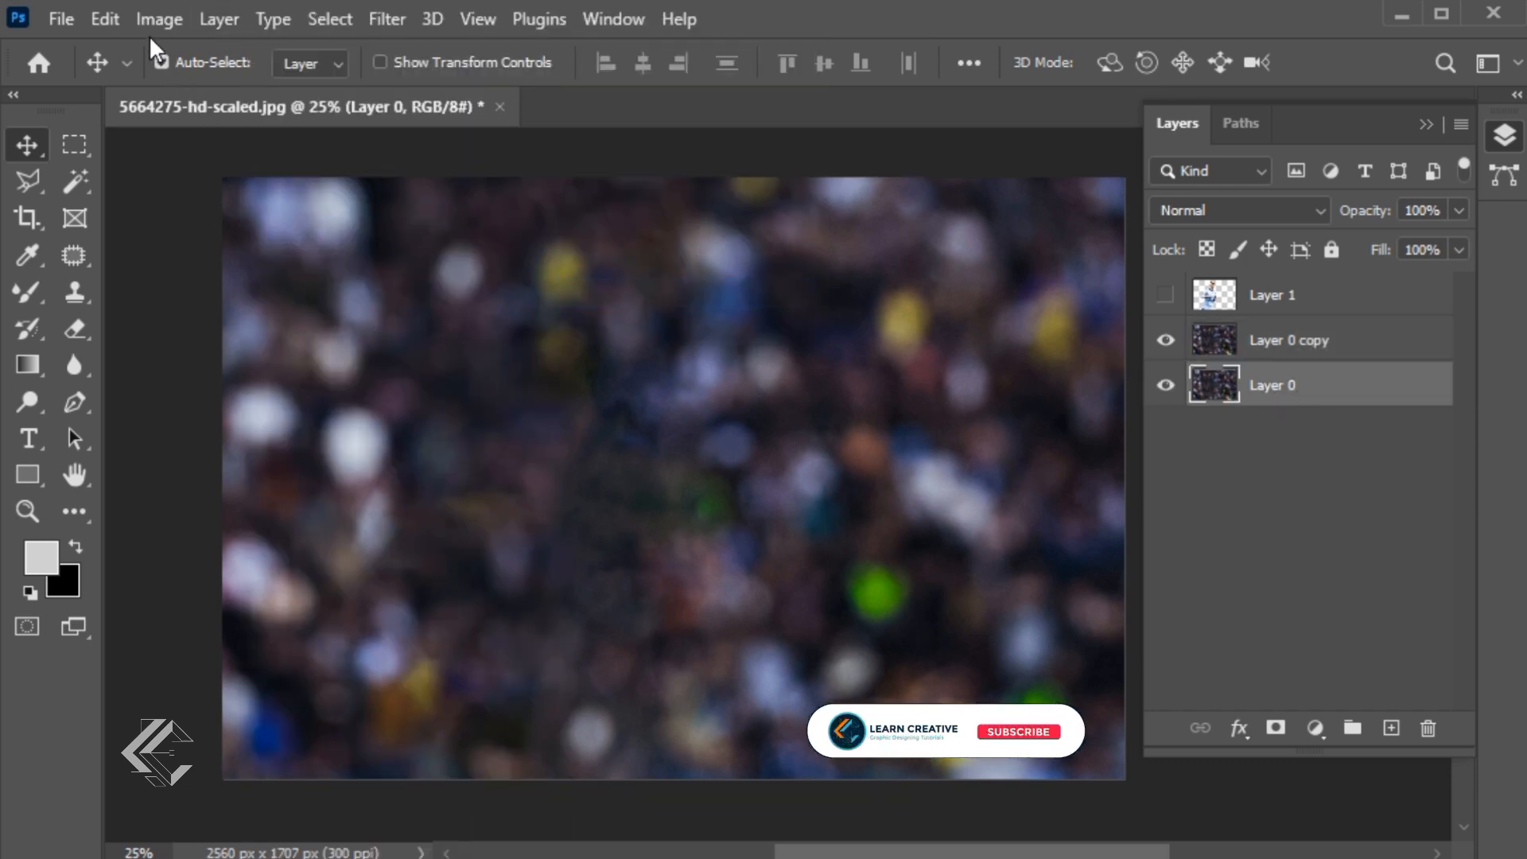
pyautogui.click(112, 20)
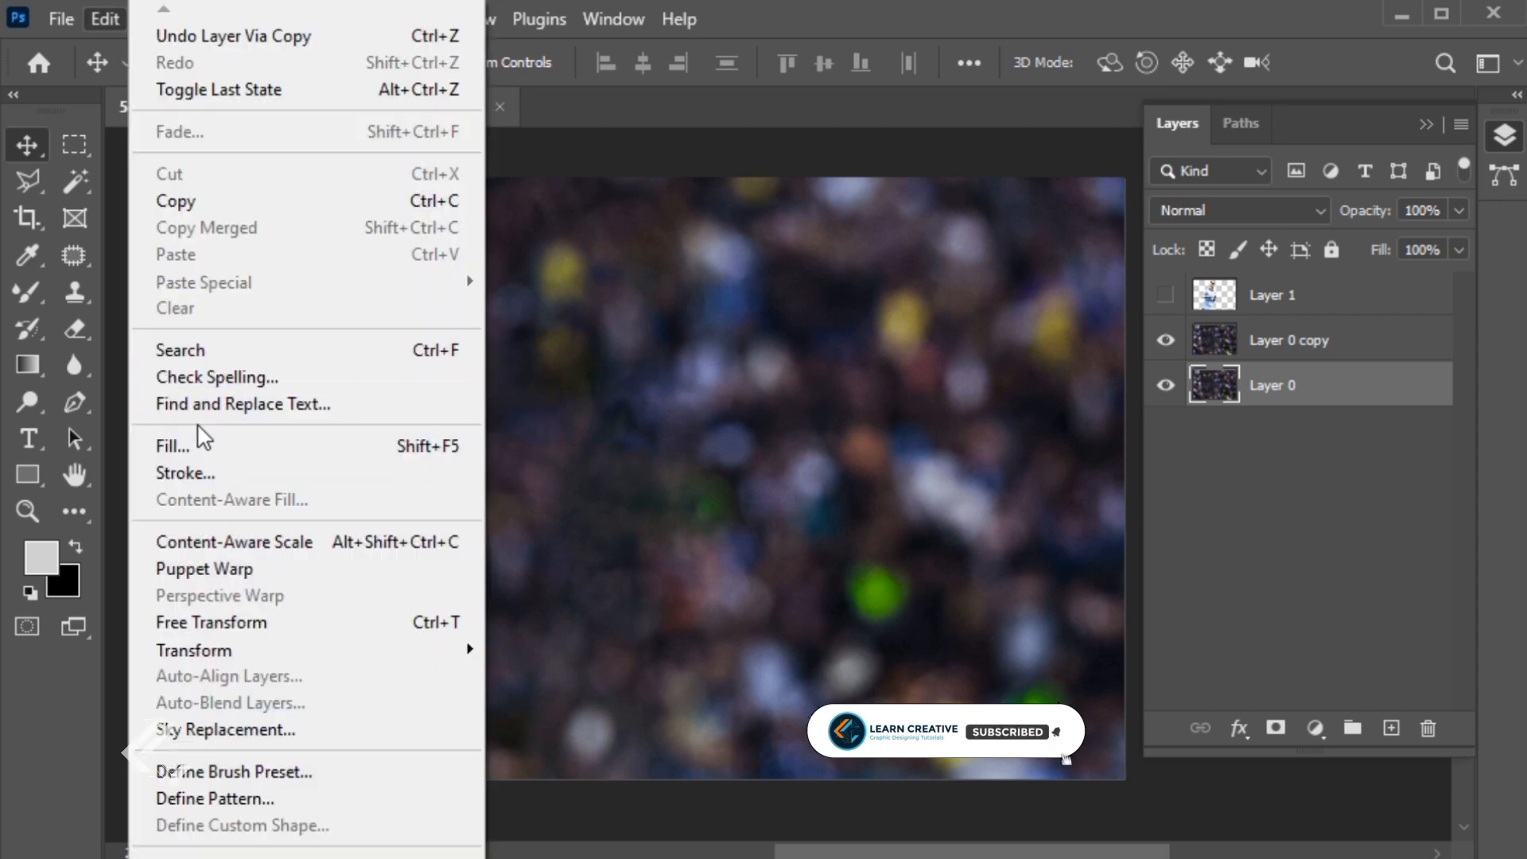
pyautogui.click(198, 445)
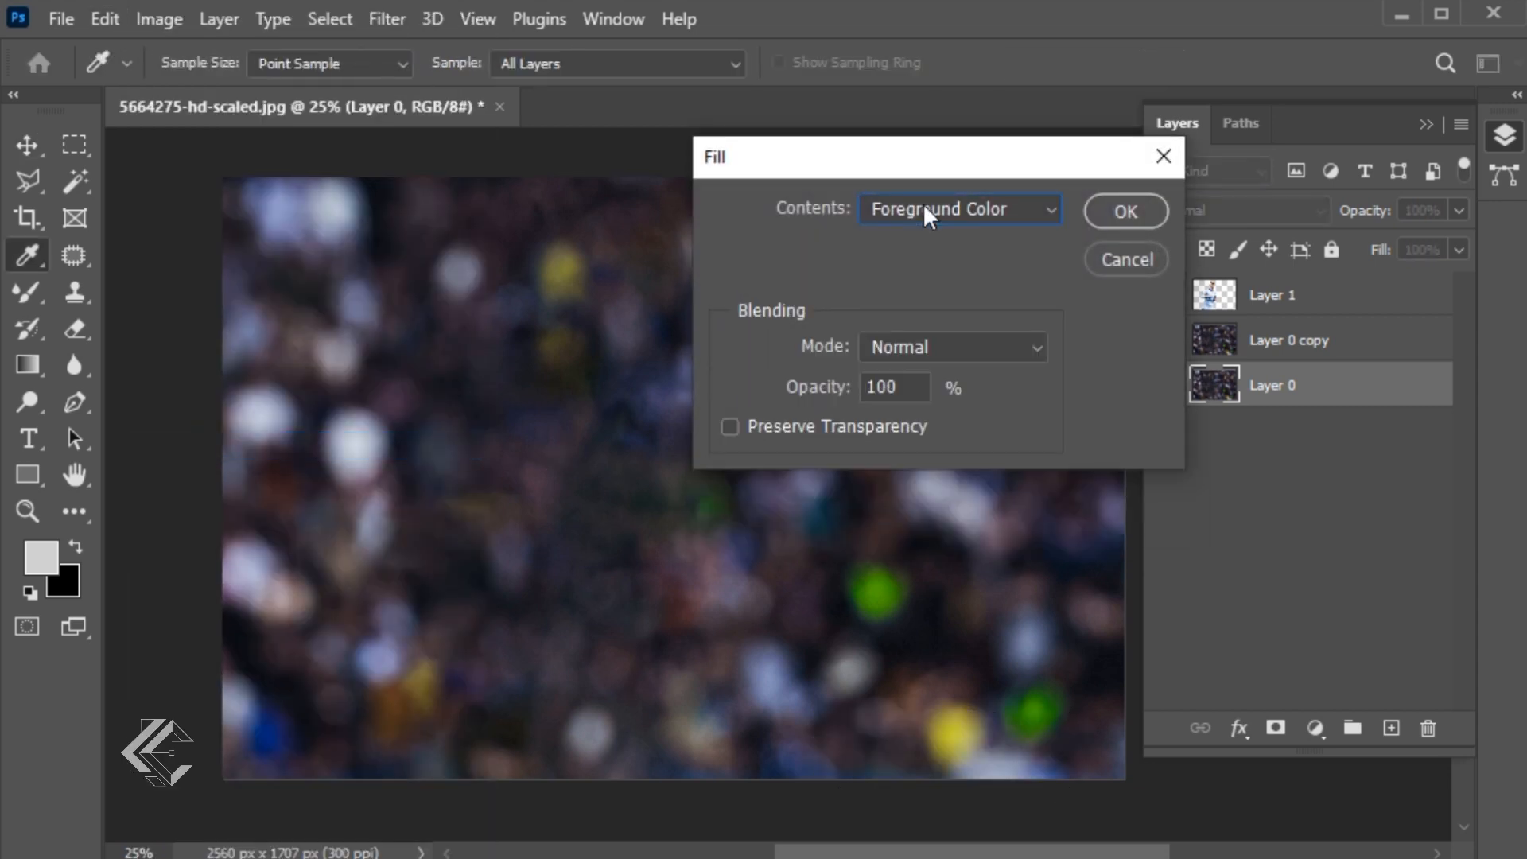
pyautogui.click(1123, 212)
pyautogui.press('v')
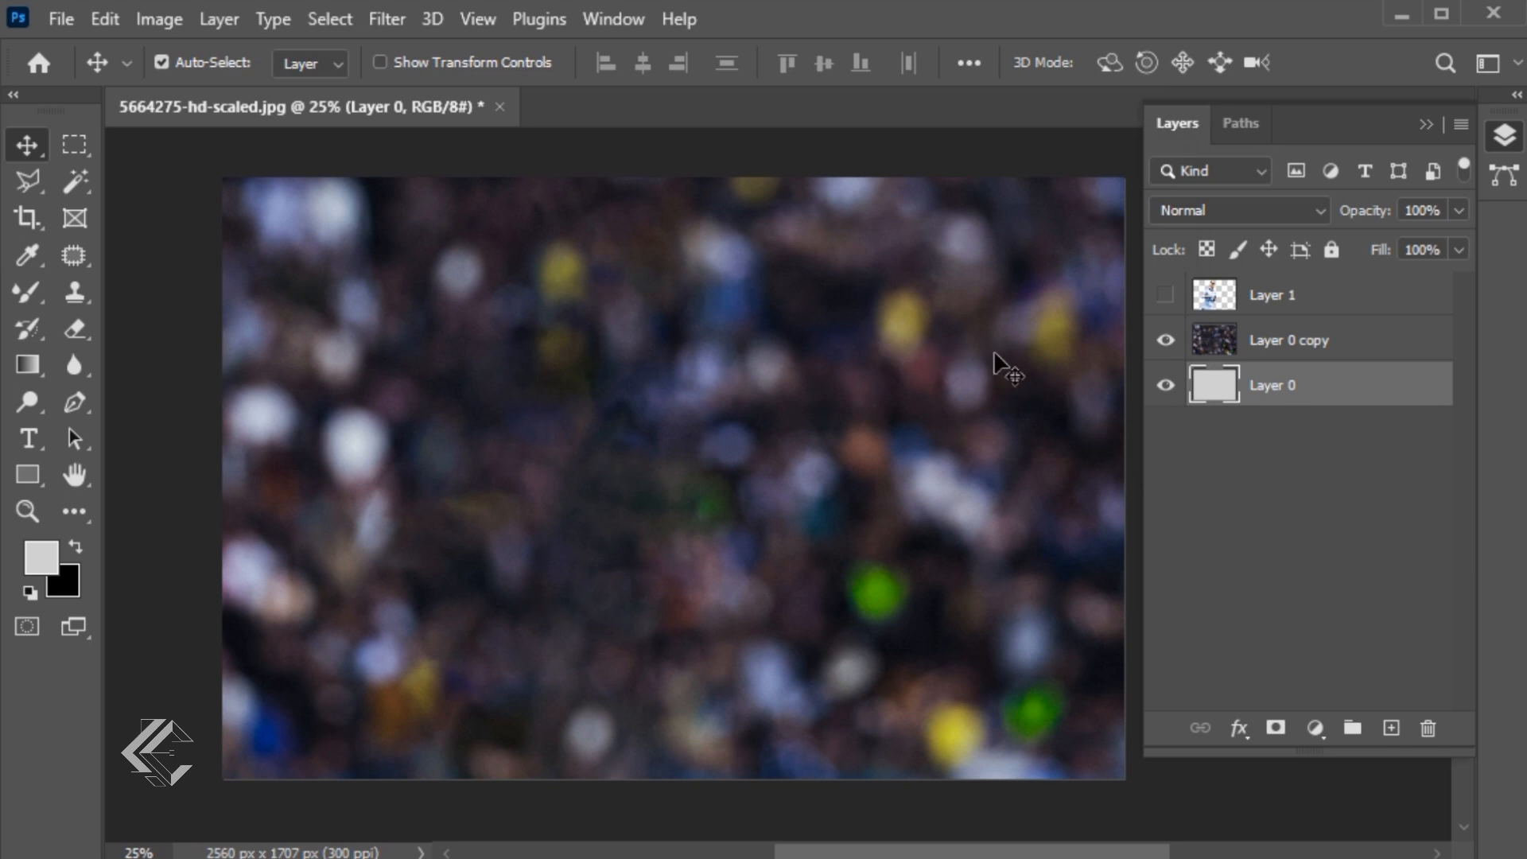
# Step: Show Layer 1 and scale it together with Layer 0 copy down to about 60.64% around the centre
pyautogui.click(1166, 299)
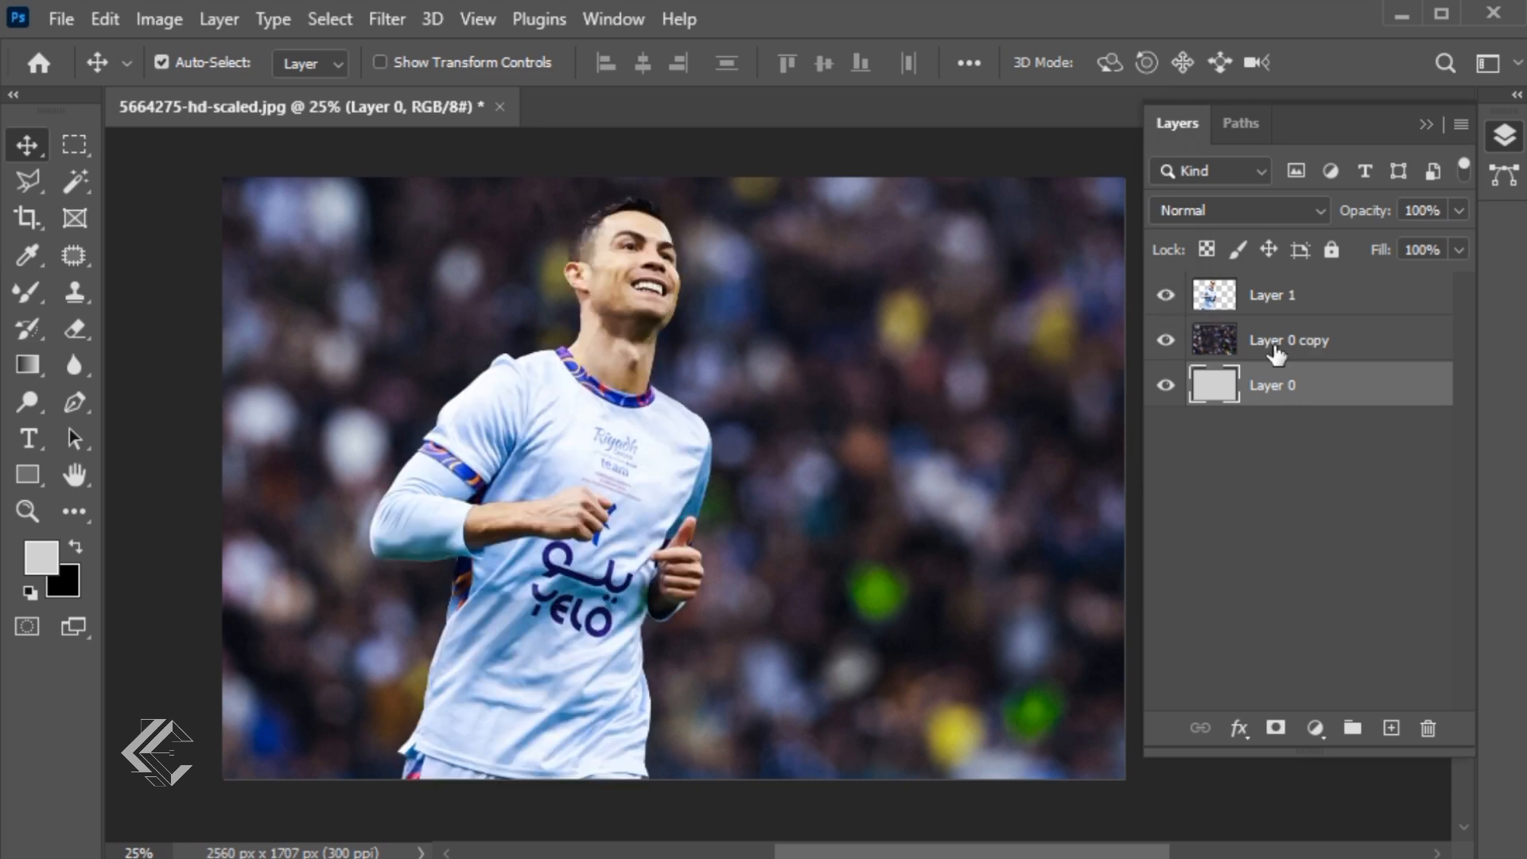
pyautogui.click(1304, 312)
pyautogui.keyDown('shift'); pyautogui.click(1305, 342); pyautogui.keyUp('shift')
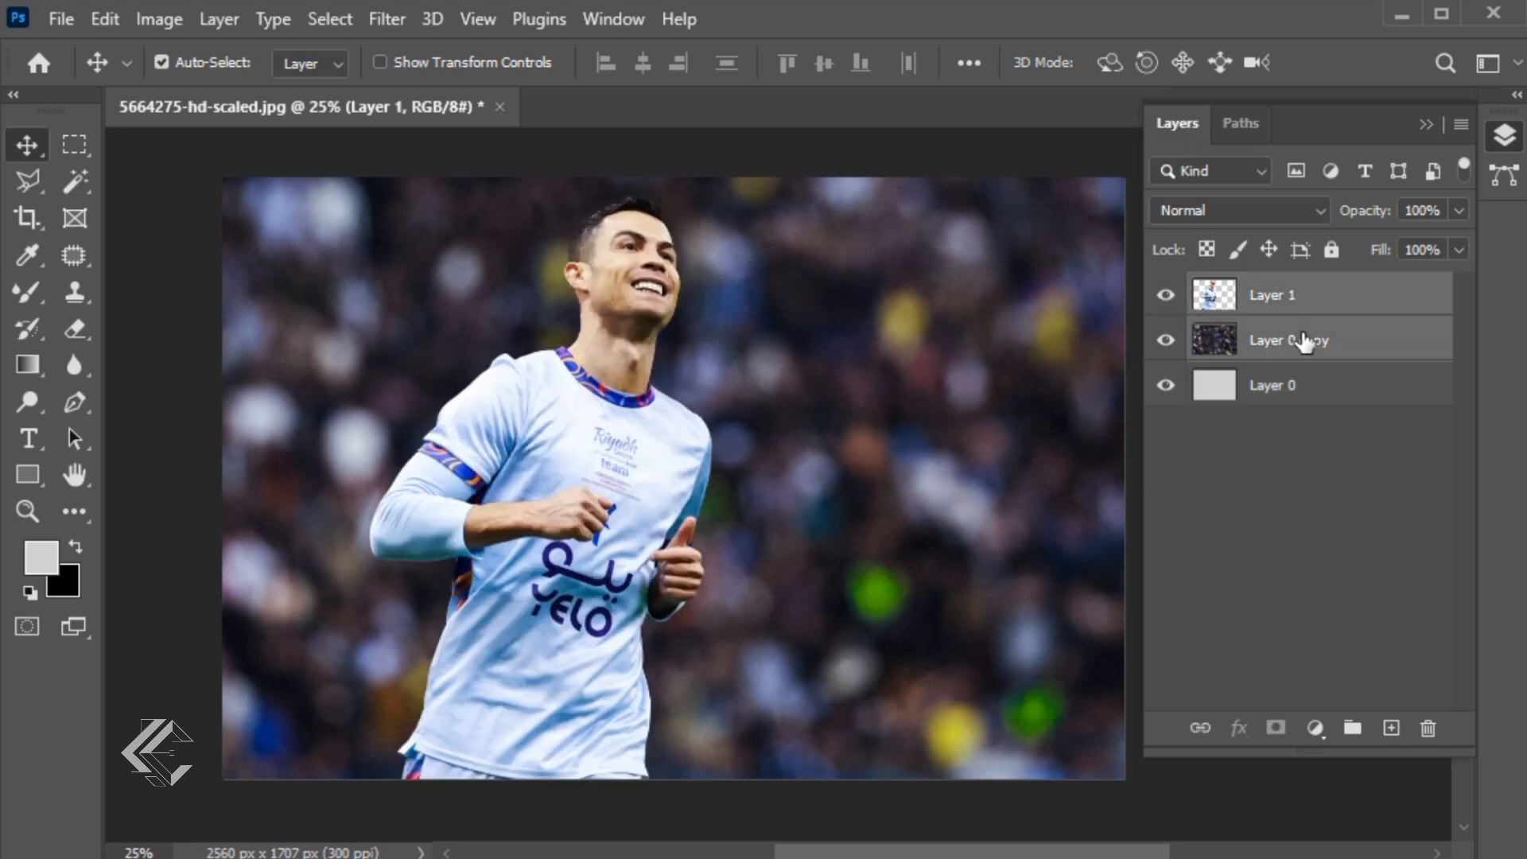
pyautogui.hotkey('ctrl', 't')
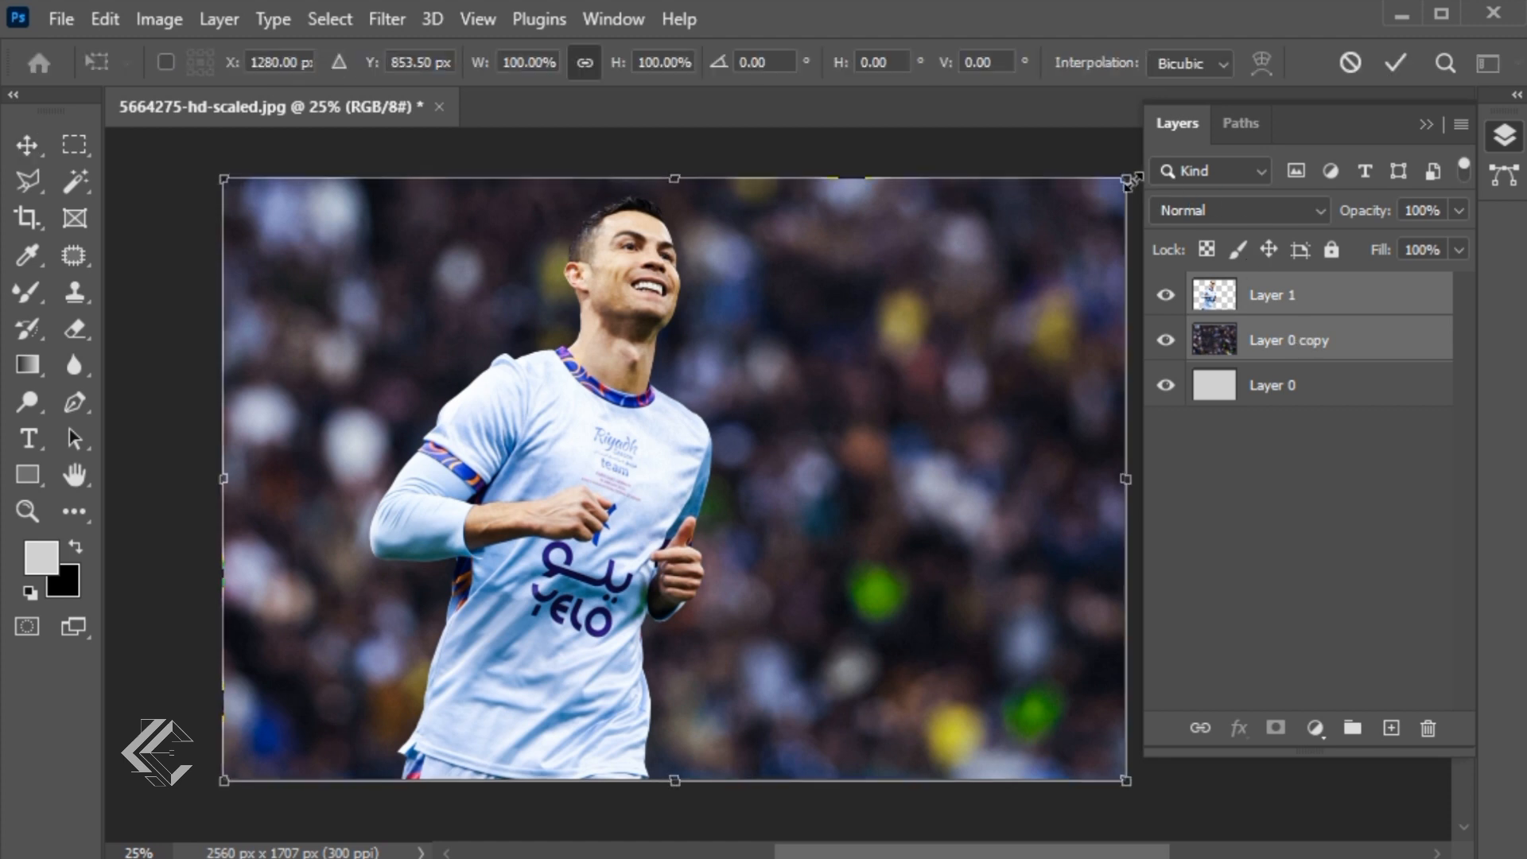
pyautogui.moveTo(1123, 179); pyautogui.dragTo(959, 312)
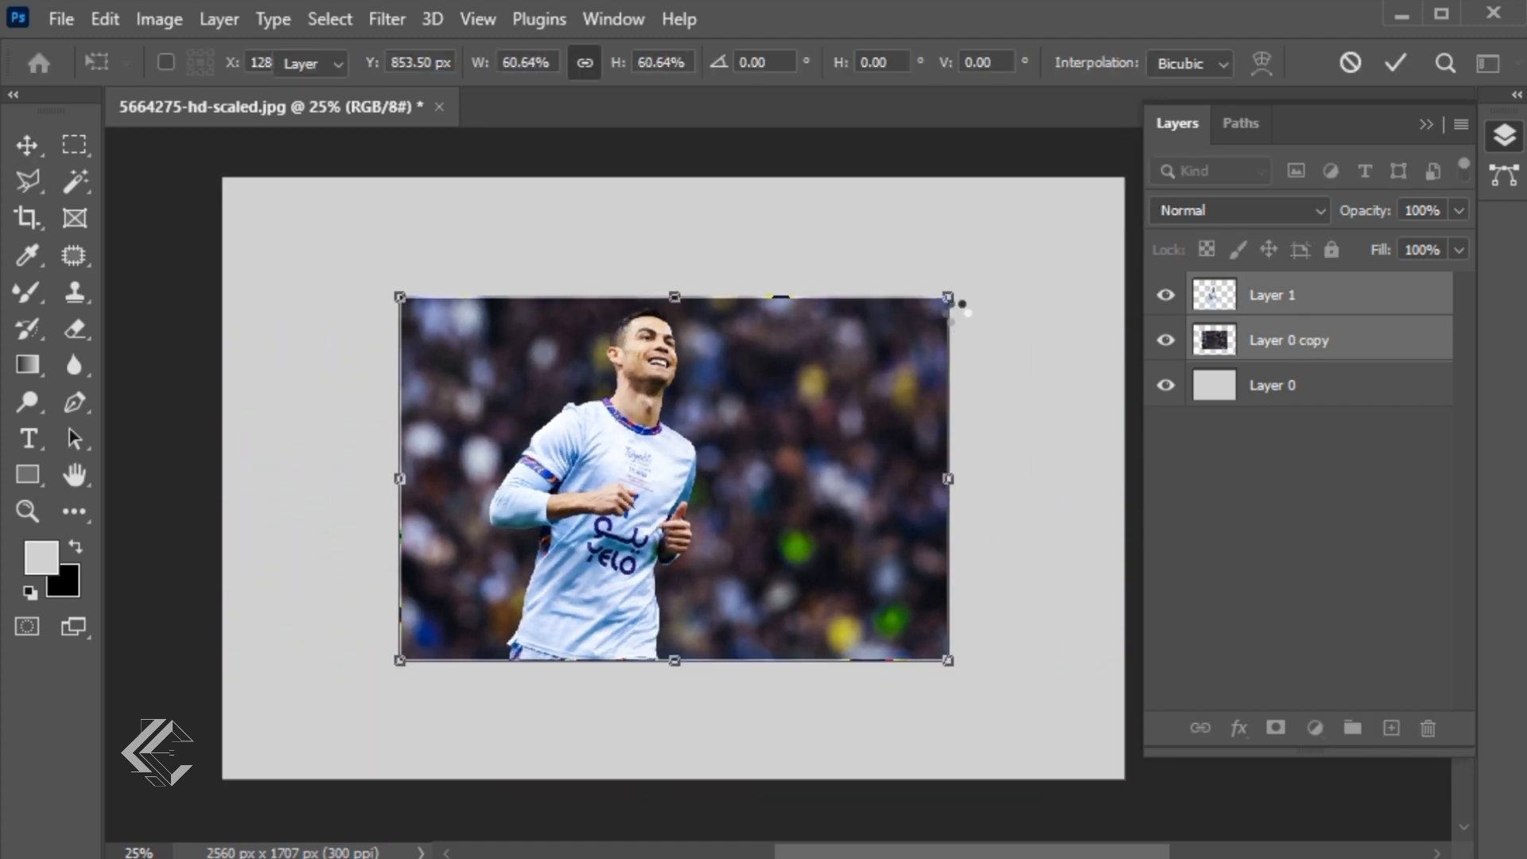
pyautogui.press('Return')
# Step: Add a black number "7" in Abril Fatface as a text layer directly above the grey Layer 0
pyautogui.click(795, 235)
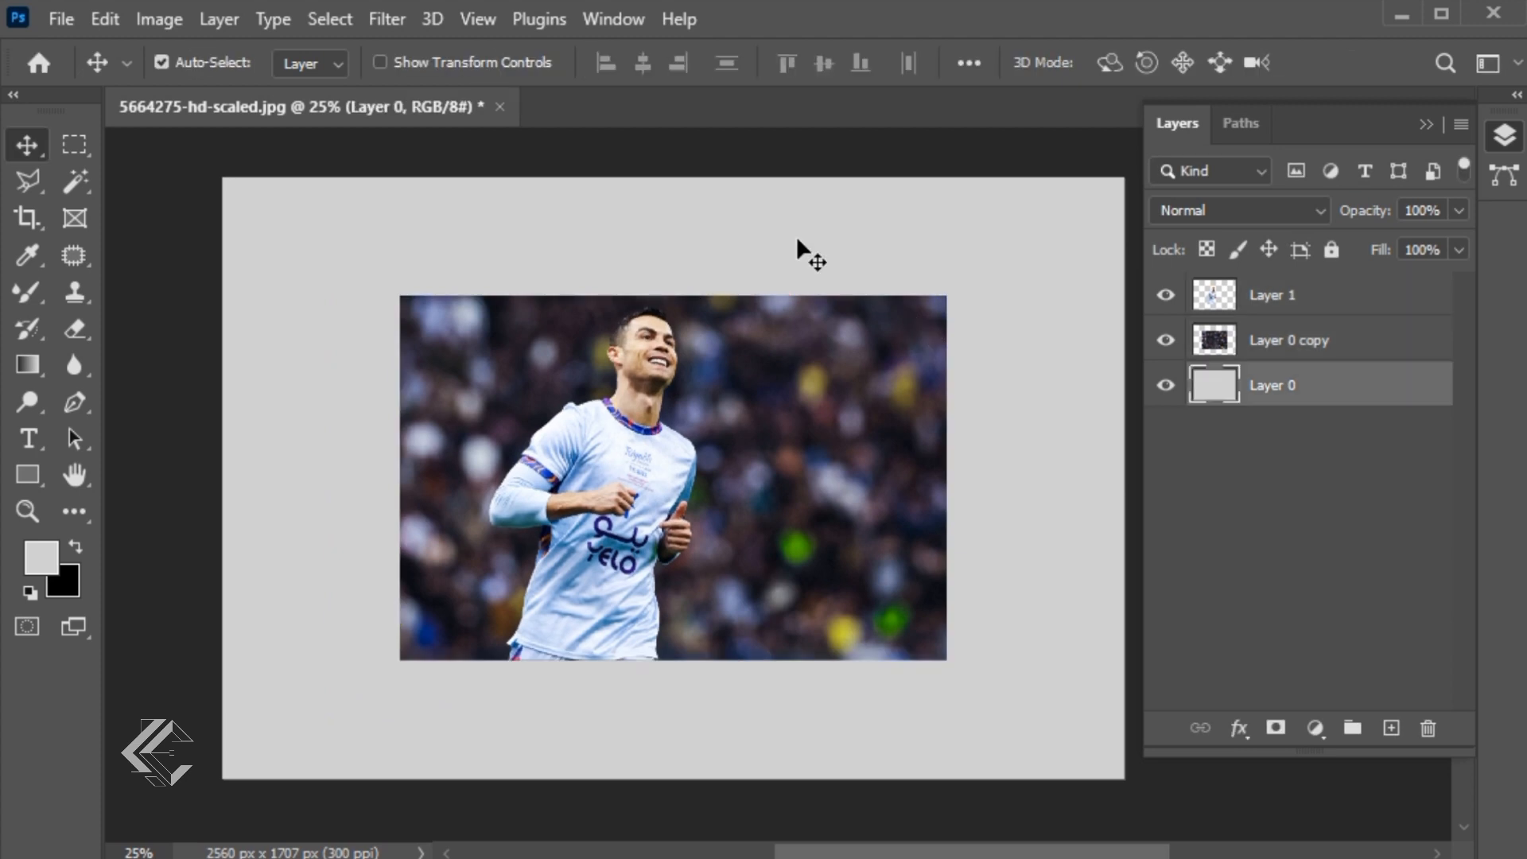
pyautogui.click(29, 439)
pyautogui.click(593, 335)
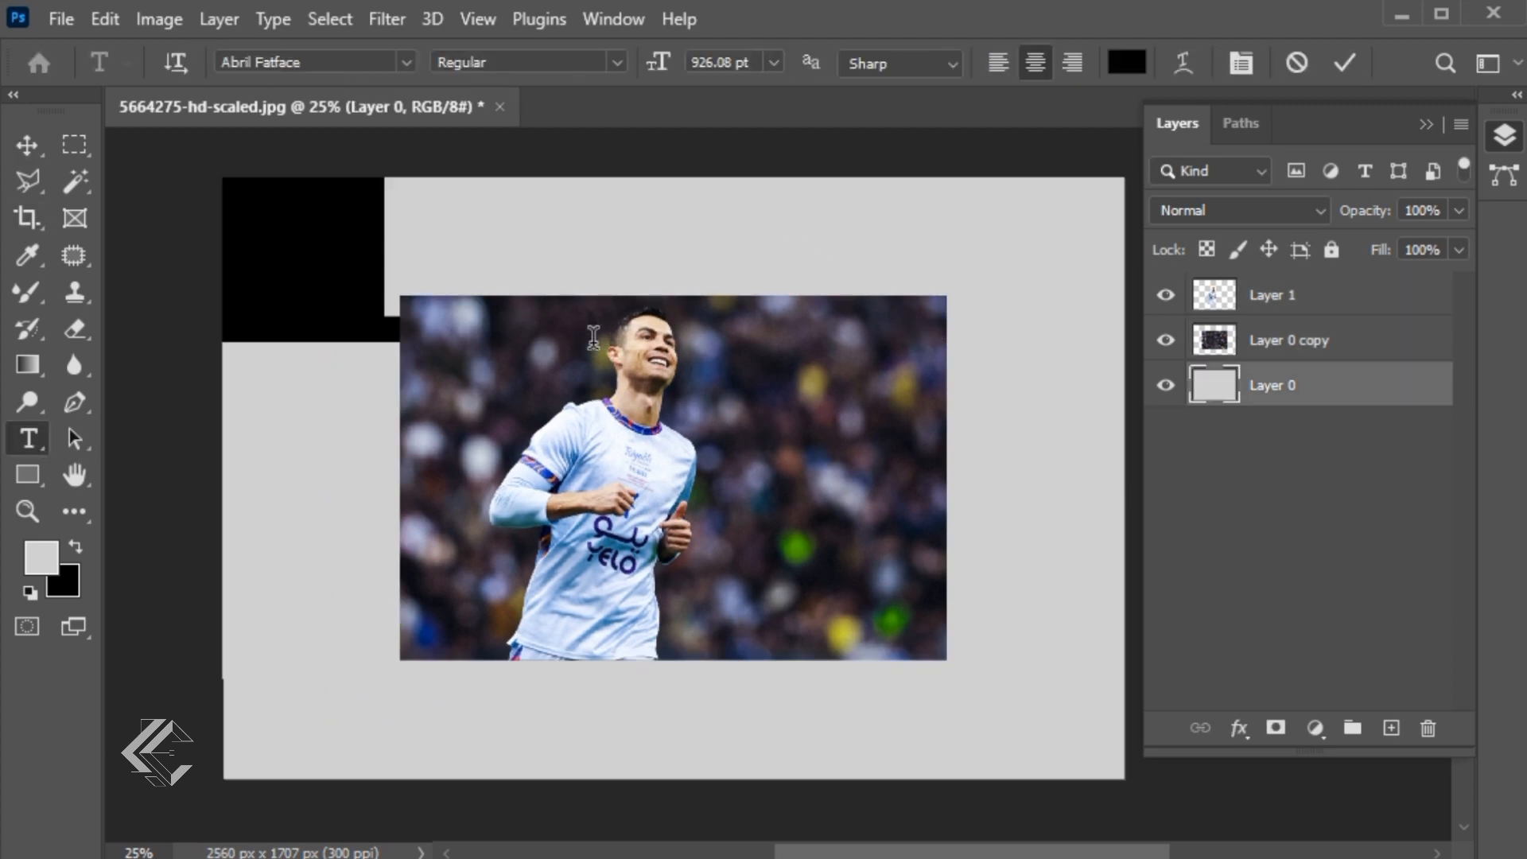
pyautogui.write('7')
pyautogui.click(28, 146)
# Step: Scale the oversized "7" down and move it behind the photo
pyautogui.hotkey('ctrl', 't')
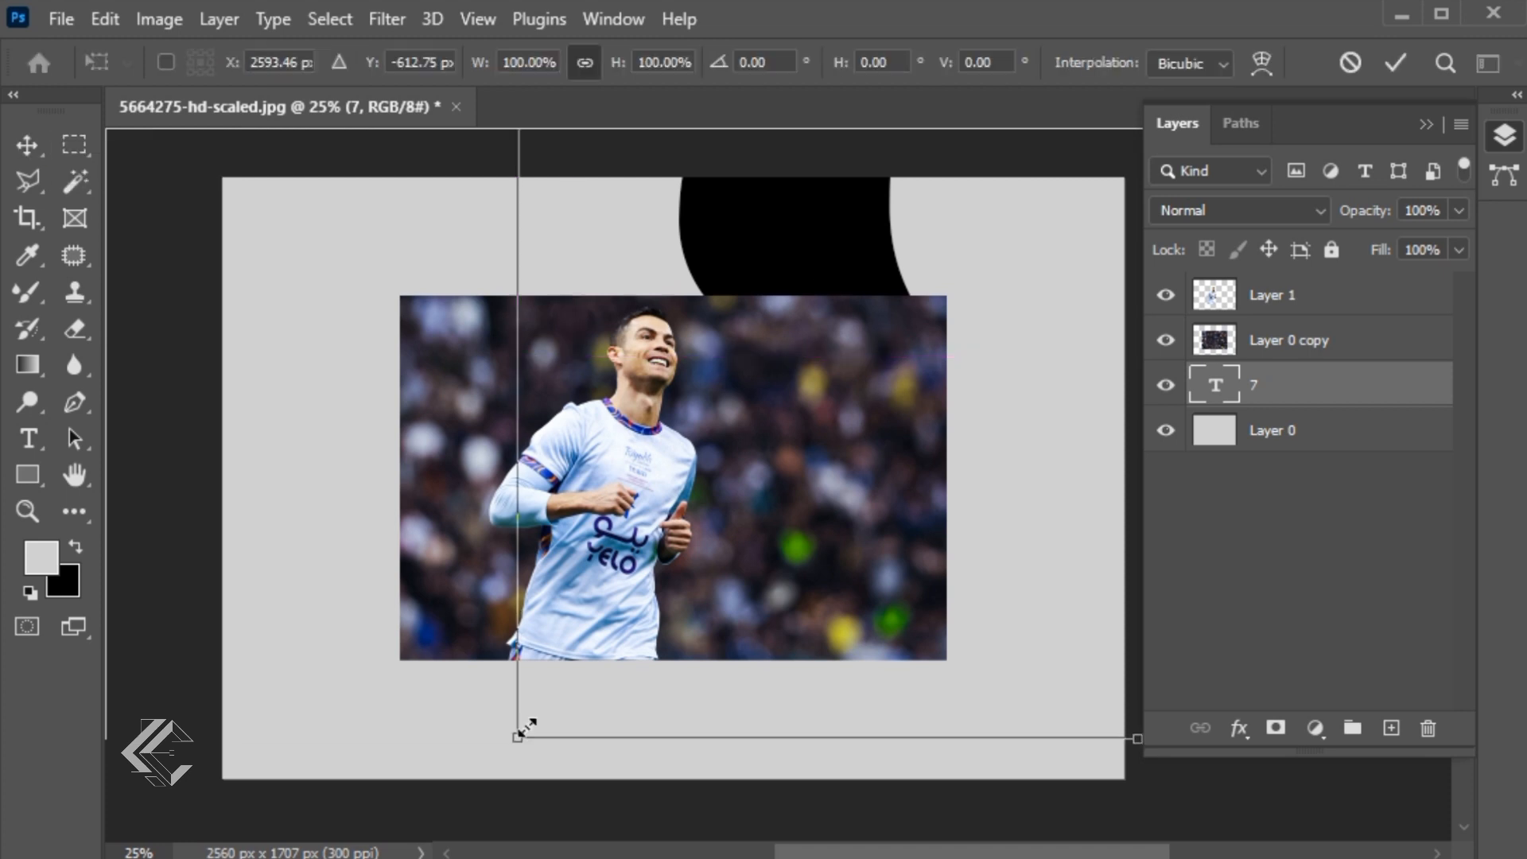
pyautogui.moveTo(518, 726); pyautogui.dragTo(724, 521)
pyautogui.moveTo(789, 274); pyautogui.dragTo(628, 436)
pyautogui.moveTo(773, 348); pyautogui.dragTo(819, 324)
pyautogui.press('Return')
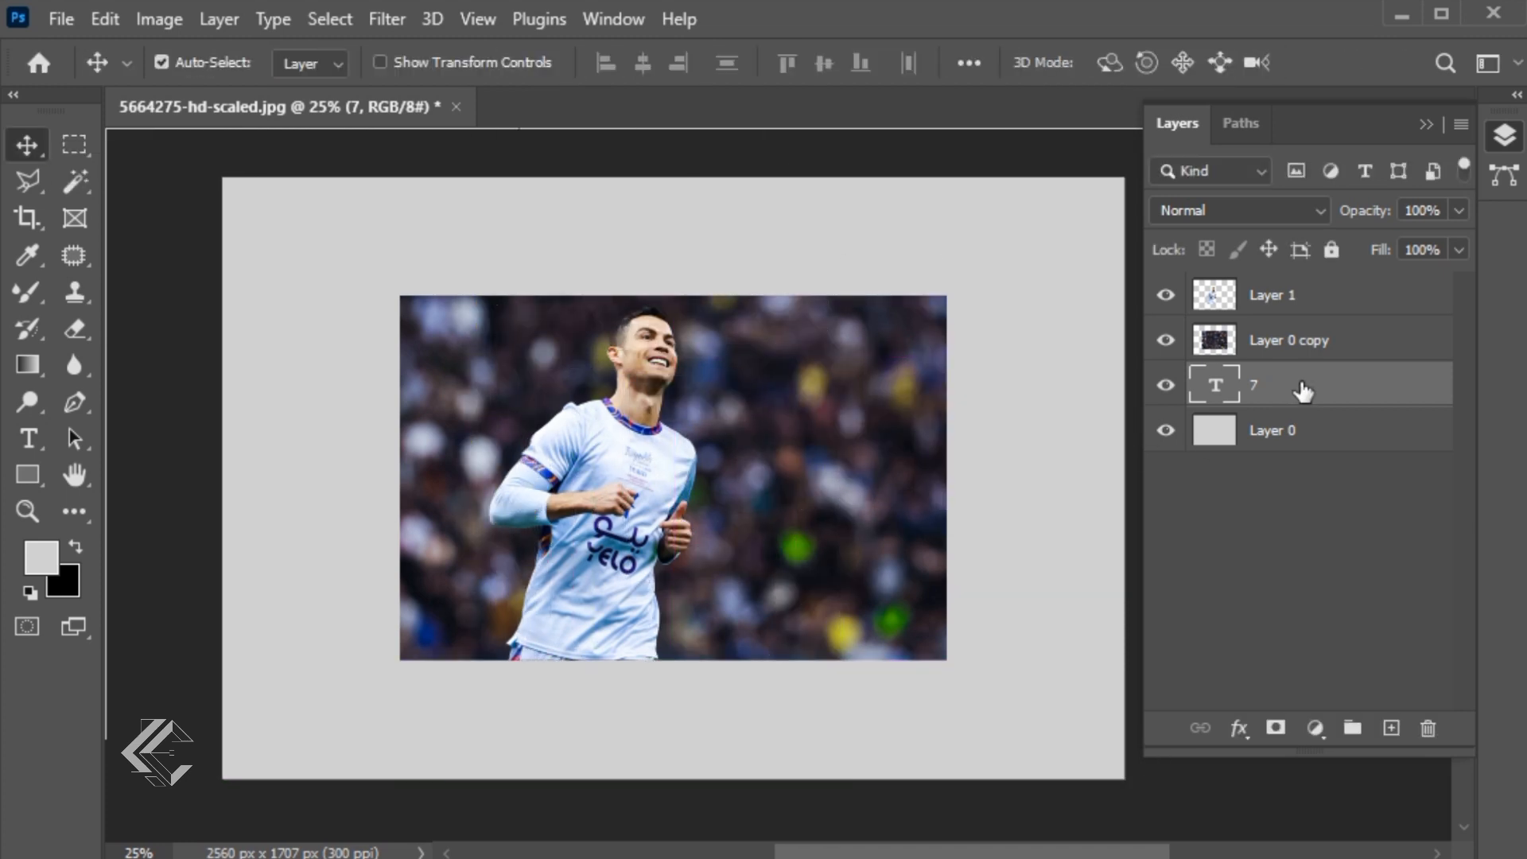
# Step: Bring the "7" to the top of the layer stack, enlarge it to about 161.76% and position it over the footballer
pyautogui.moveTo(1302, 392); pyautogui.dragTo(1305, 294)
pyautogui.moveTo(650, 380); pyautogui.dragTo(675, 392)
pyautogui.hotkey('ctrl', 't')
pyautogui.moveTo(843, 313); pyautogui.dragTo(947, 194)
pyautogui.moveTo(723, 318); pyautogui.dragTo(775, 320)
pyautogui.moveTo(979, 199); pyautogui.dragTo(988, 193)
pyautogui.moveTo(733, 344); pyautogui.dragTo(684, 343)
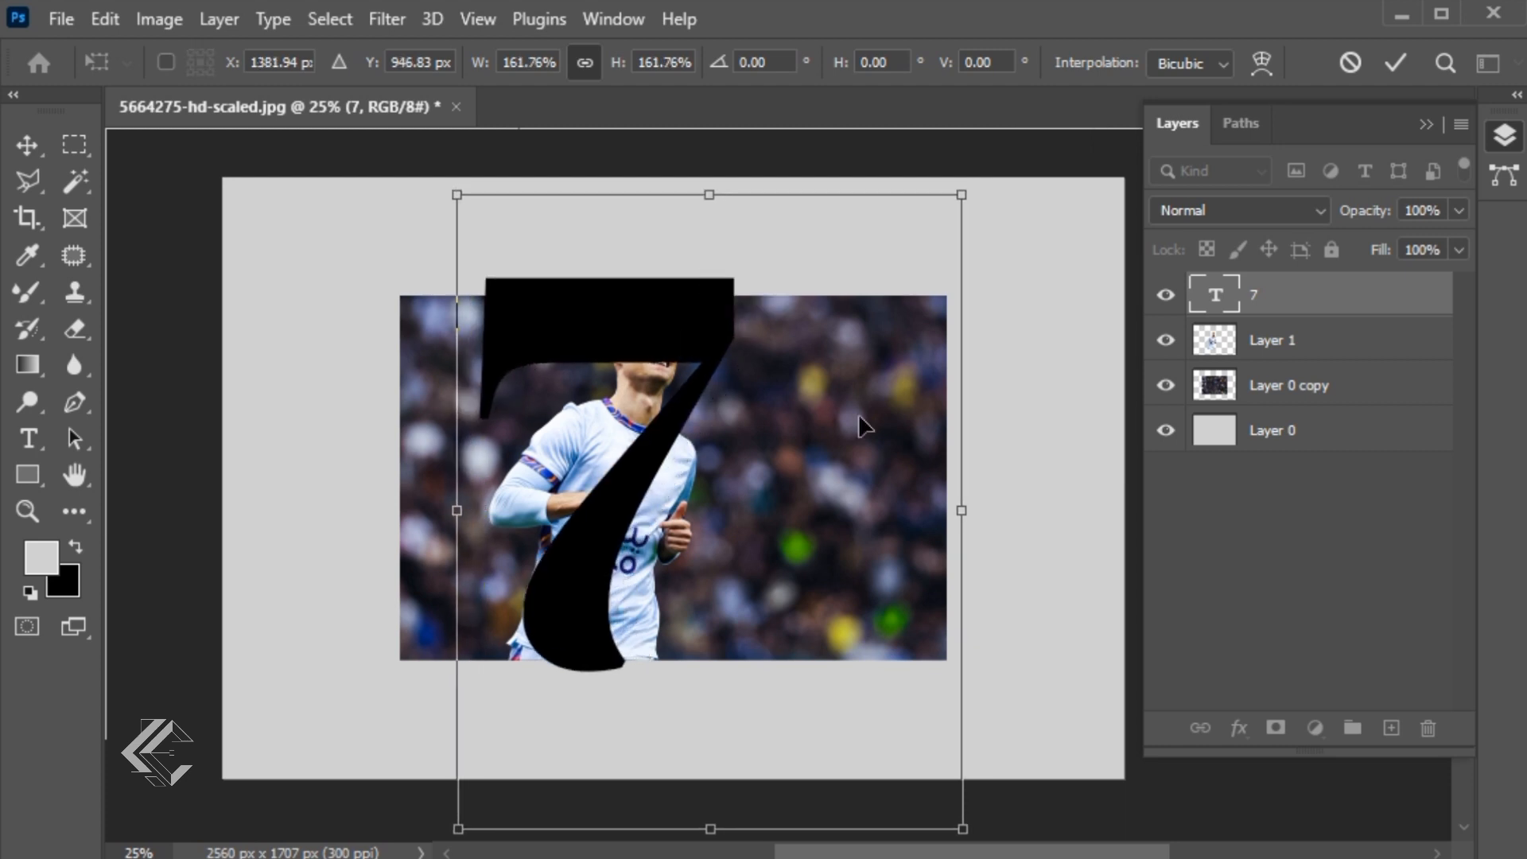
pyautogui.press('Return')
# Step: Enlarge Layer 1 and Layer 0 copy together slightly so the photo better matches the height of the "7"
pyautogui.click(1305, 339)
pyautogui.keyDown('shift'); pyautogui.click(1329, 385); pyautogui.keyUp('shift')
pyautogui.hotkey('ctrl', 't')
pyautogui.moveTo(947, 296); pyautogui.dragTo(966, 282)
pyautogui.press('Return')
# Step: Place Layer 1 and Layer 0 copy above the "7" and clip Layer 0 copy to the number
pyautogui.click(1265, 384)
pyautogui.moveTo(1288, 387); pyautogui.dragTo(1280, 280)
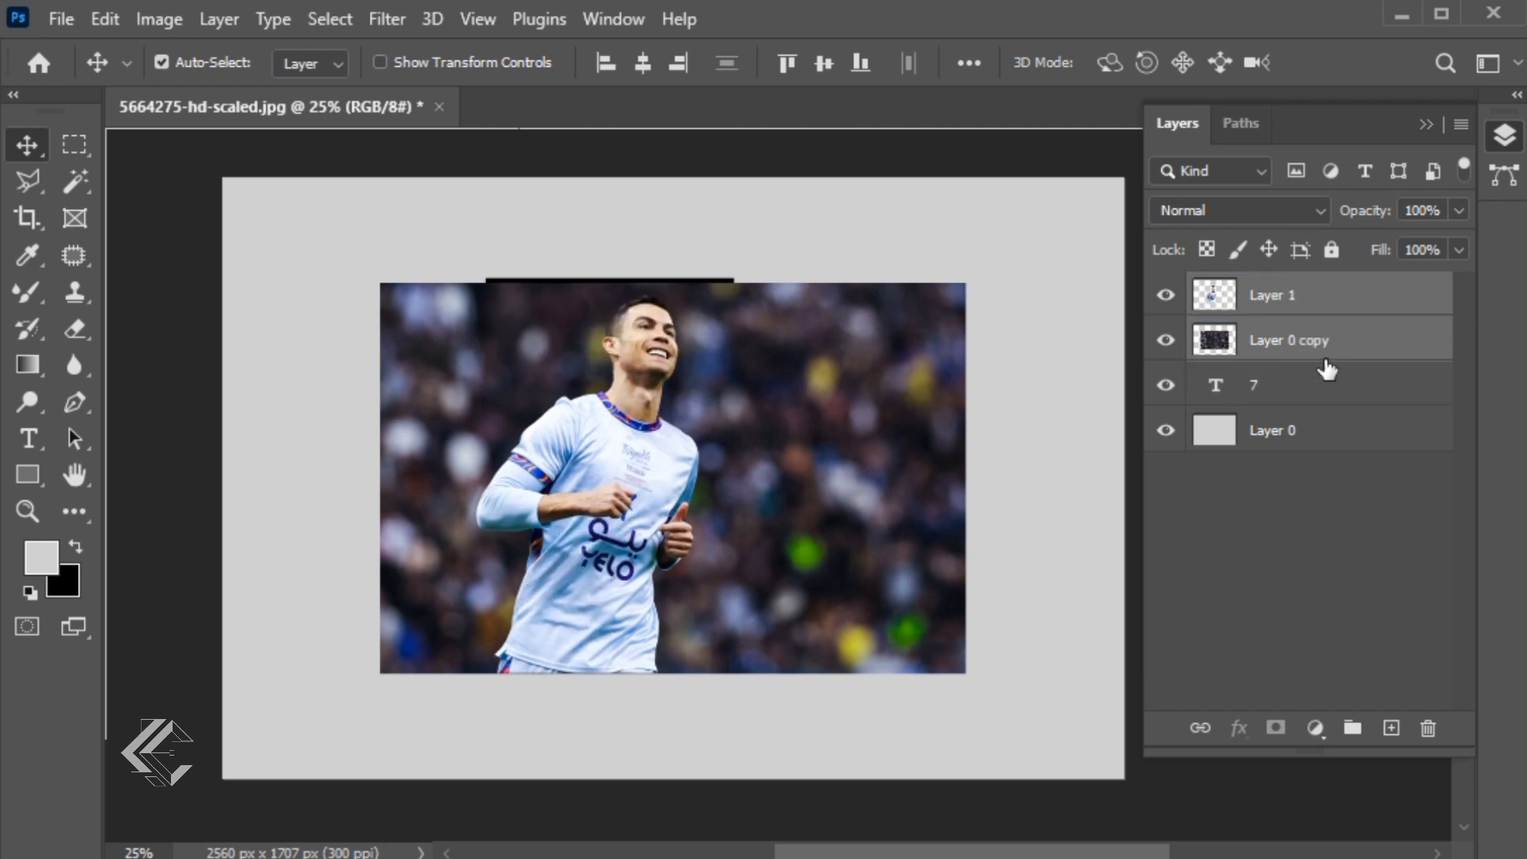
pyautogui.hotkey('ctrl', '0')
pyautogui.rightClick(1271, 327)
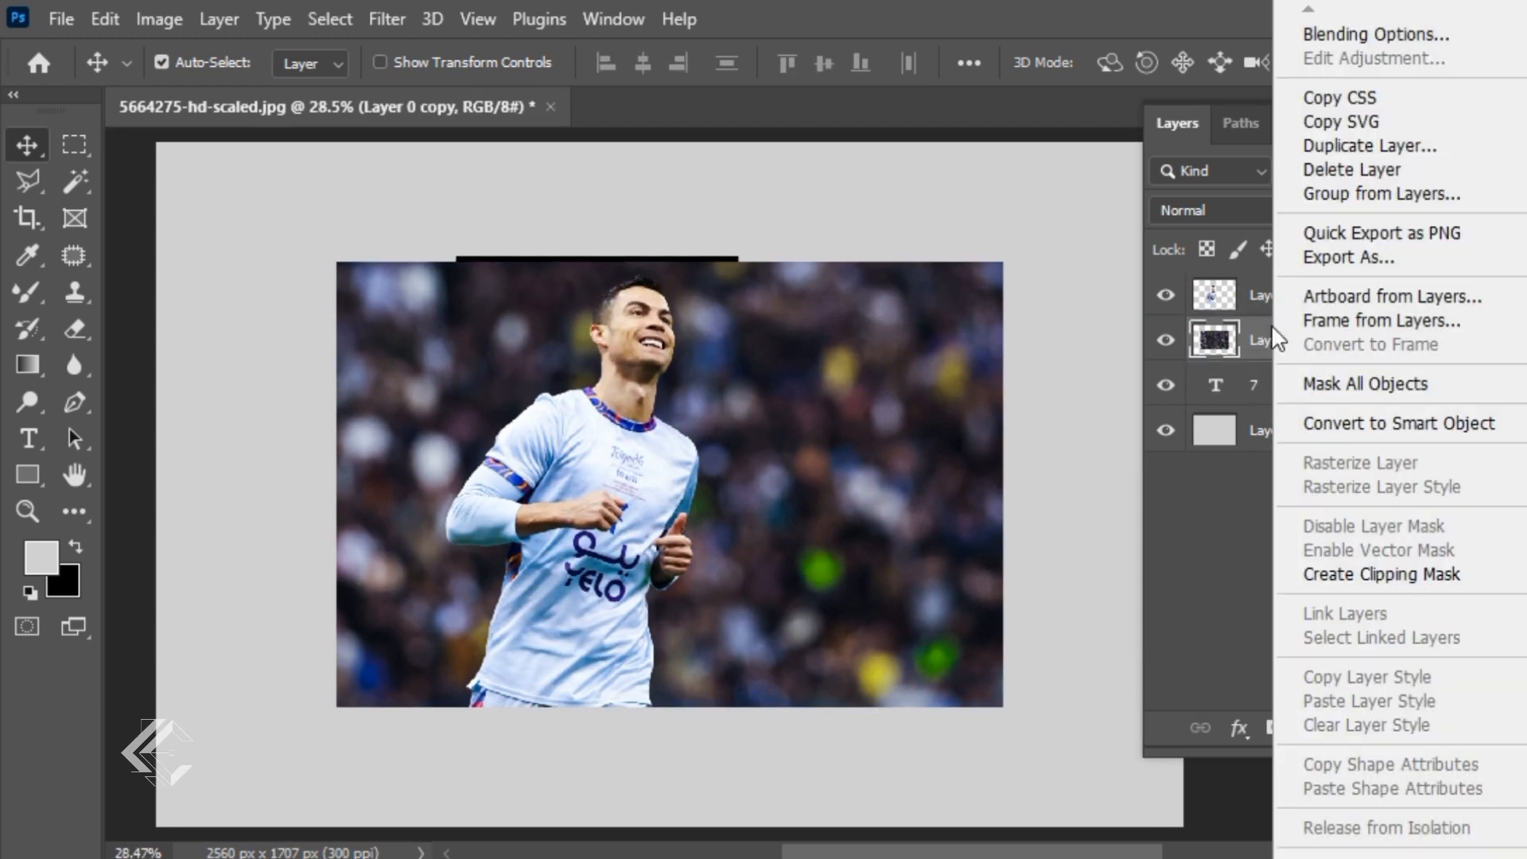
pyautogui.click(1333, 574)
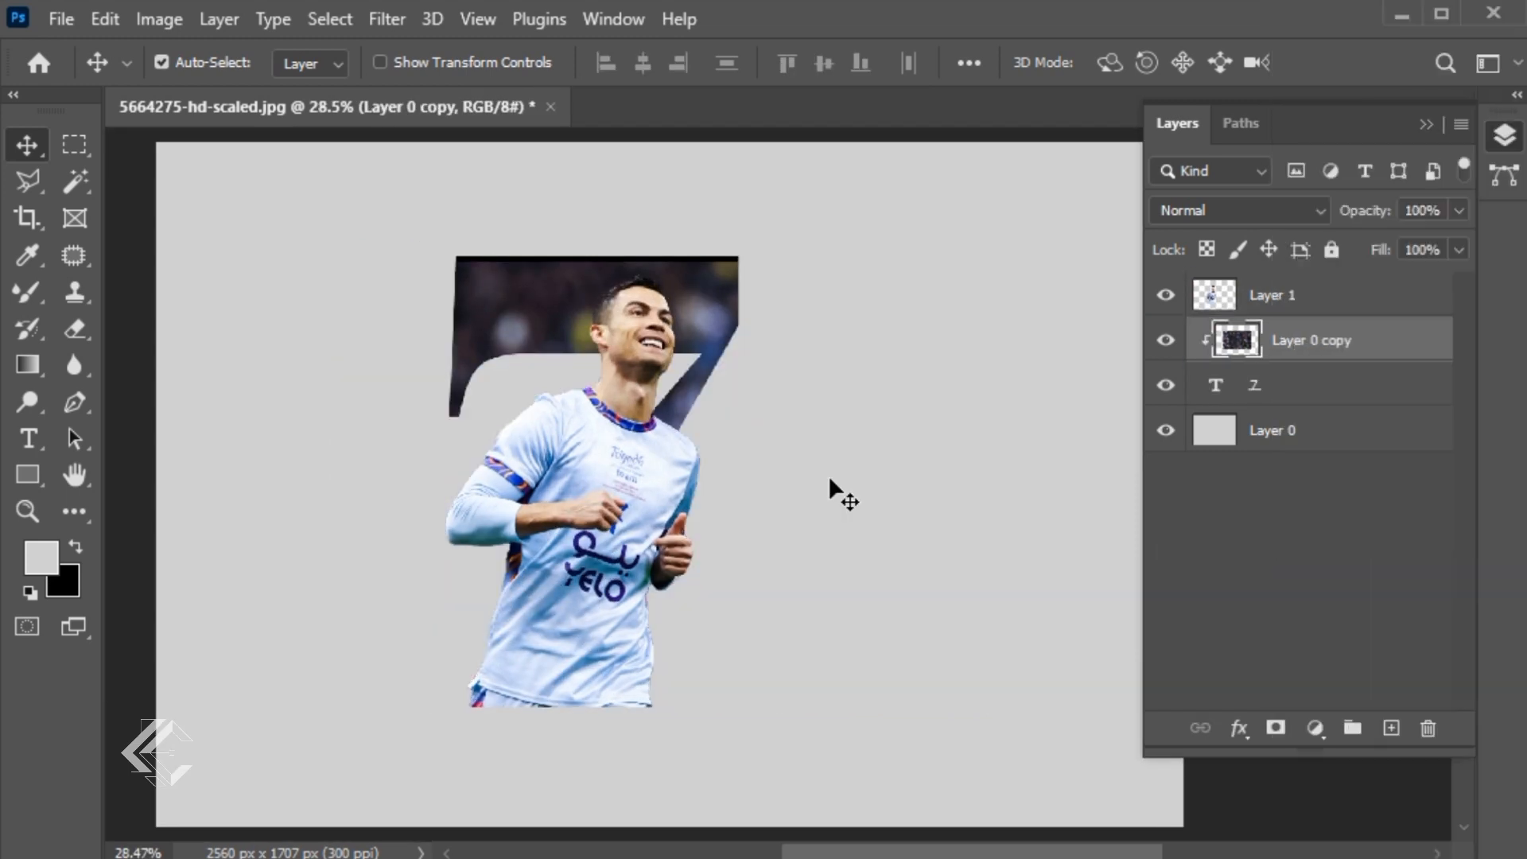
# Step: Duplicate the footballer cutout on Layer 1
pyautogui.click(1315, 300)
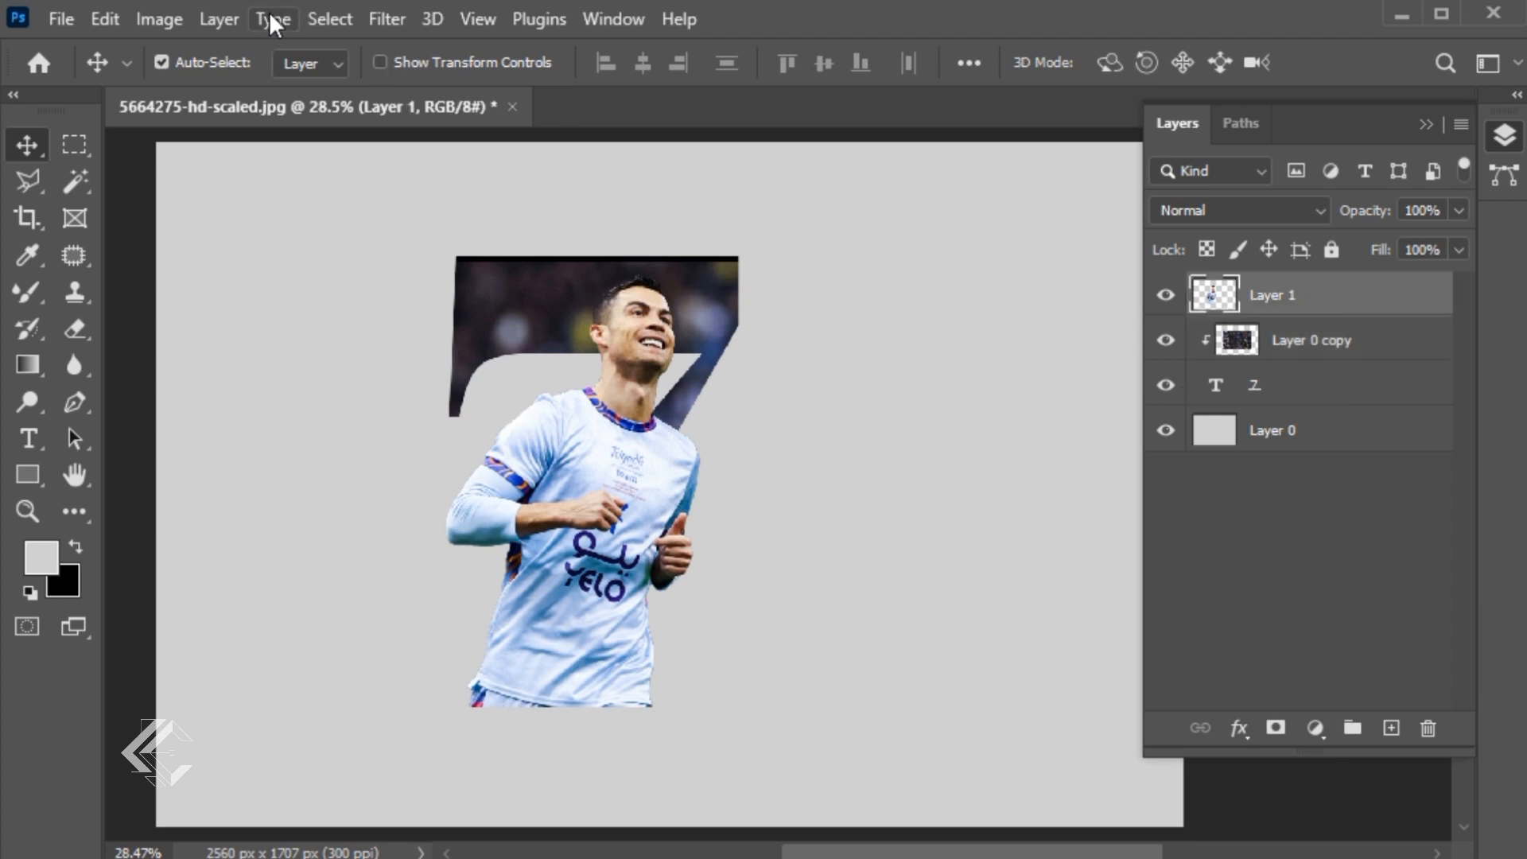
pyautogui.click(220, 17)
pyautogui.moveTo(508, 36)
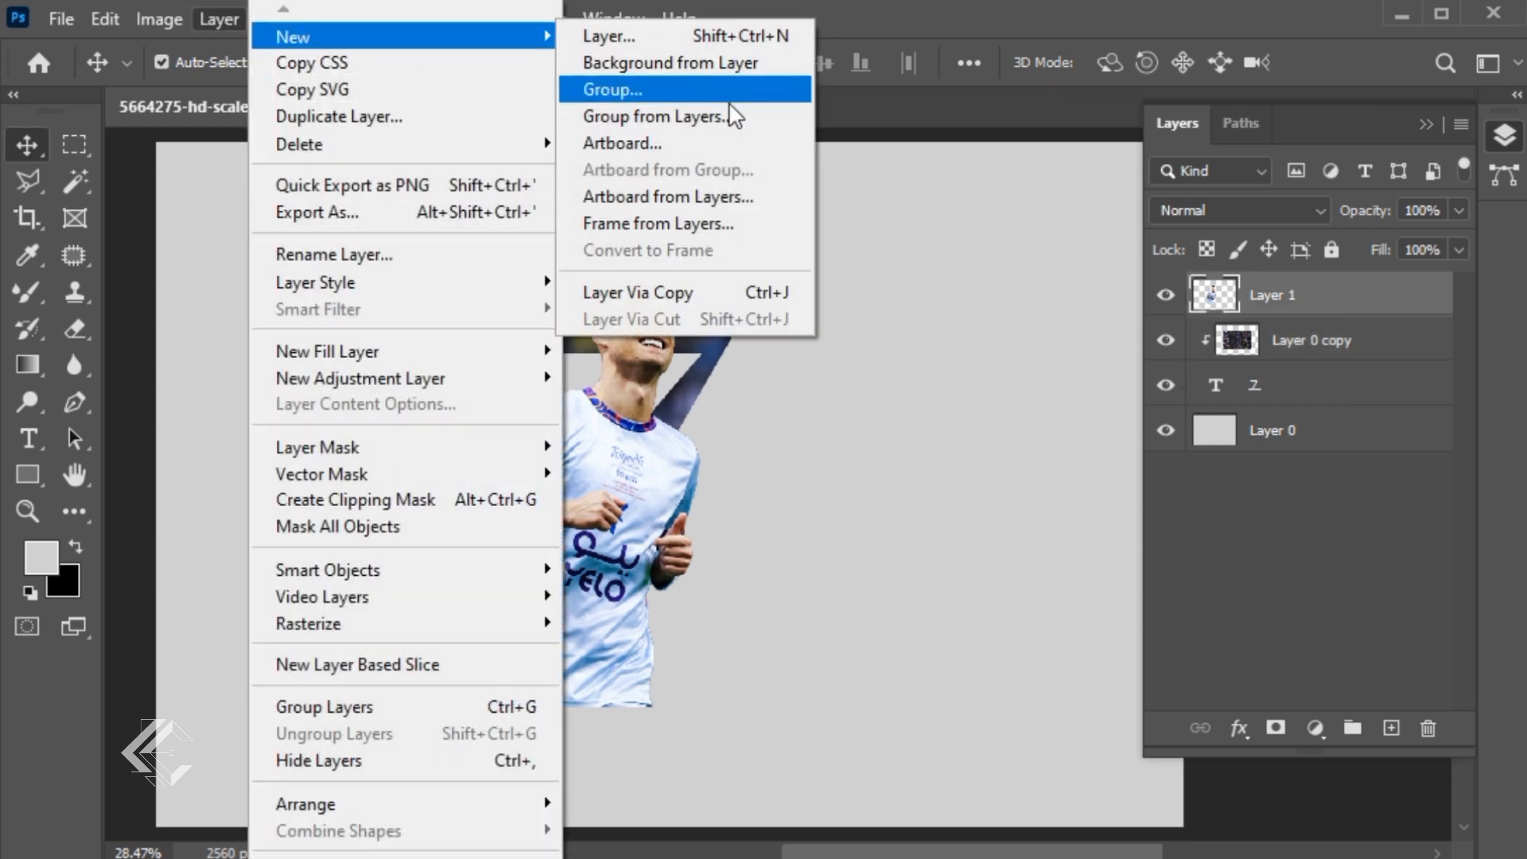
pyautogui.click(714, 292)
# Step: Select both footballer cutouts, Layer 1 and Layer 1 copy, and scale them together to about 89.98%
pyautogui.keyDown('ctrl'); pyautogui.click(1308, 354); pyautogui.keyUp('ctrl')
pyautogui.hotkey('ctrl', 't')
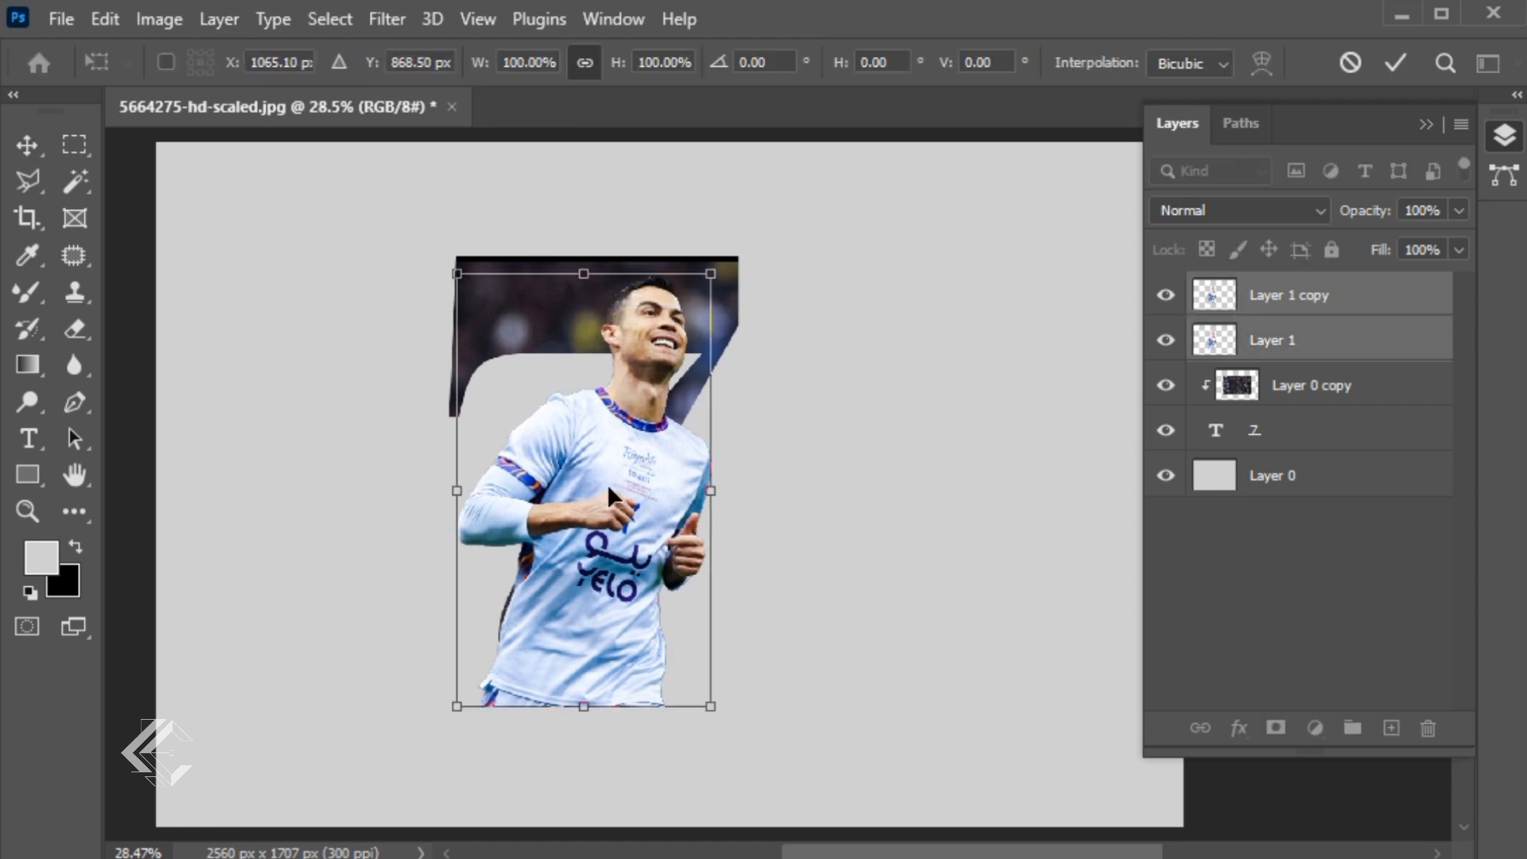
pyautogui.moveTo(607, 387); pyautogui.dragTo(575, 399)
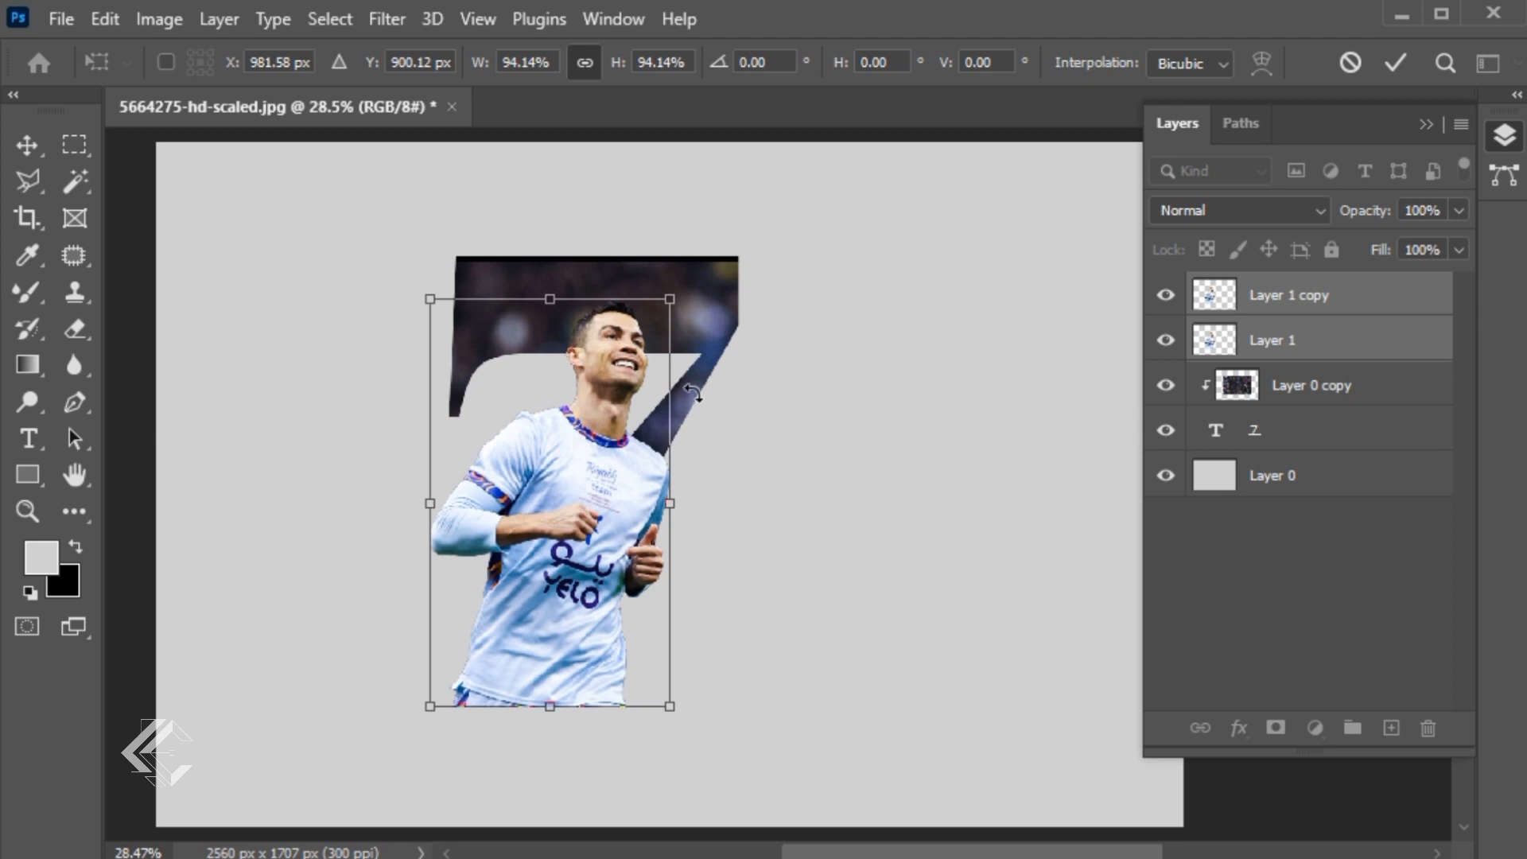
pyautogui.moveTo(669, 299); pyautogui.dragTo(665, 309)
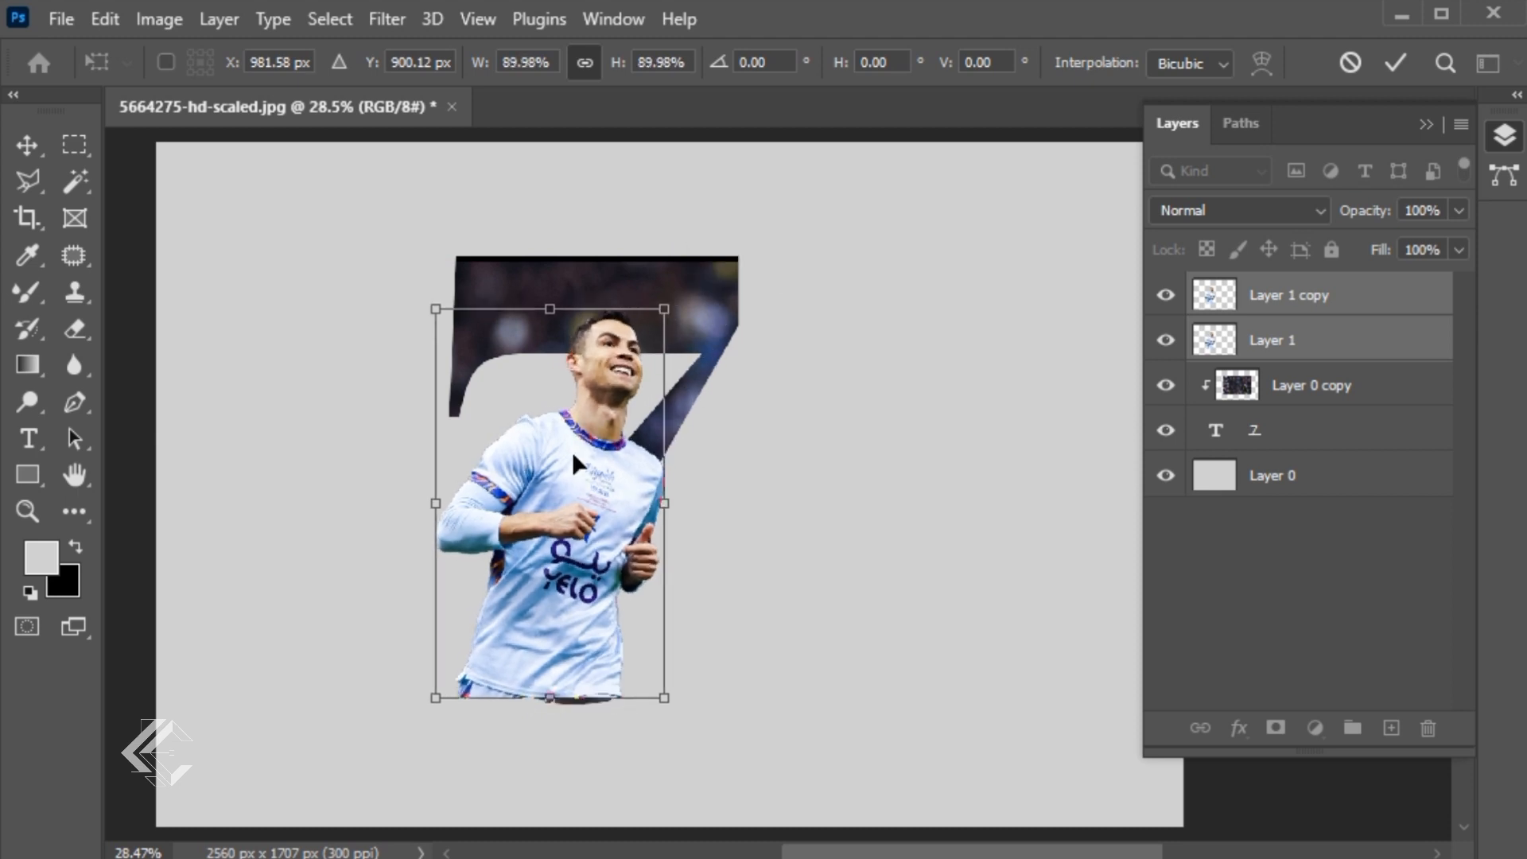
# Step: Nudge both footballer cutouts down and to the right, to about X 1027 px and Y 914 px
pyautogui.press('Down')
pyautogui.press('Down')
pyautogui.press('Down')
pyautogui.press('Down')
pyautogui.press('Right')
pyautogui.press('Right')
pyautogui.press('Right')
pyautogui.press('Right')
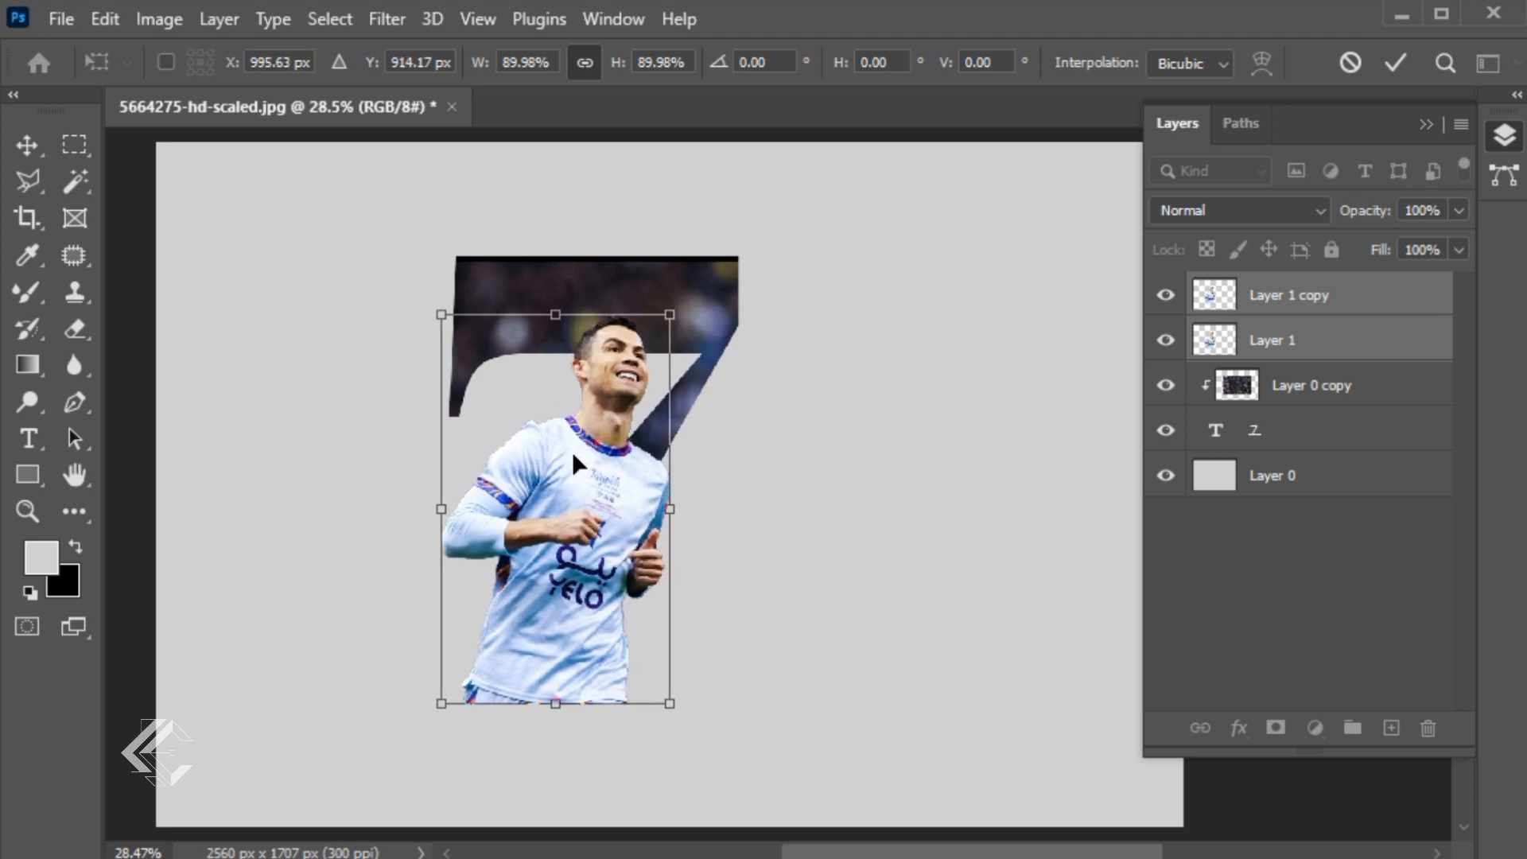
pyautogui.press('Right')
pyautogui.press('Right')
pyautogui.press('Right')
pyautogui.press('Right')
pyautogui.press('Right')
pyautogui.press('Right')
pyautogui.press('Right')
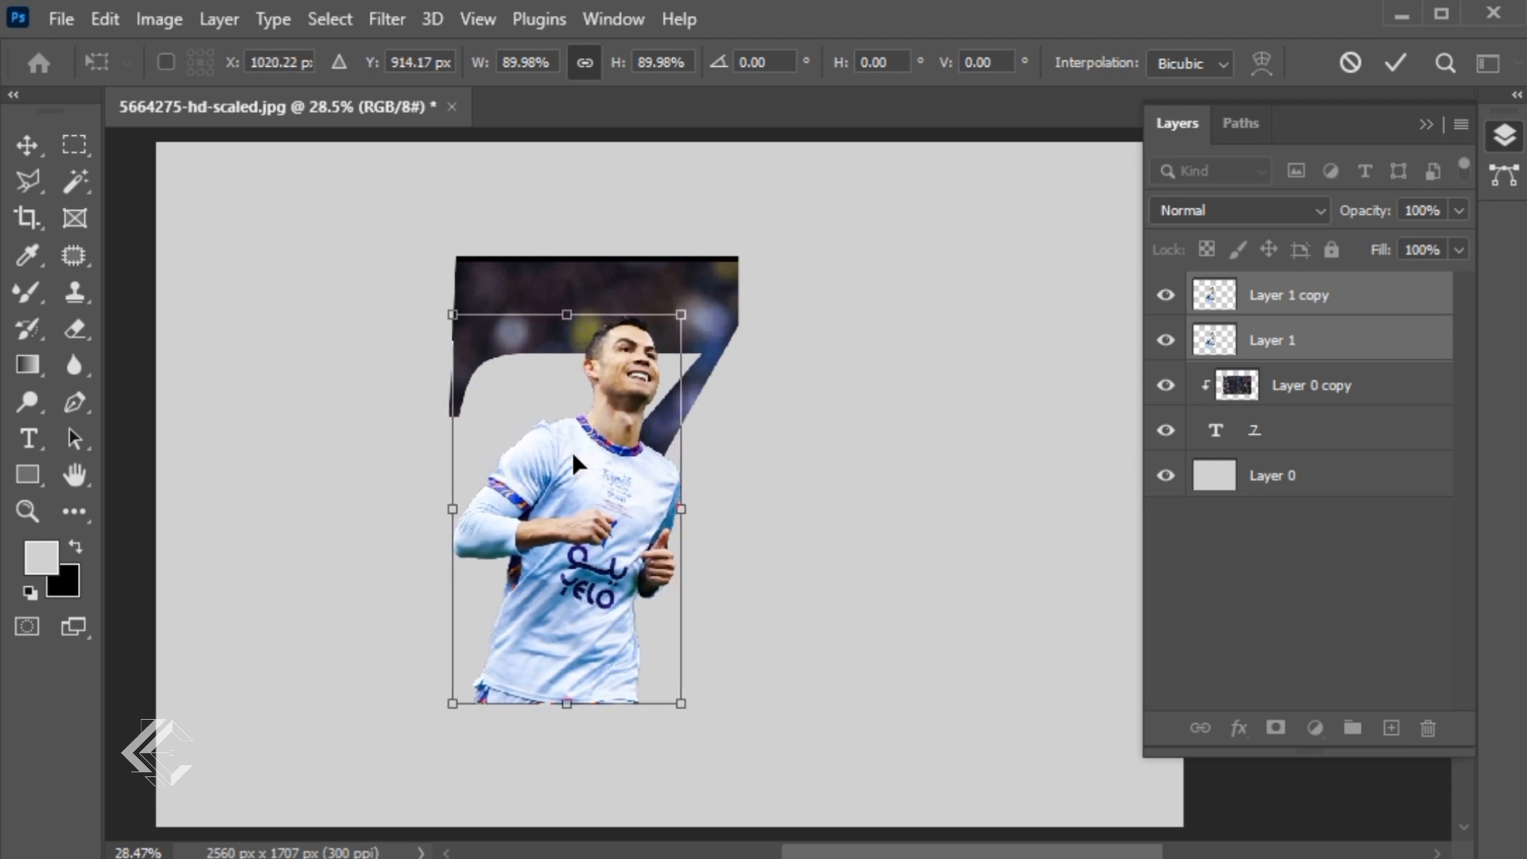
pyautogui.press('Right')
pyautogui.press('Right')
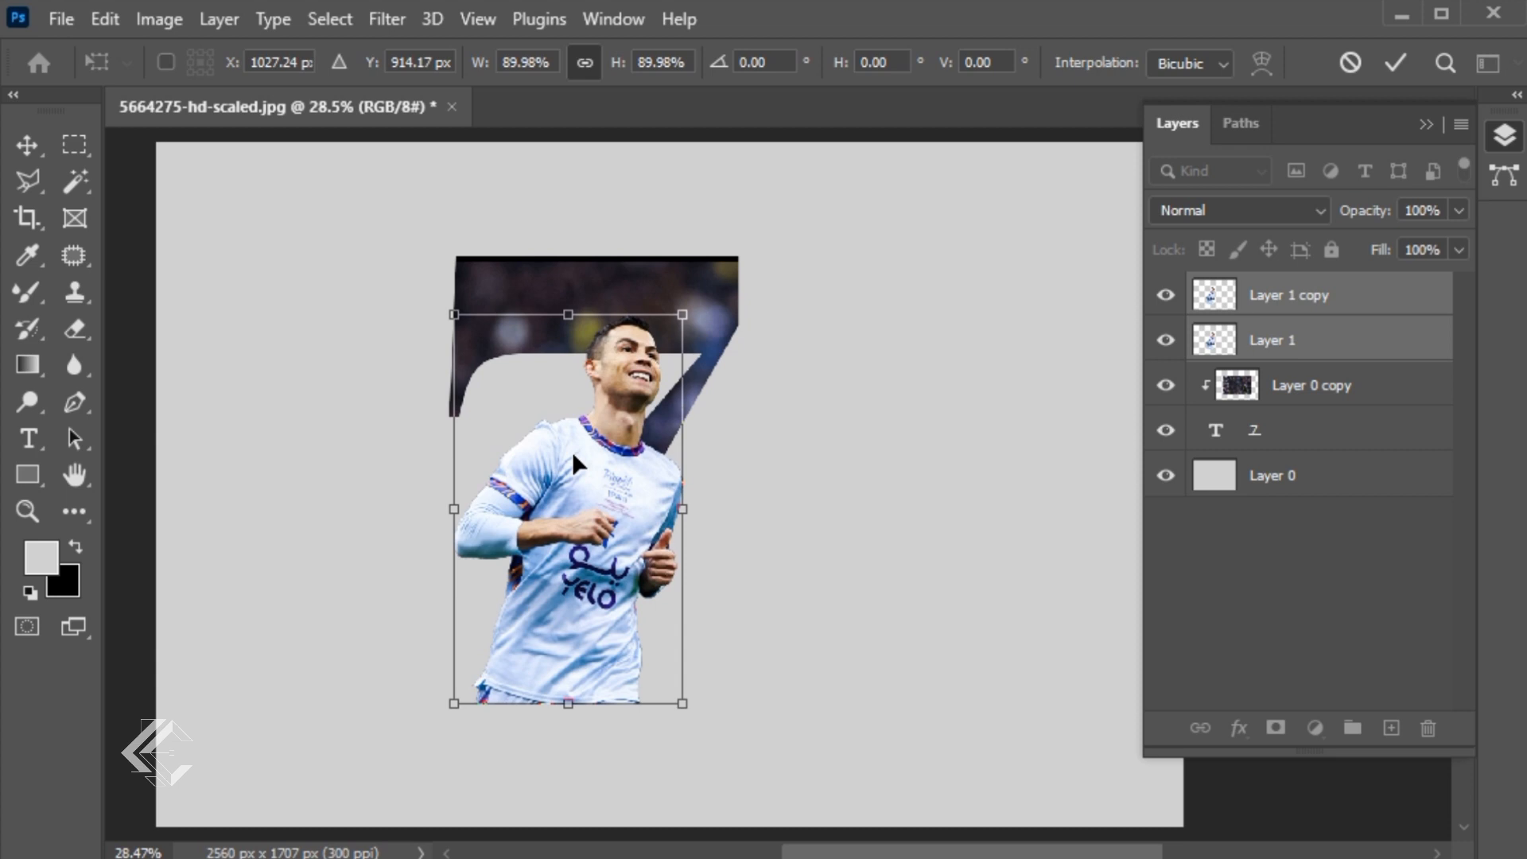
# Step: Rotate both cutouts to about -5.62°, shift them slightly left and down within the "7", and apply the transform
pyautogui.moveTo(707, 297); pyautogui.dragTo(685, 285)
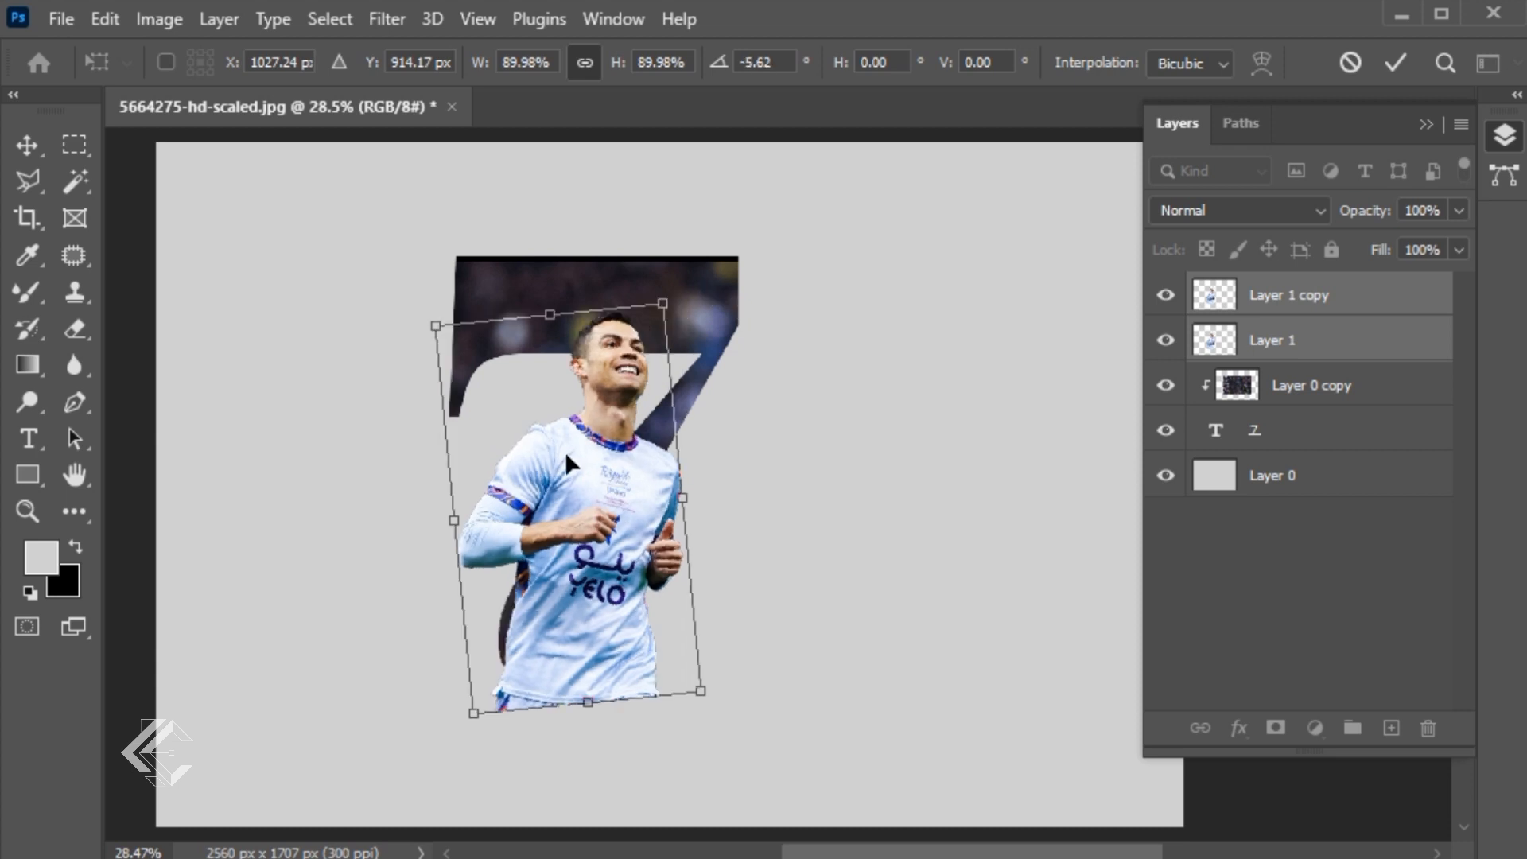
pyautogui.moveTo(565, 451); pyautogui.dragTo(556, 450)
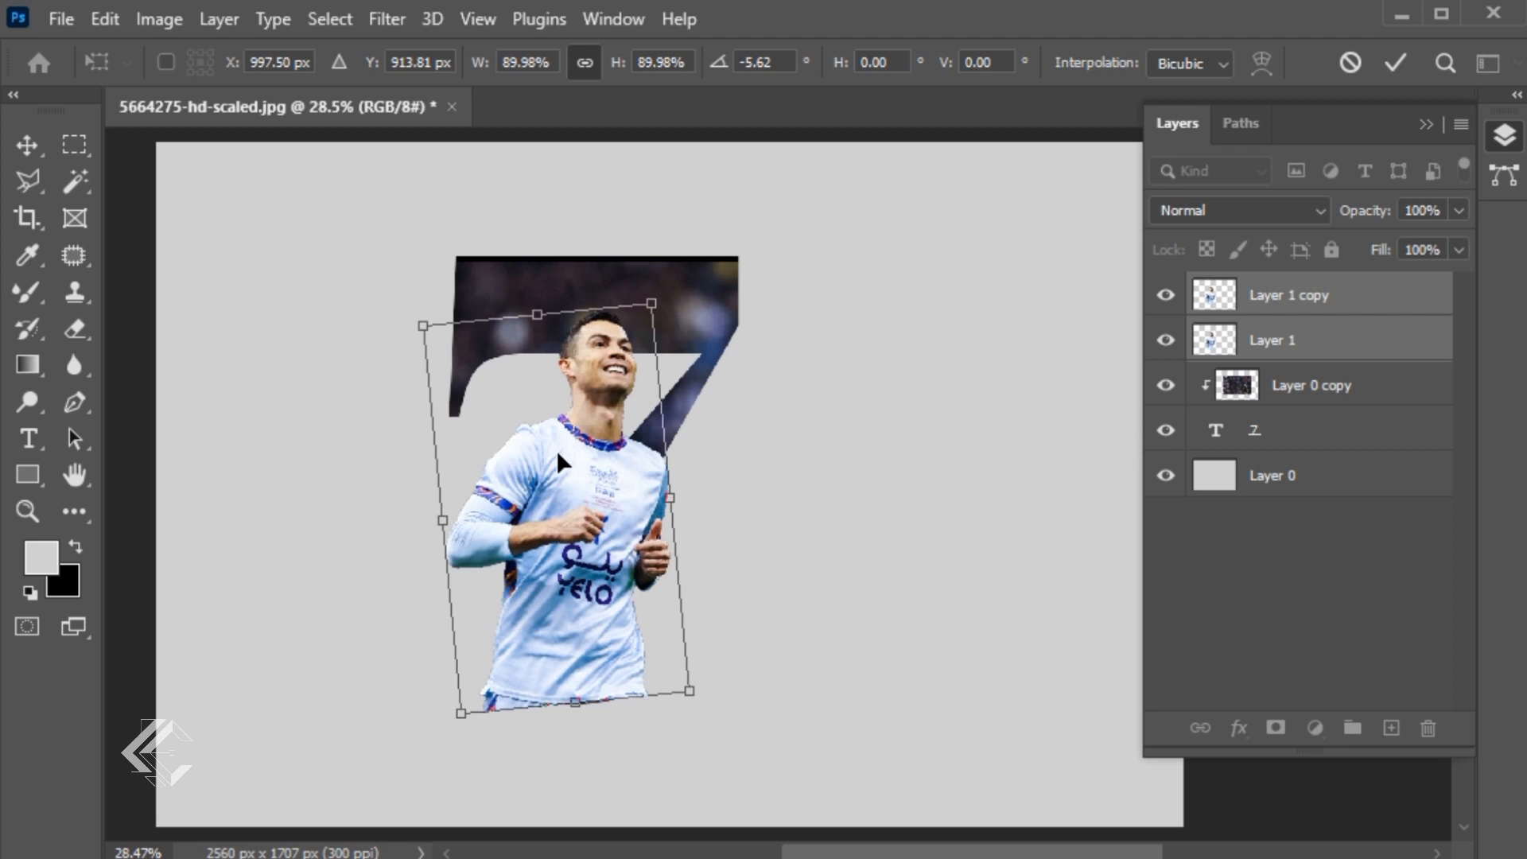
pyautogui.press('Right')
pyautogui.press('Down')
pyautogui.press('Down')
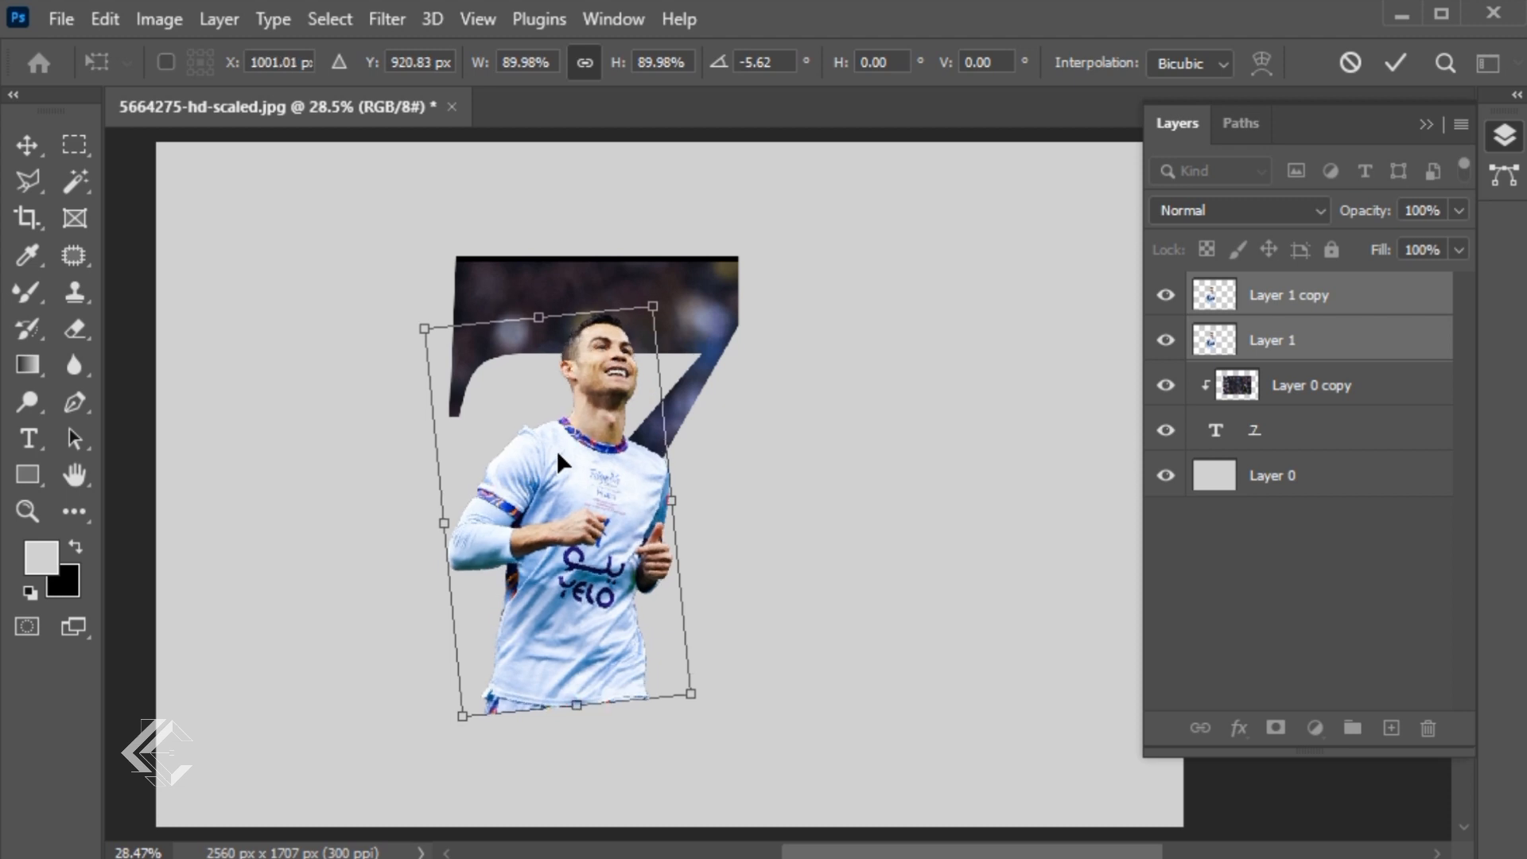
pyautogui.press('Right')
pyautogui.press('Return')
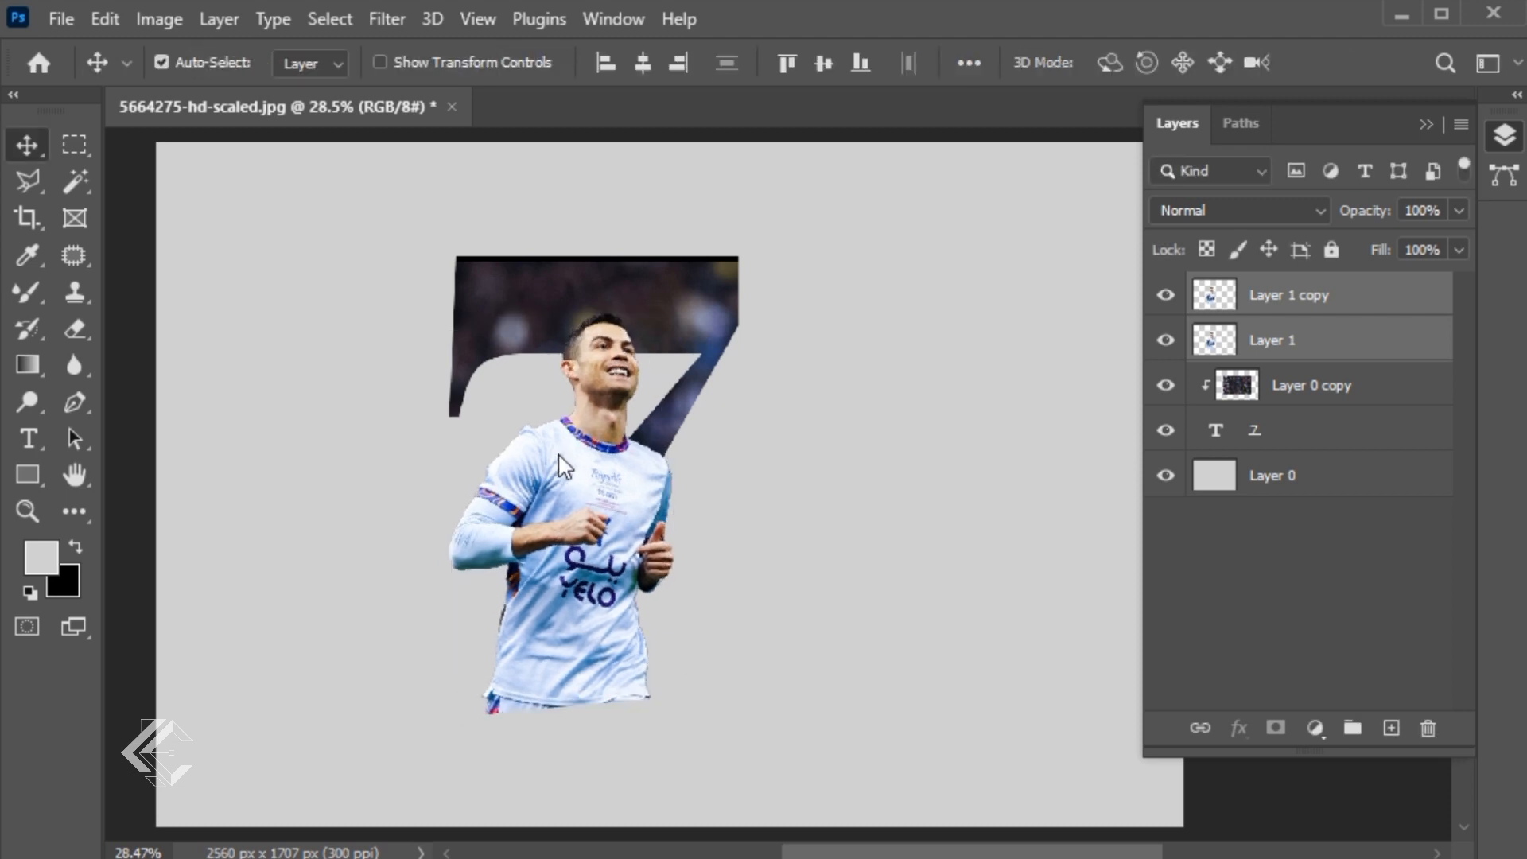
# Step: Clip Layer 1 to the "7" and add a layer mask to Layer 1 copy
pyautogui.click(1383, 352)
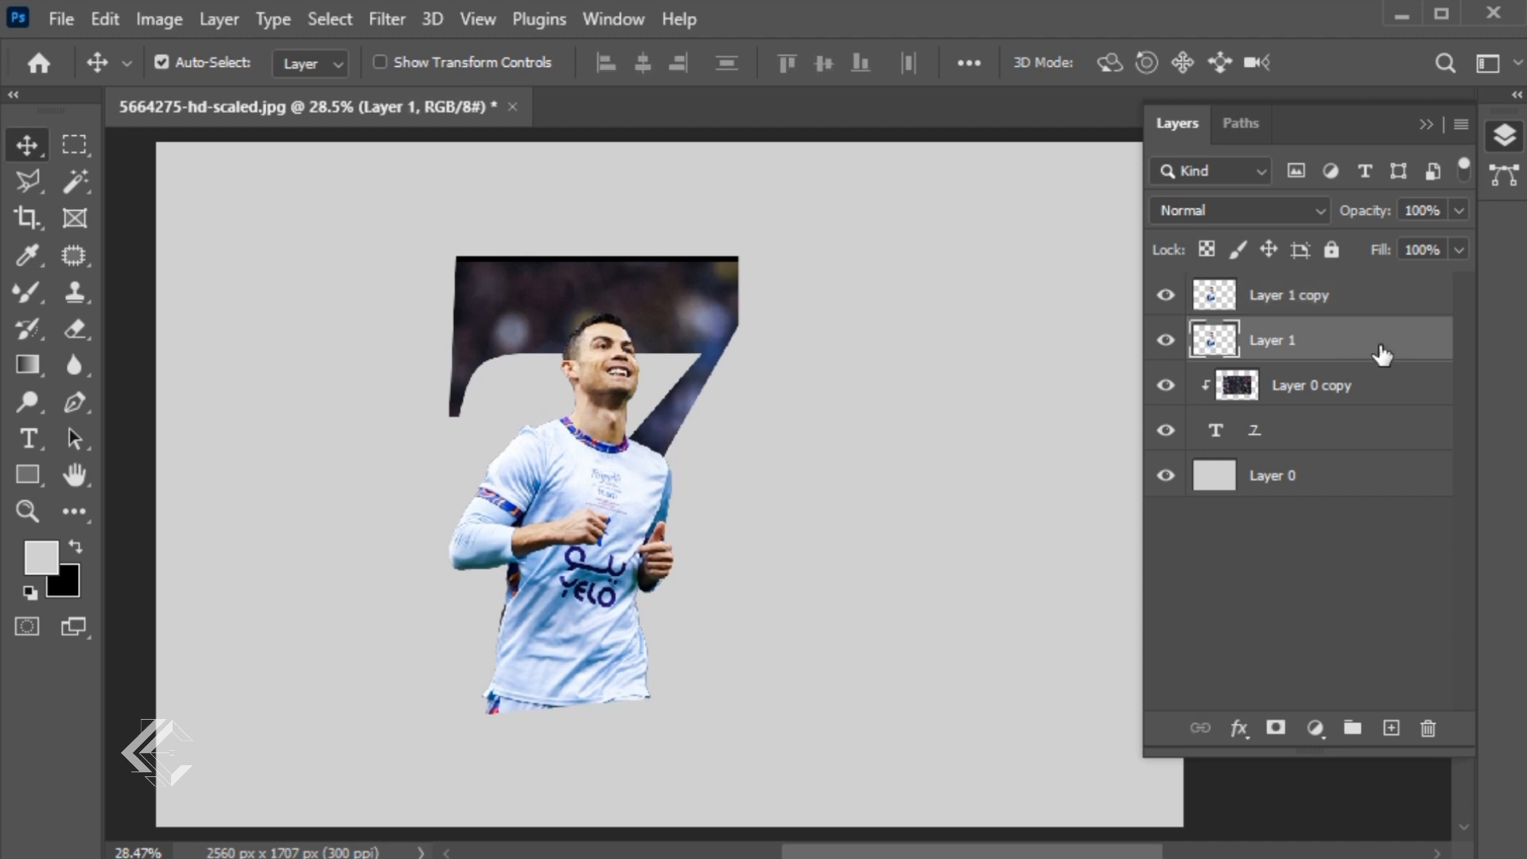
pyautogui.rightClick(1347, 353)
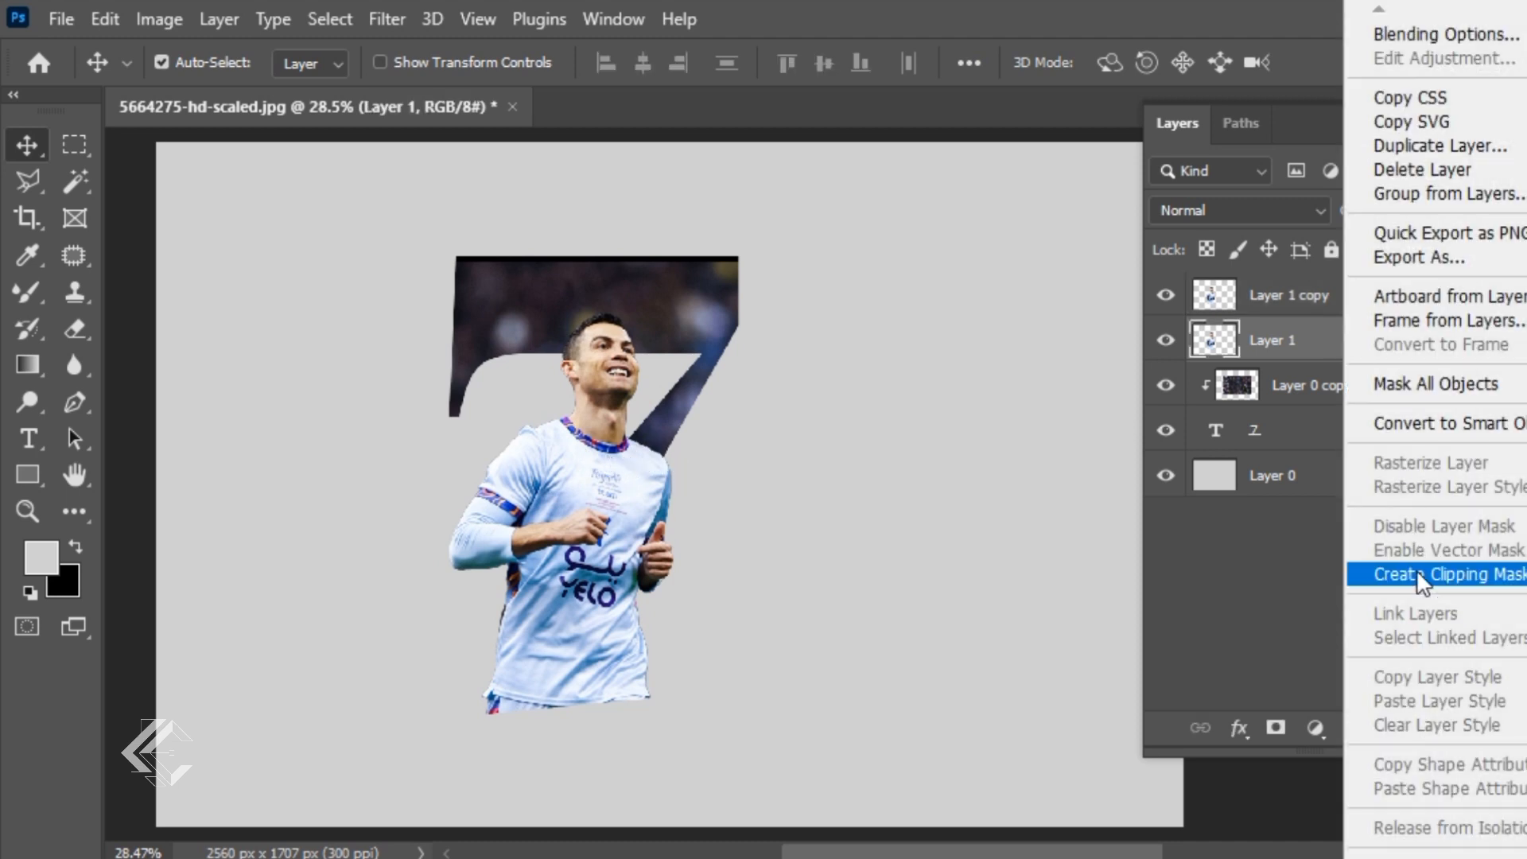
pyautogui.click(1383, 574)
pyautogui.click(1352, 309)
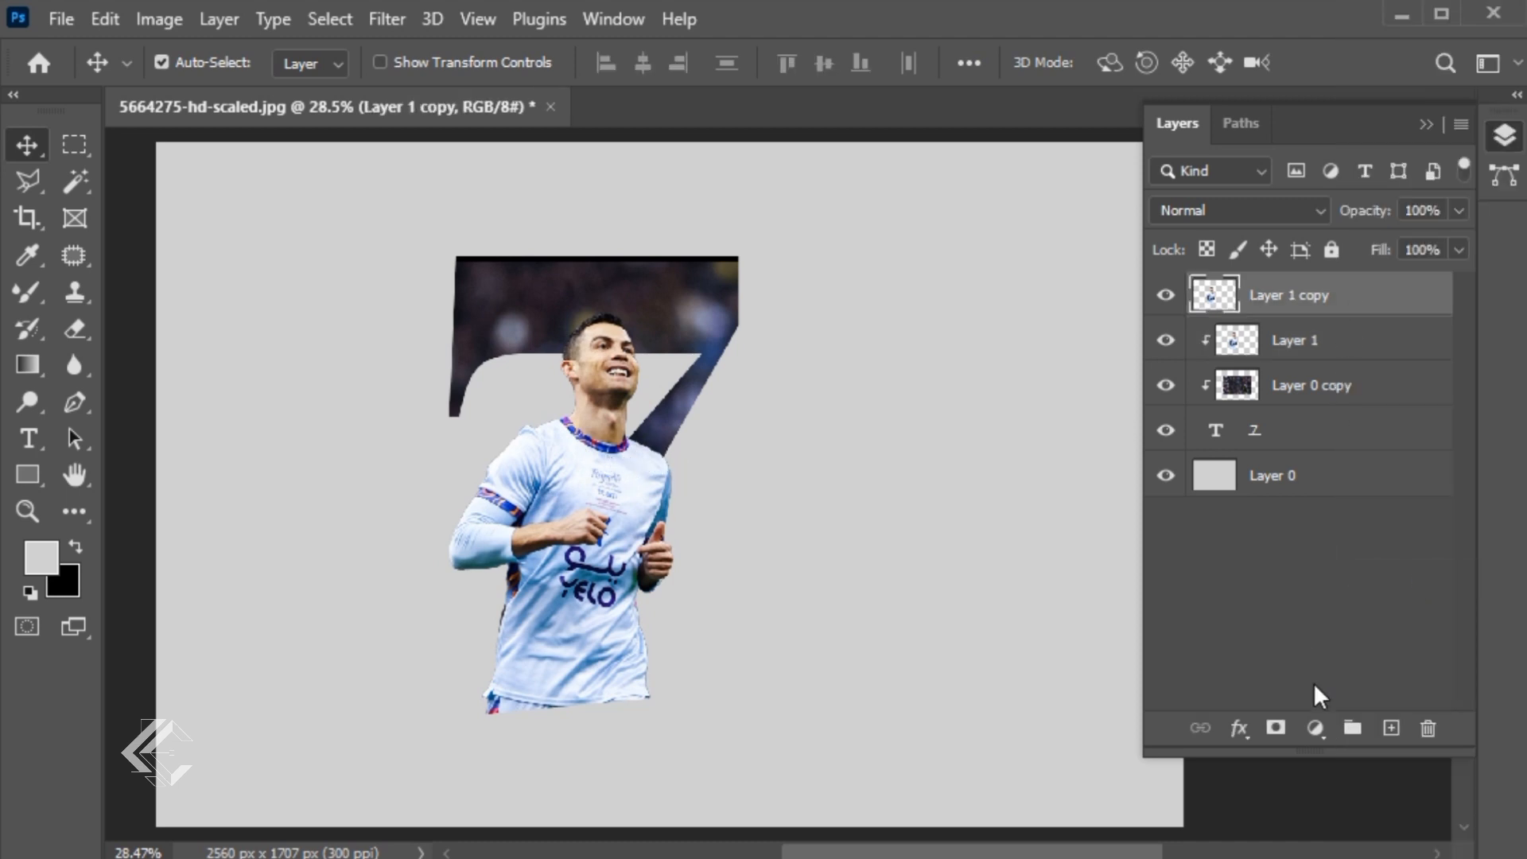
pyautogui.click(1275, 727)
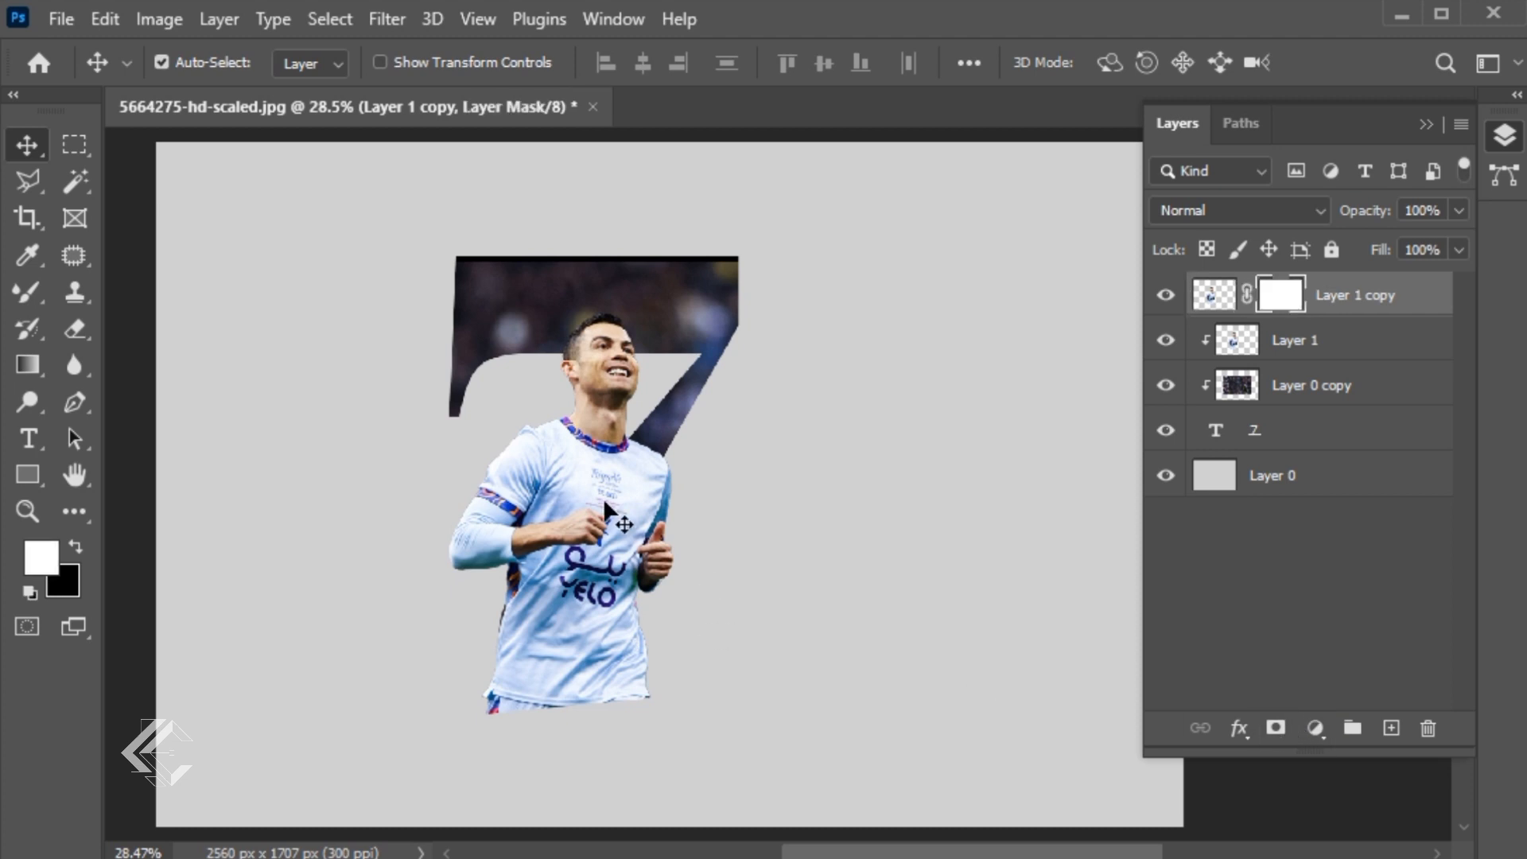
# Step: Outline the footballer's lower body with the Polygonal Lasso, hide that area on Layer 1 copy's mask, and deselect
pyautogui.click(27, 181)
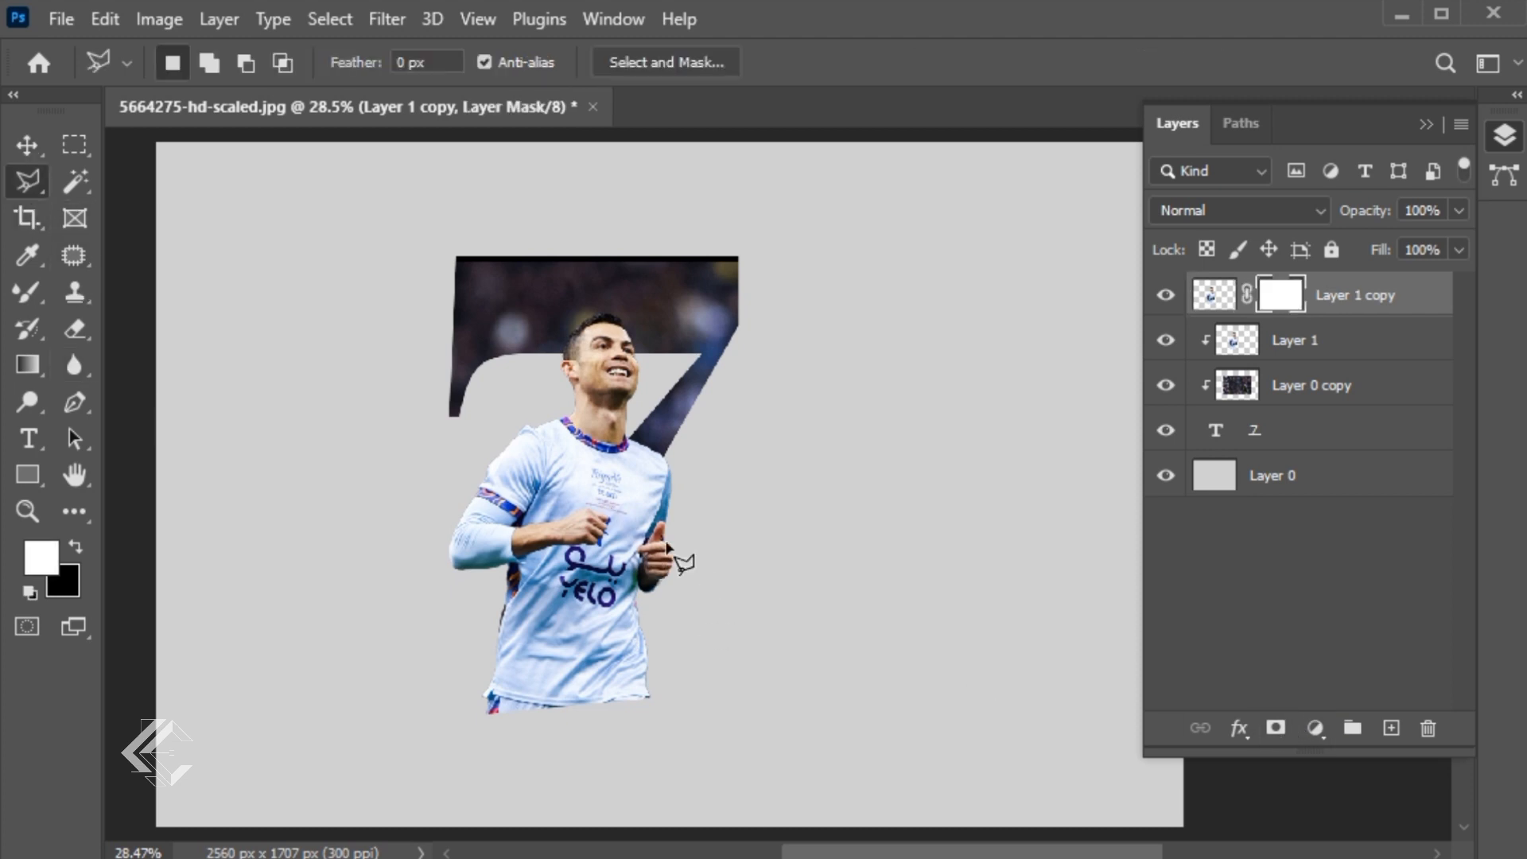
pyautogui.click(669, 425)
pyautogui.click(503, 617)
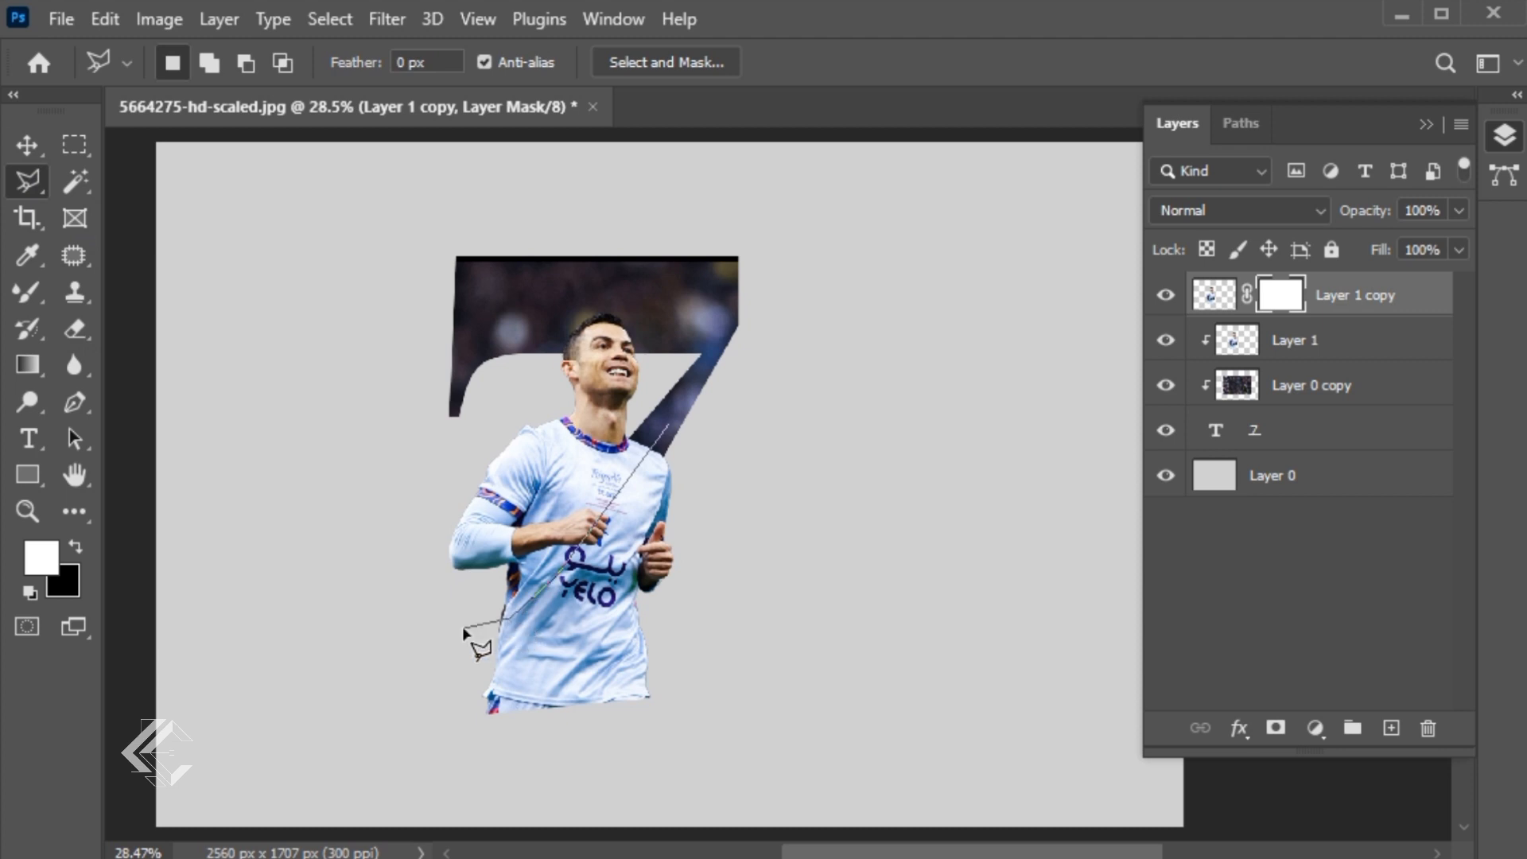
pyautogui.click(462, 626)
pyautogui.click(443, 730)
pyautogui.click(653, 743)
pyautogui.click(777, 581)
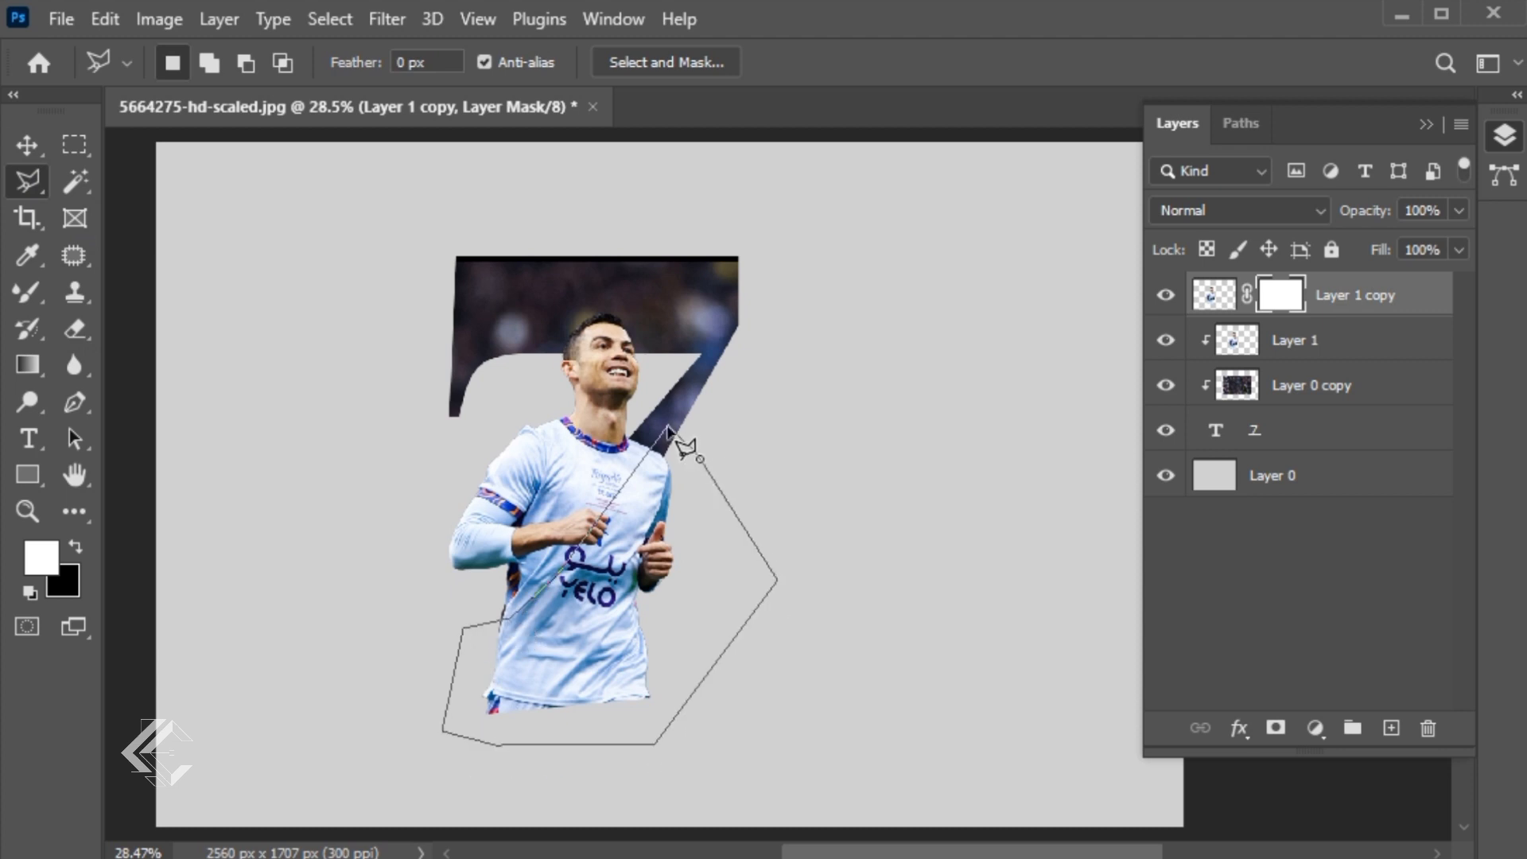
pyautogui.click(668, 425)
pyautogui.hotkey('ctrl', 'BackSpace')
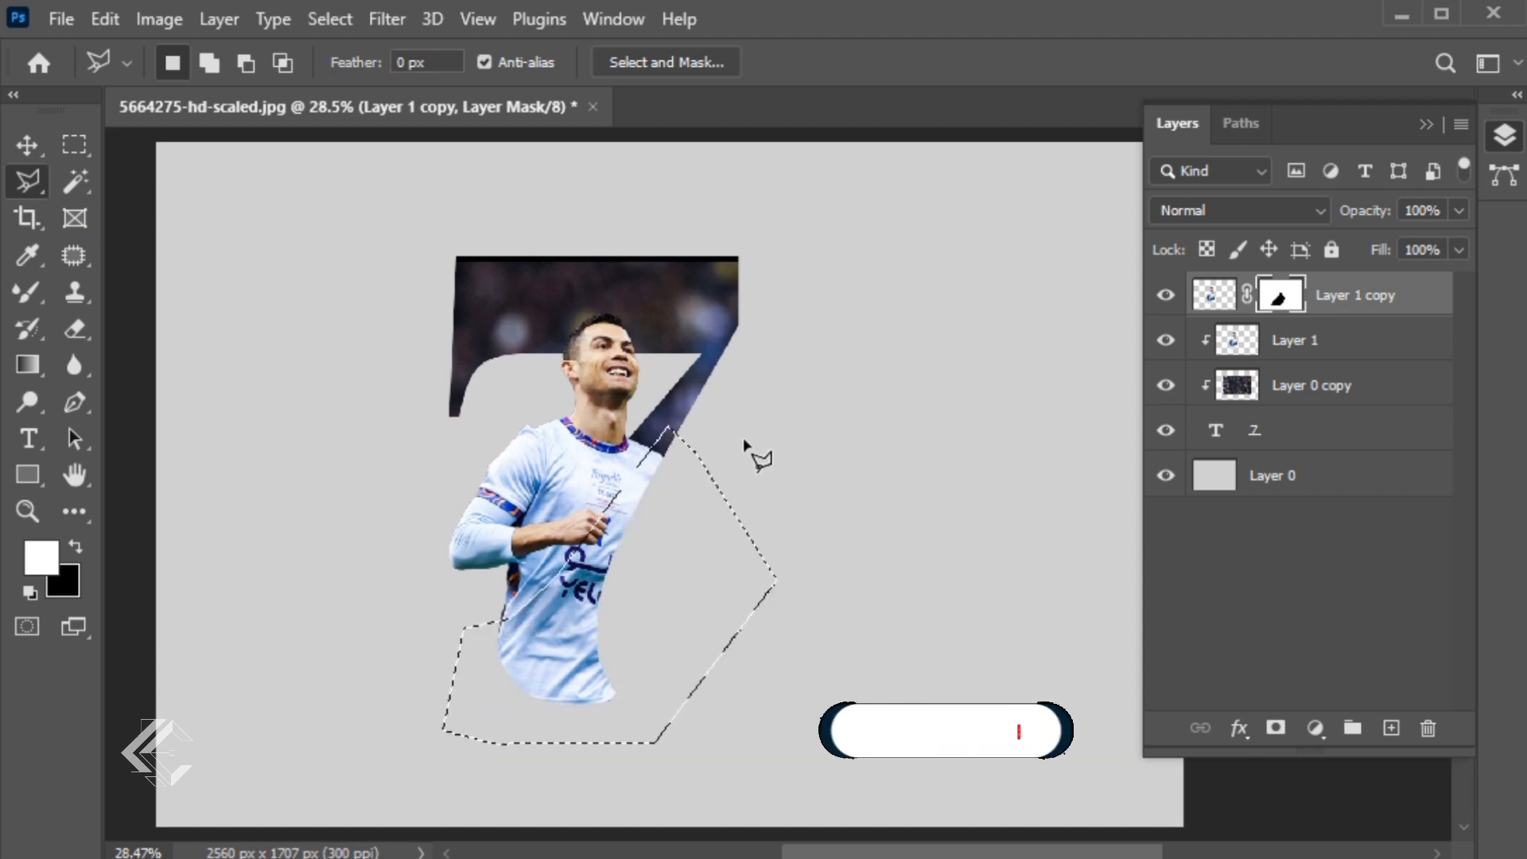
pyautogui.hotkey('ctrl', 'd')
pyautogui.press('v')
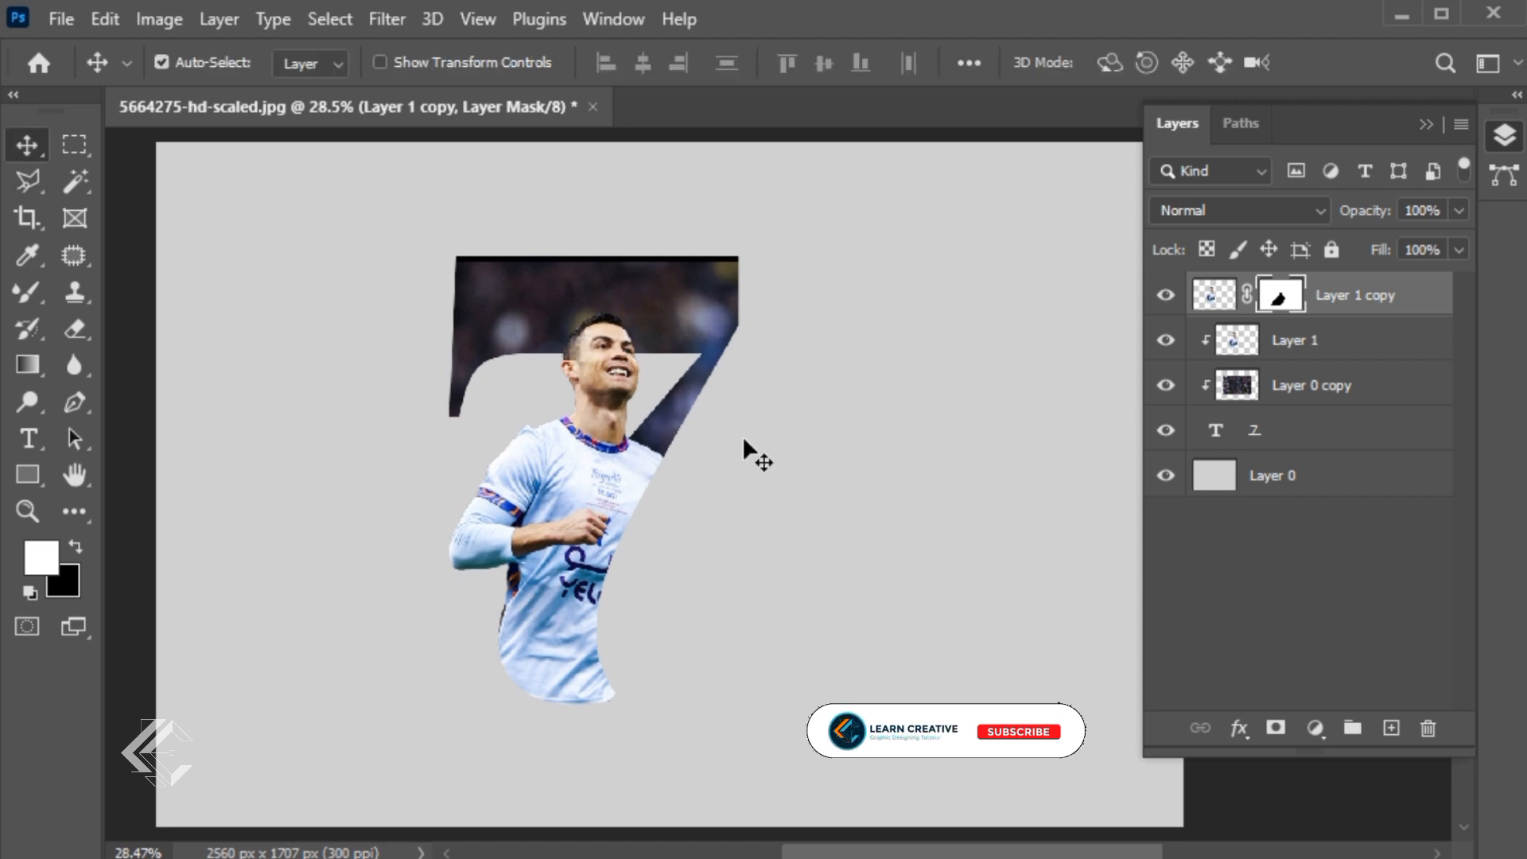
# Step: Select the "7" and the three layers above it and move them together rightward to the middle of the canvas
pyautogui.click(1350, 386)
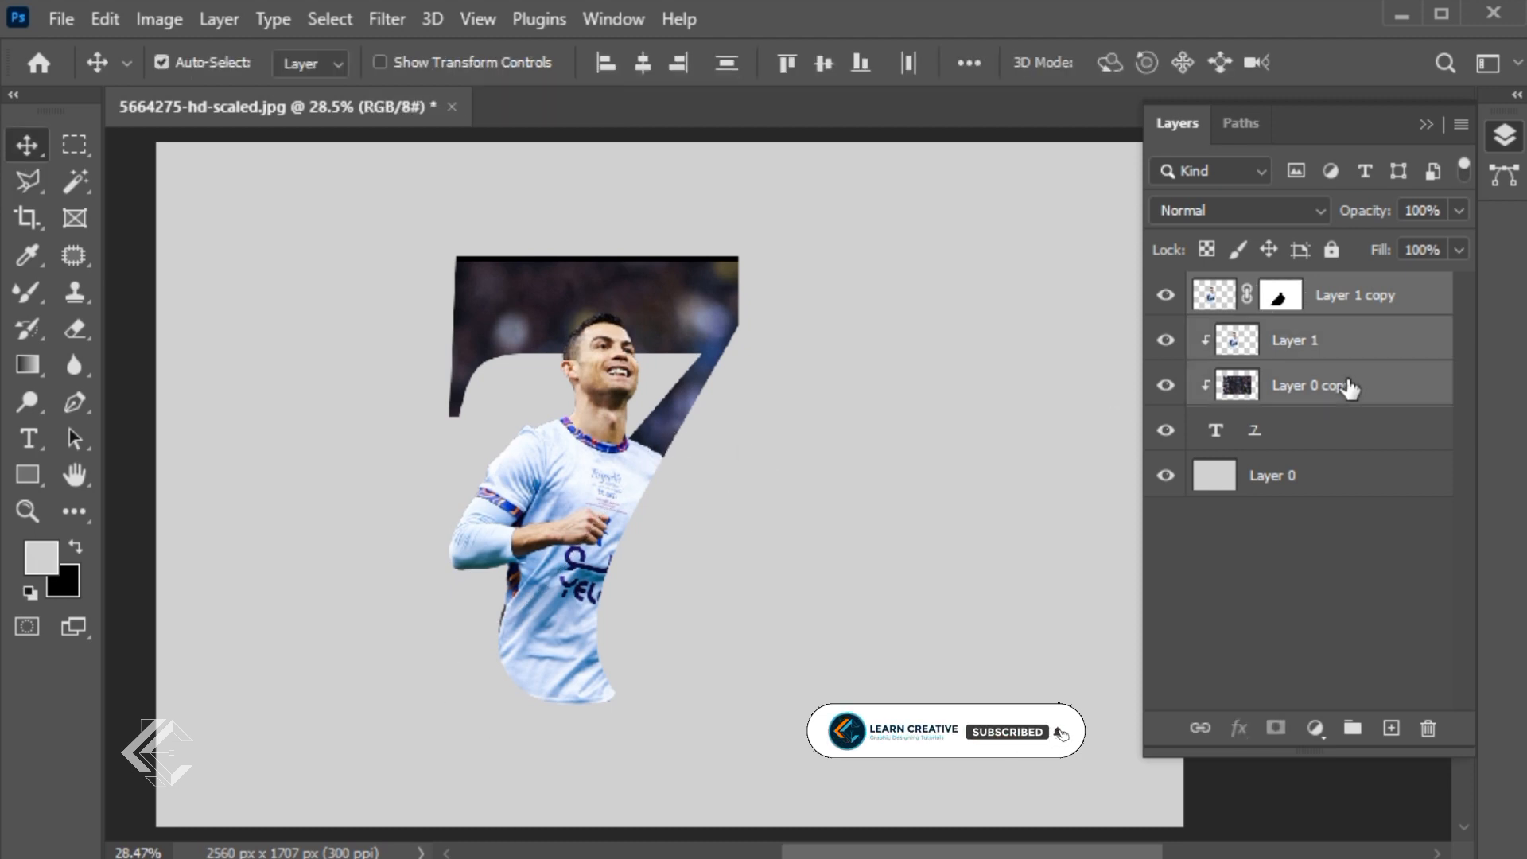
pyautogui.press('ctrl')
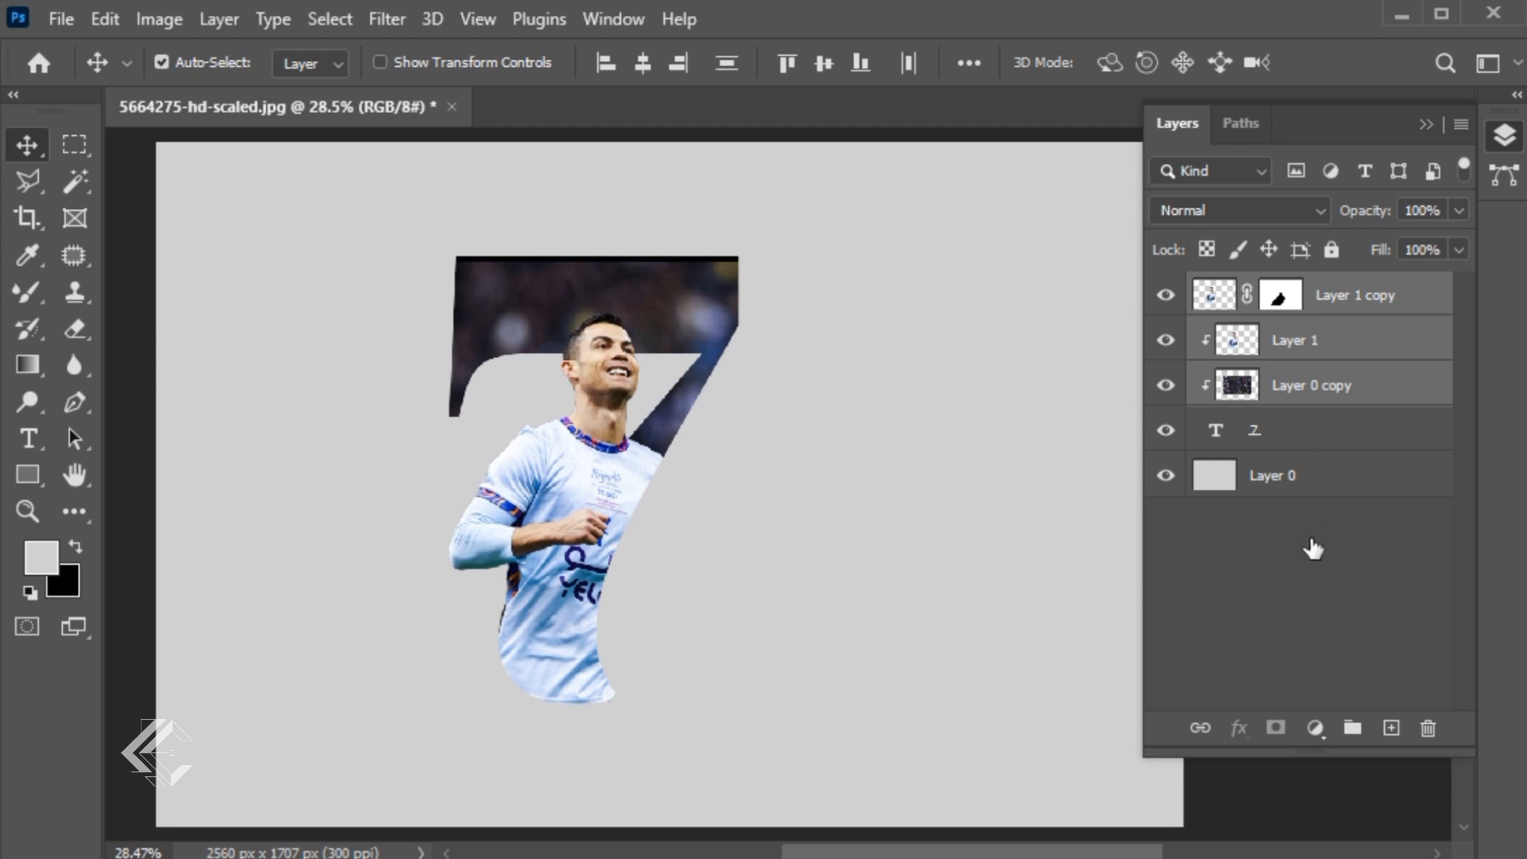
pyautogui.click(1326, 431)
pyautogui.keyDown('ctrl'); pyautogui.click(1327, 431); pyautogui.keyUp('ctrl')
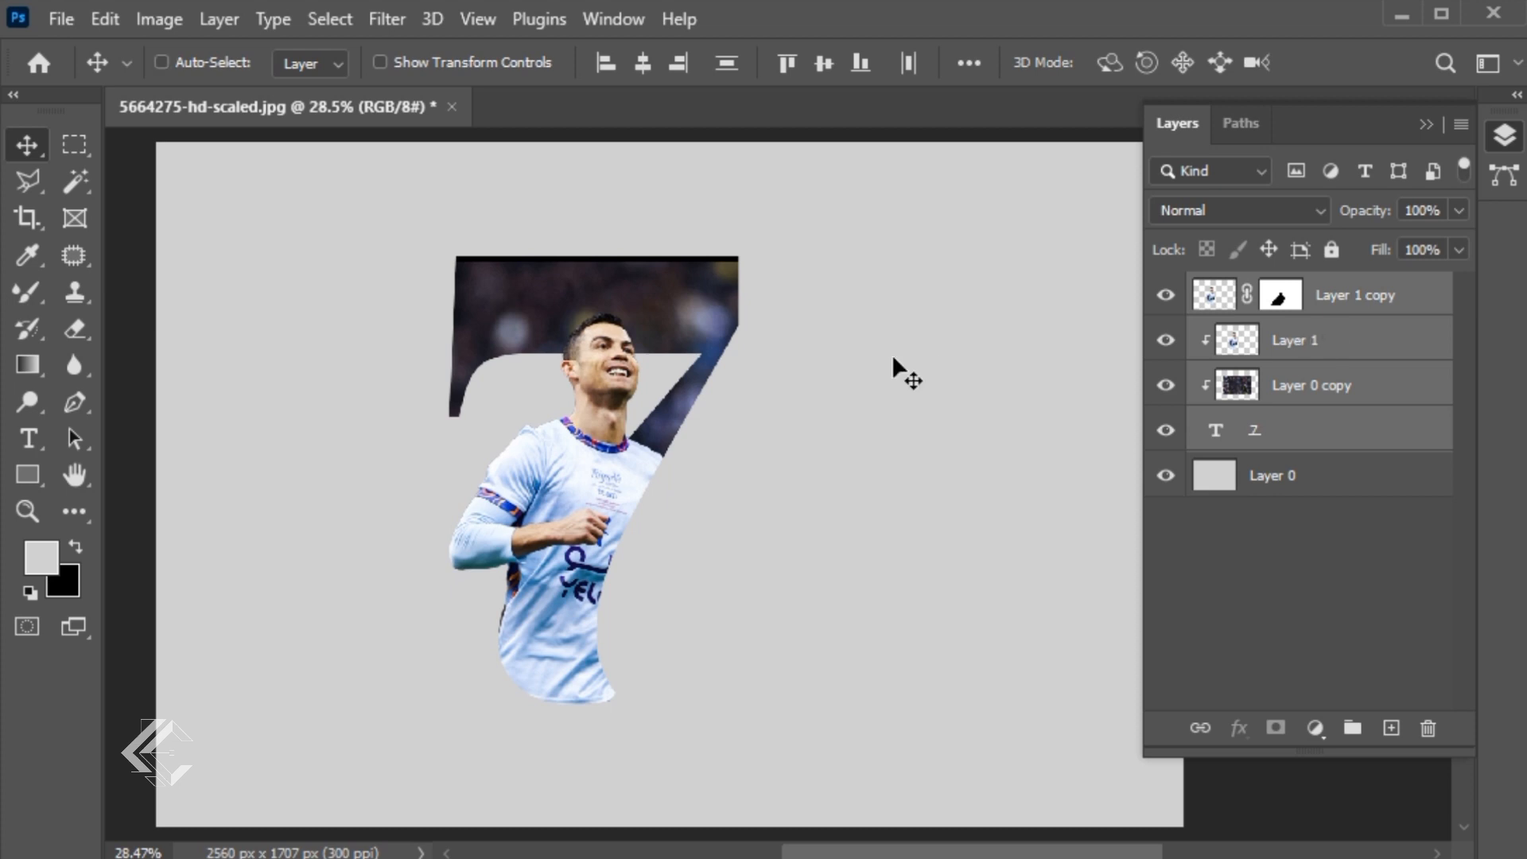
pyautogui.hotkey('ctrl', 't')
pyautogui.moveTo(672, 315); pyautogui.dragTo(729, 315)
pyautogui.press('Return')
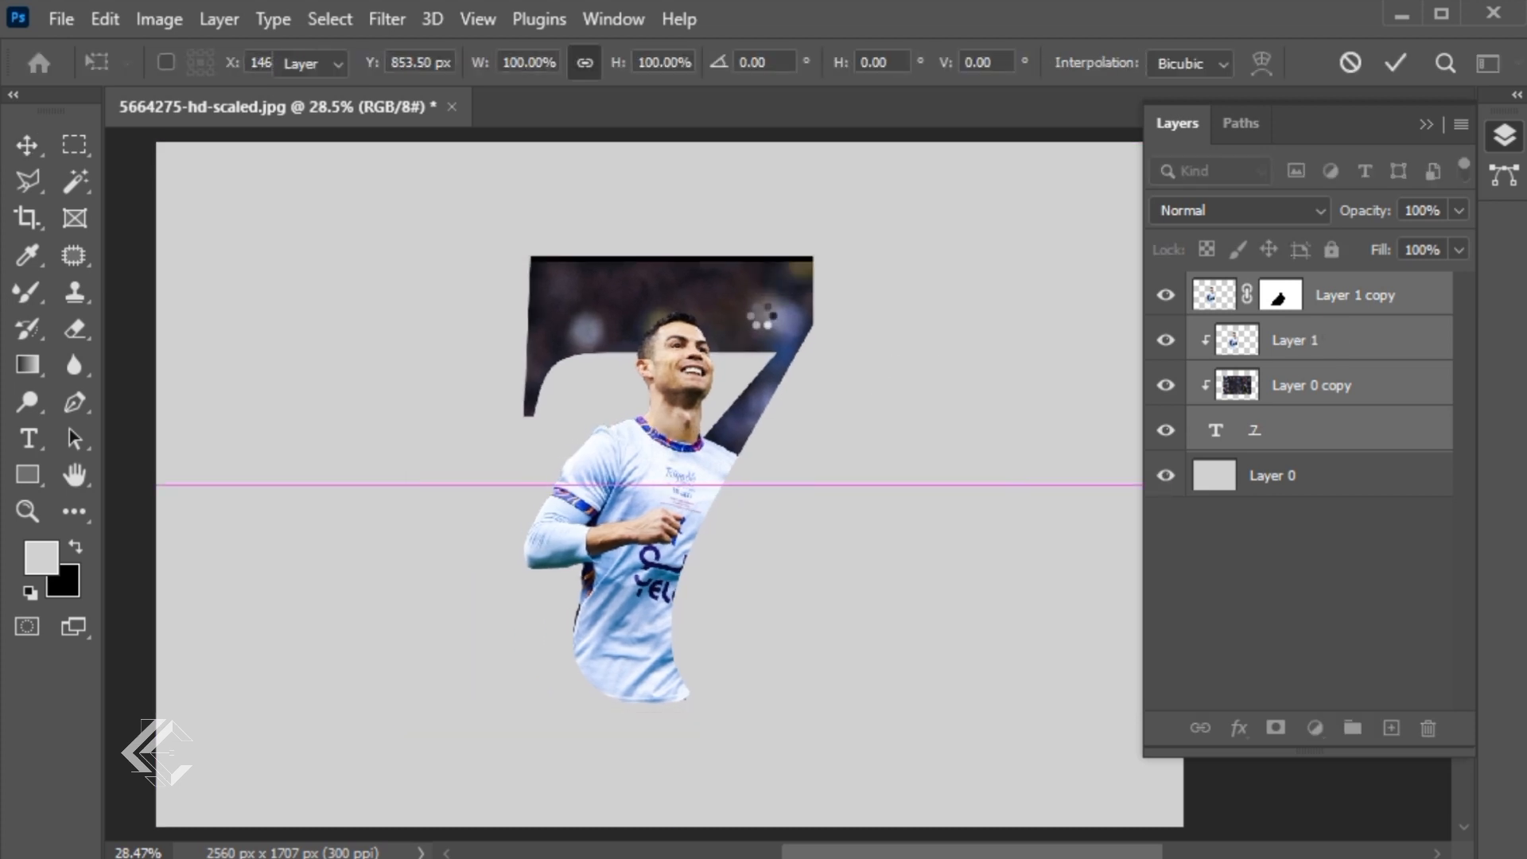
pyautogui.hotkey('ctrl', 'alt', 'a')
# Step: Add a light grey, centred 21 px Stroke layer style to the "7" text layer
pyautogui.click(1331, 441)
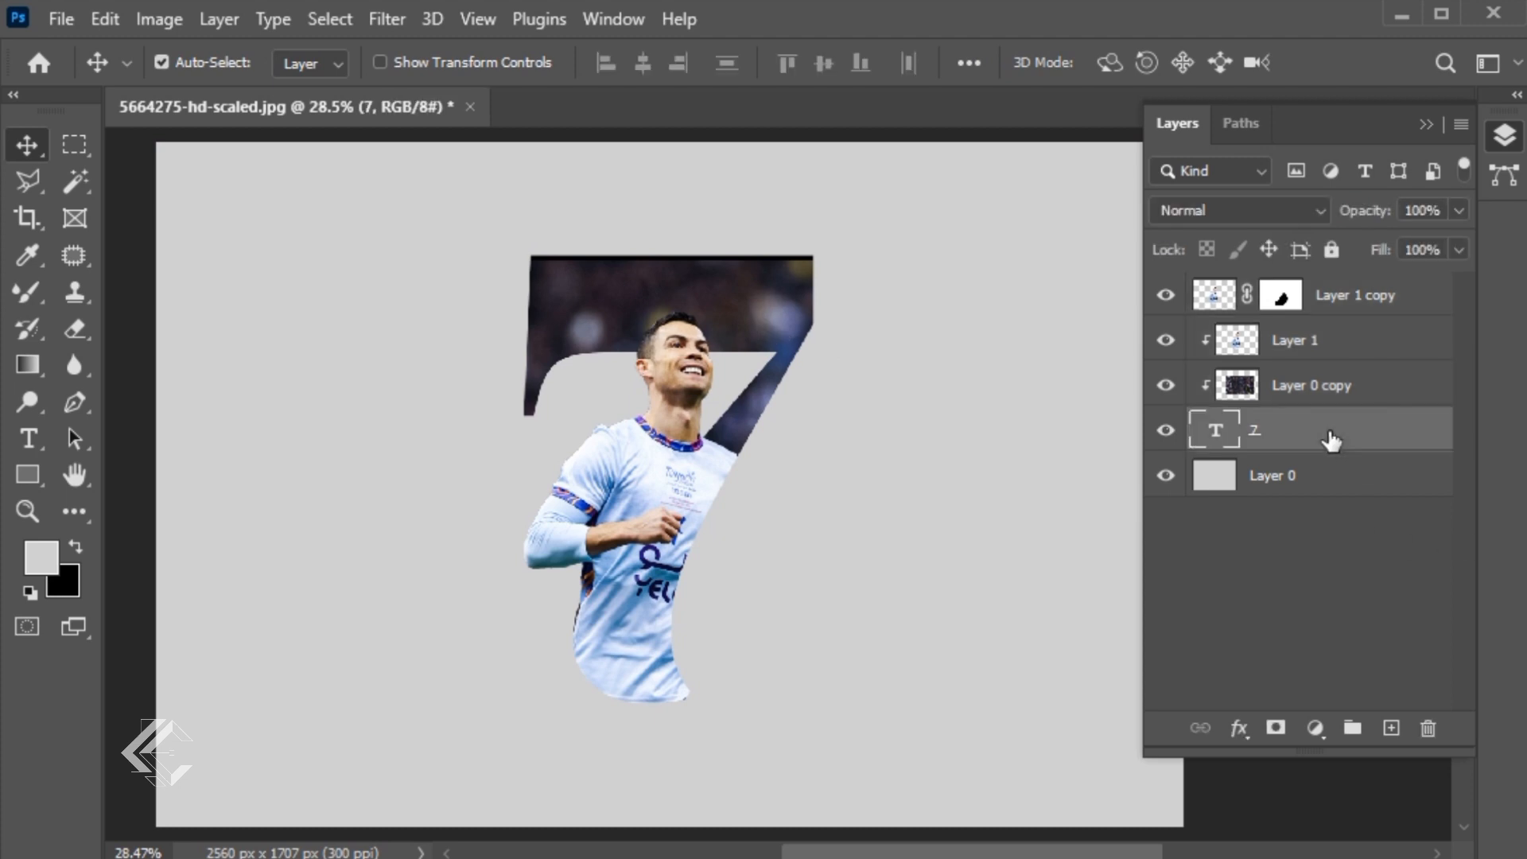
pyautogui.click(208, 21)
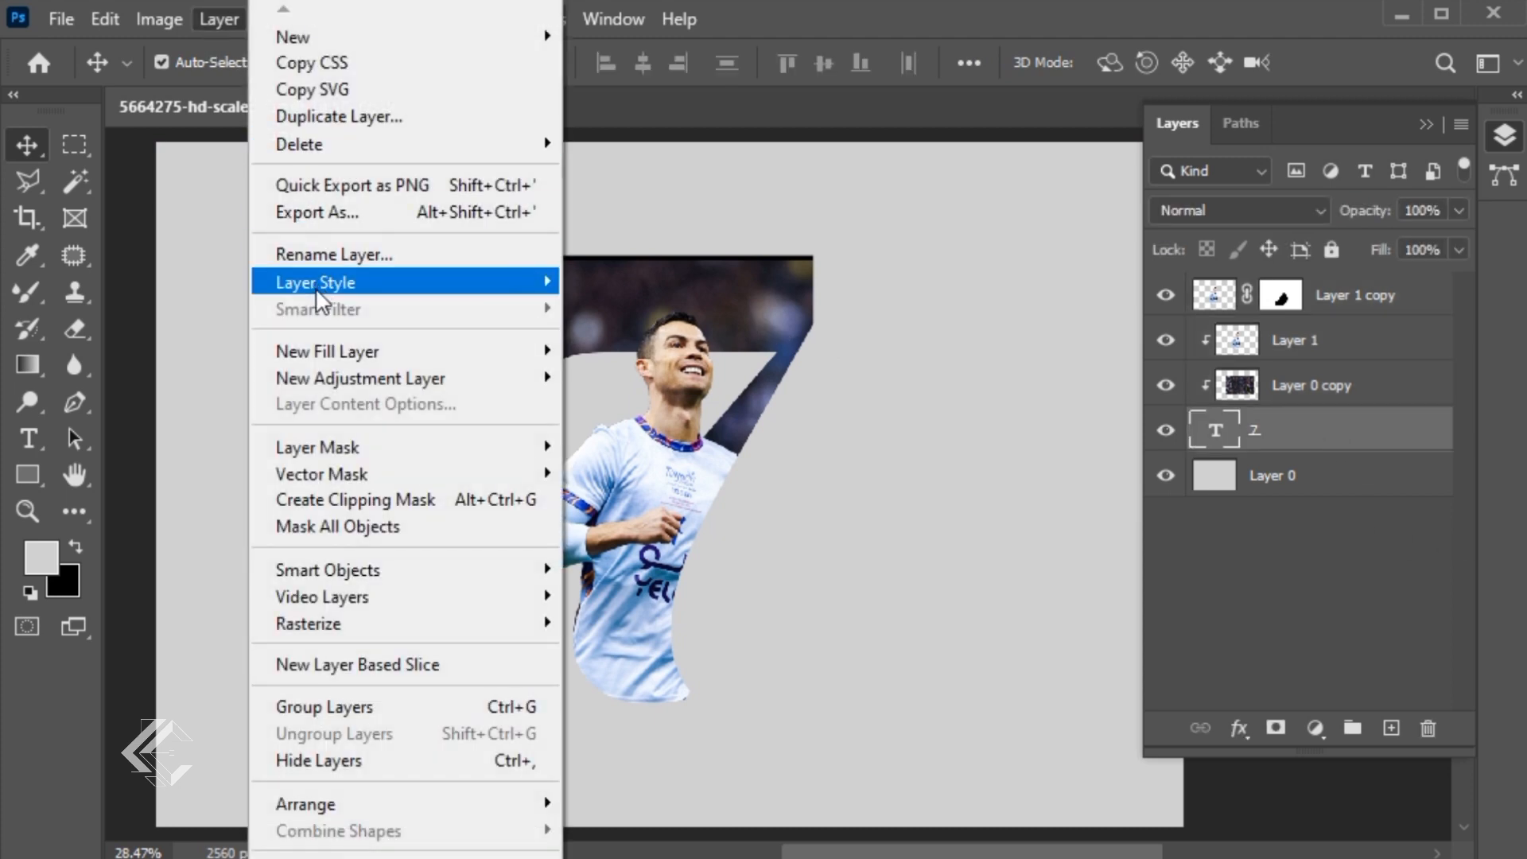
pyautogui.moveTo(324, 300)
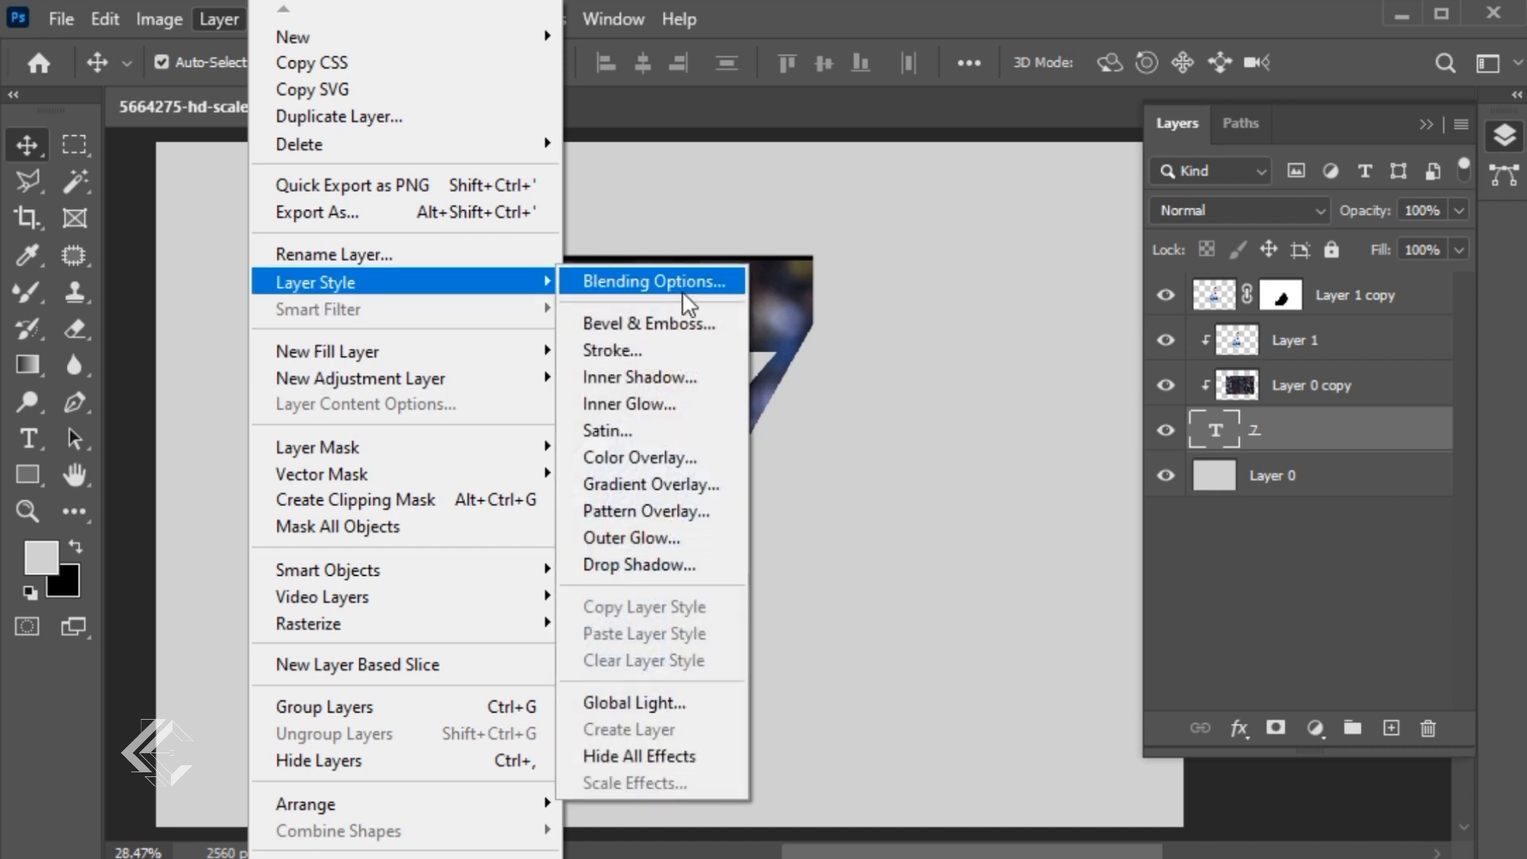
pyautogui.click(626, 350)
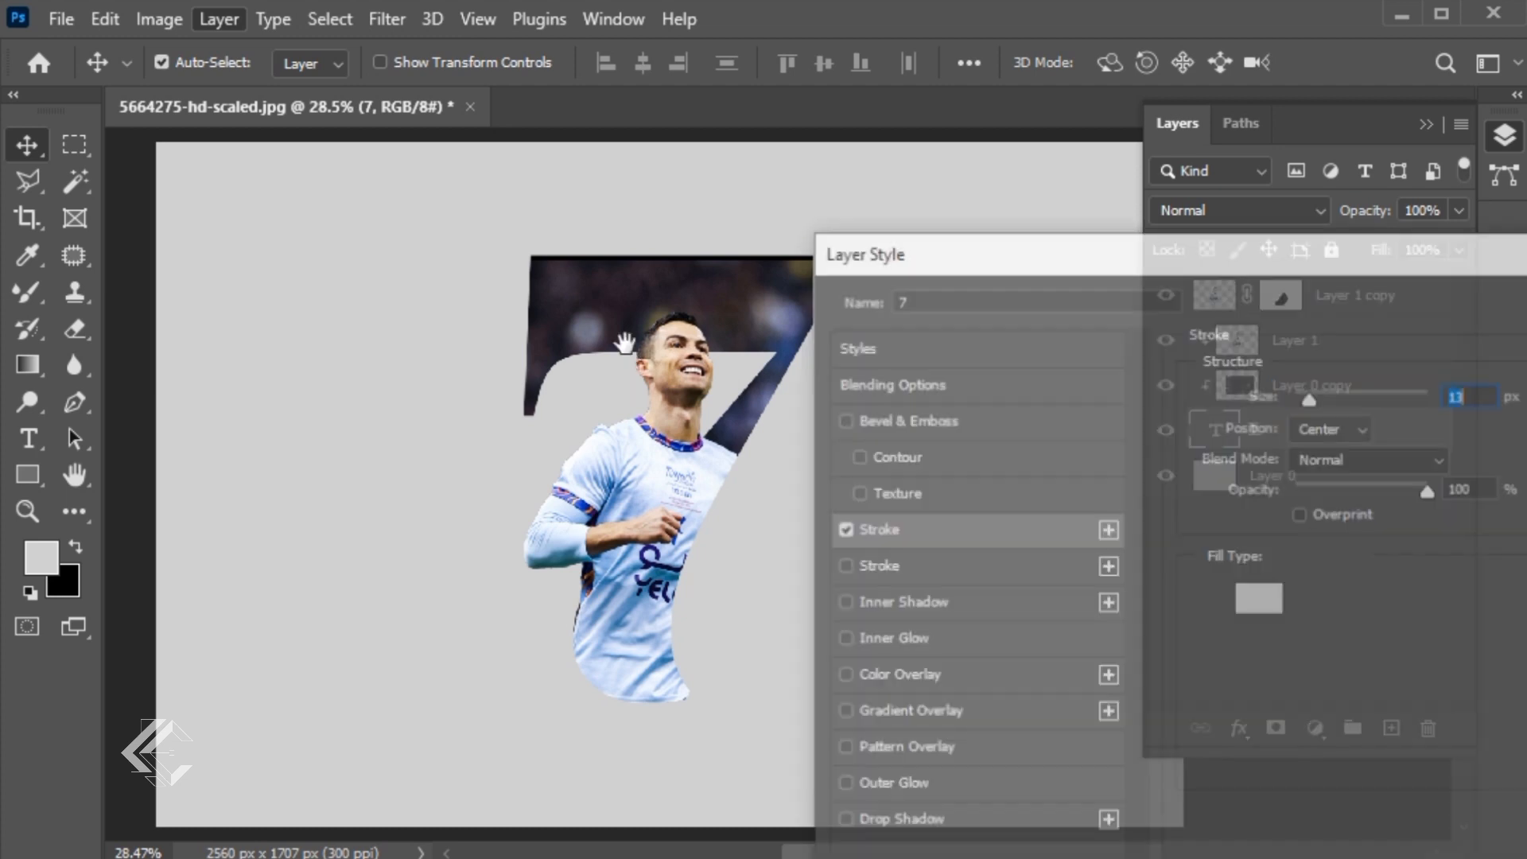
pyautogui.moveTo(921, 266); pyautogui.dragTo(498, 111)
pyautogui.moveTo(725, 121); pyautogui.dragTo(1110, 104)
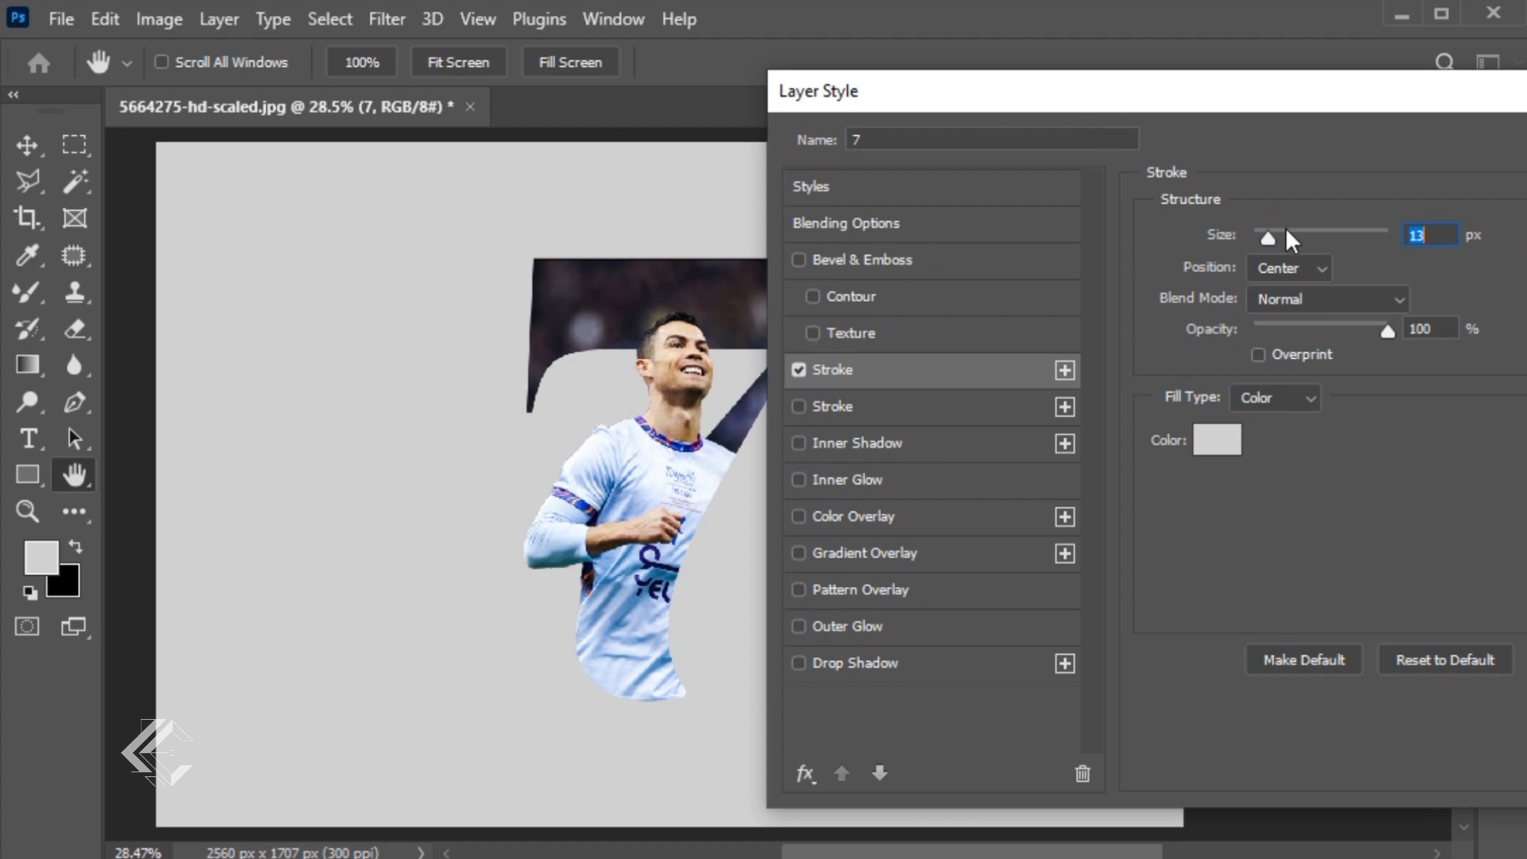
pyautogui.moveTo(1269, 237); pyautogui.dragTo(1274, 237)
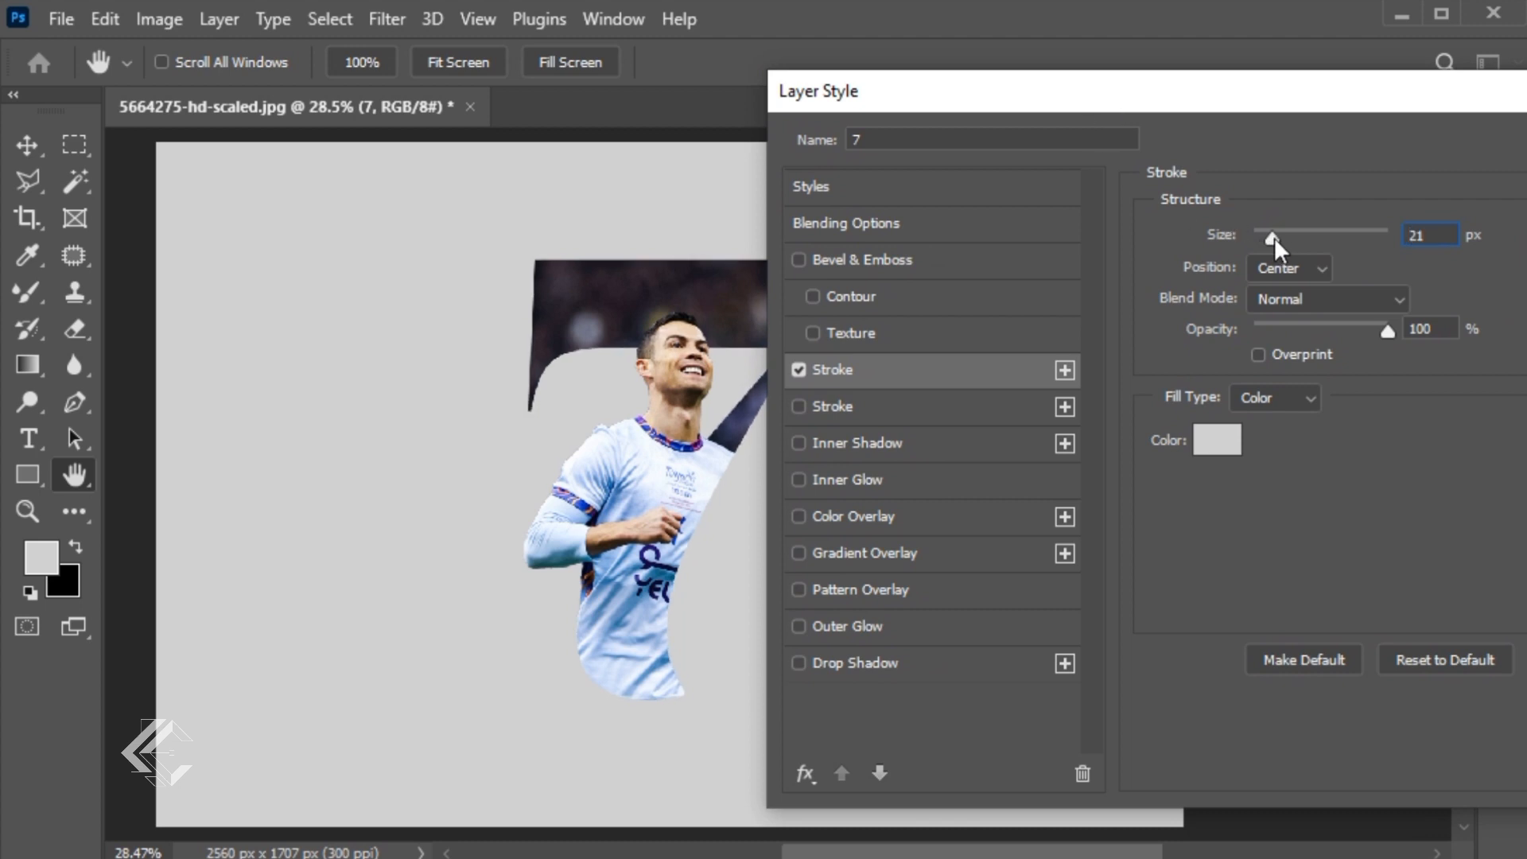
# Step: Add a Drop Shadow to the "7" and set the shadow's size to 9 px
pyautogui.click(847, 664)
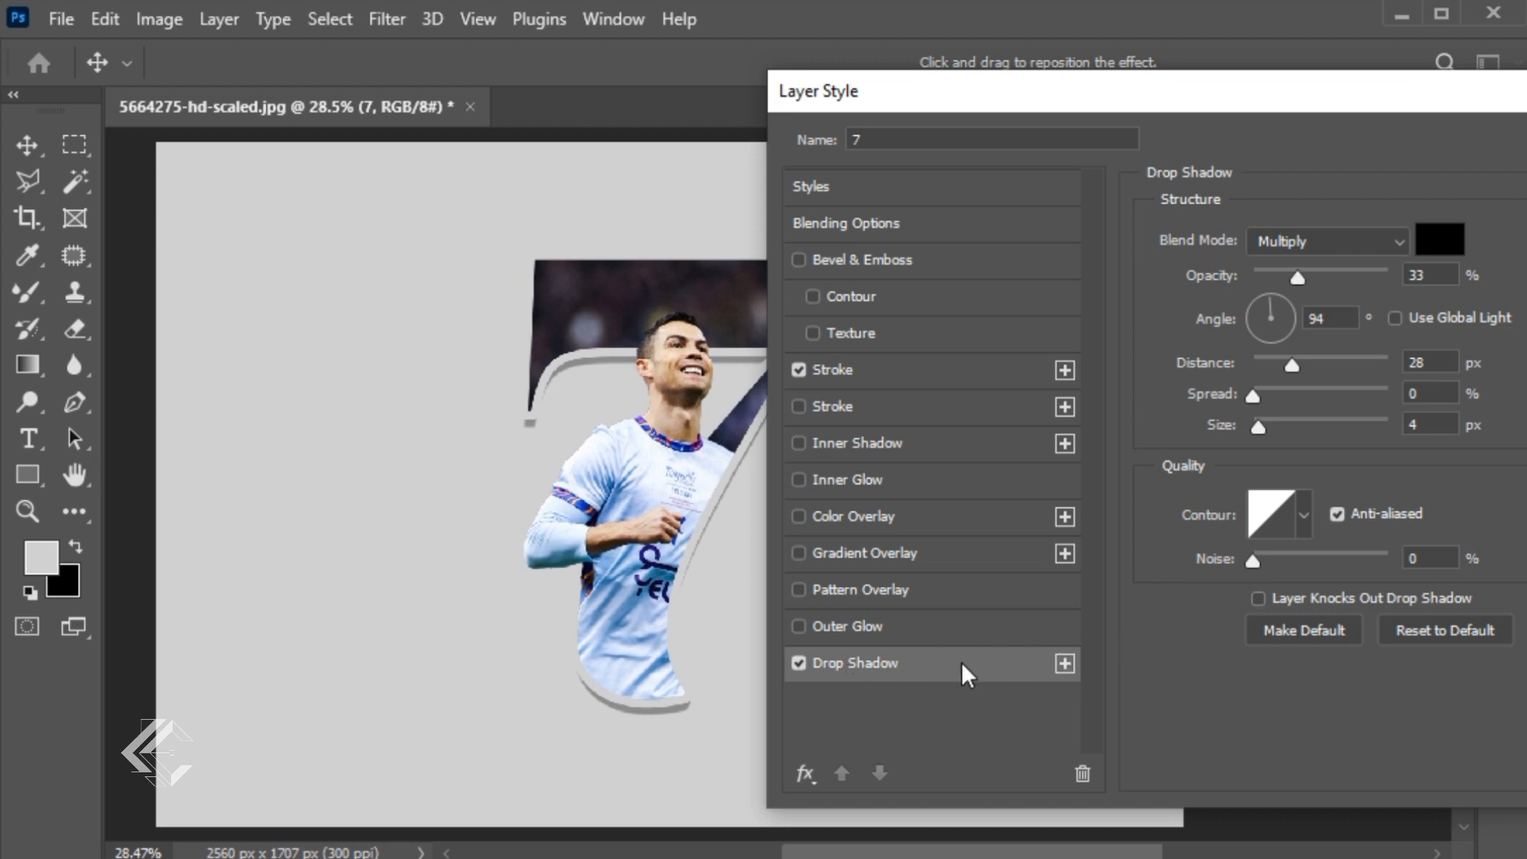
pyautogui.moveTo(1258, 425); pyautogui.dragTo(1270, 420)
pyautogui.moveTo(1230, 102); pyautogui.dragTo(1248, 97)
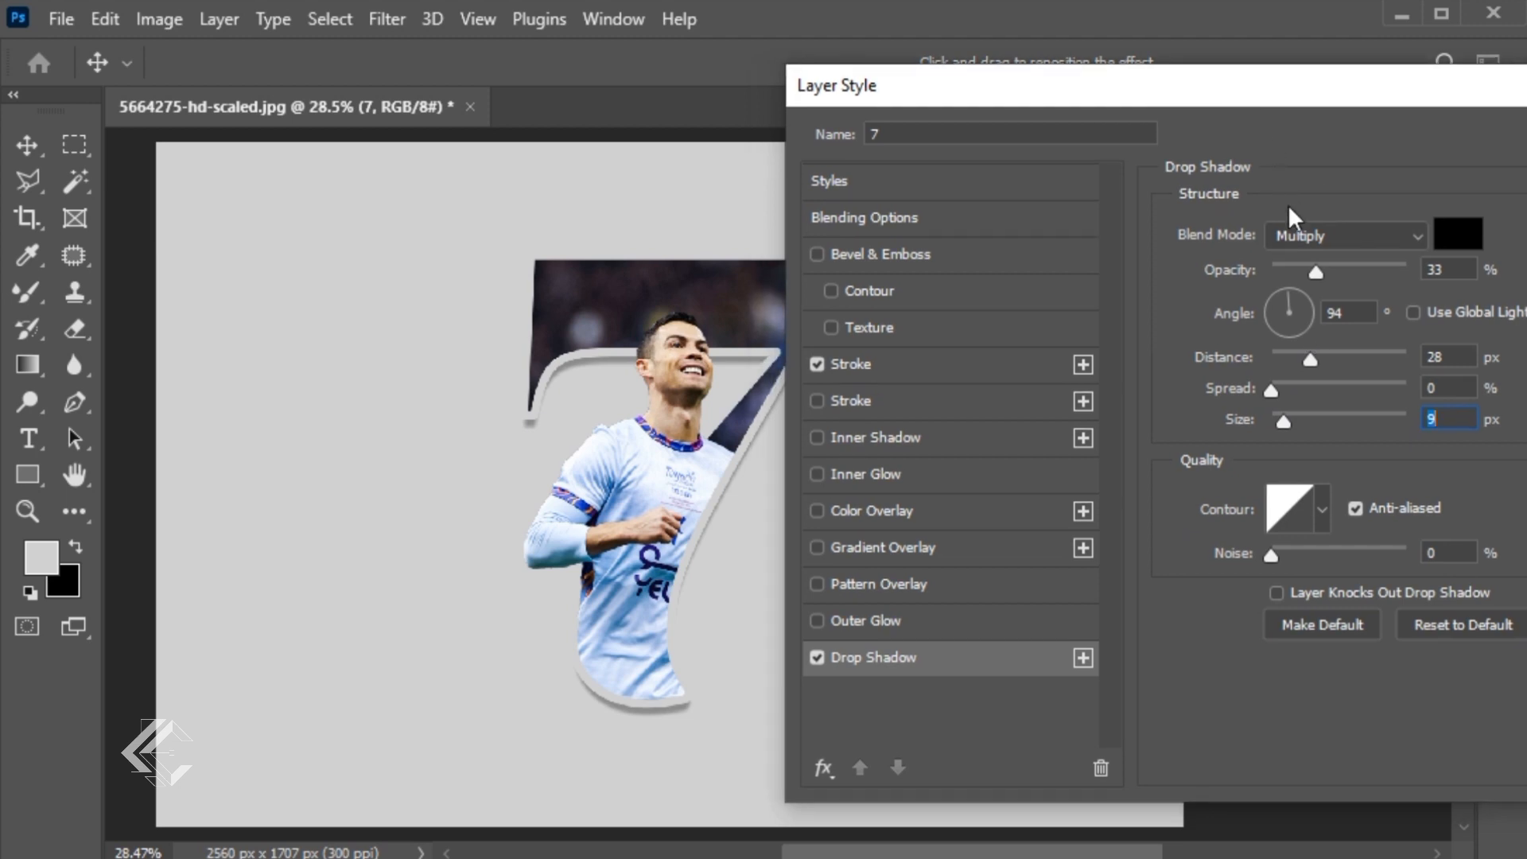
# Step: Reduce the stroke size on the "7" to 13 px and apply the layer styles
pyautogui.click(911, 368)
pyautogui.moveTo(1288, 234); pyautogui.dragTo(1290, 226)
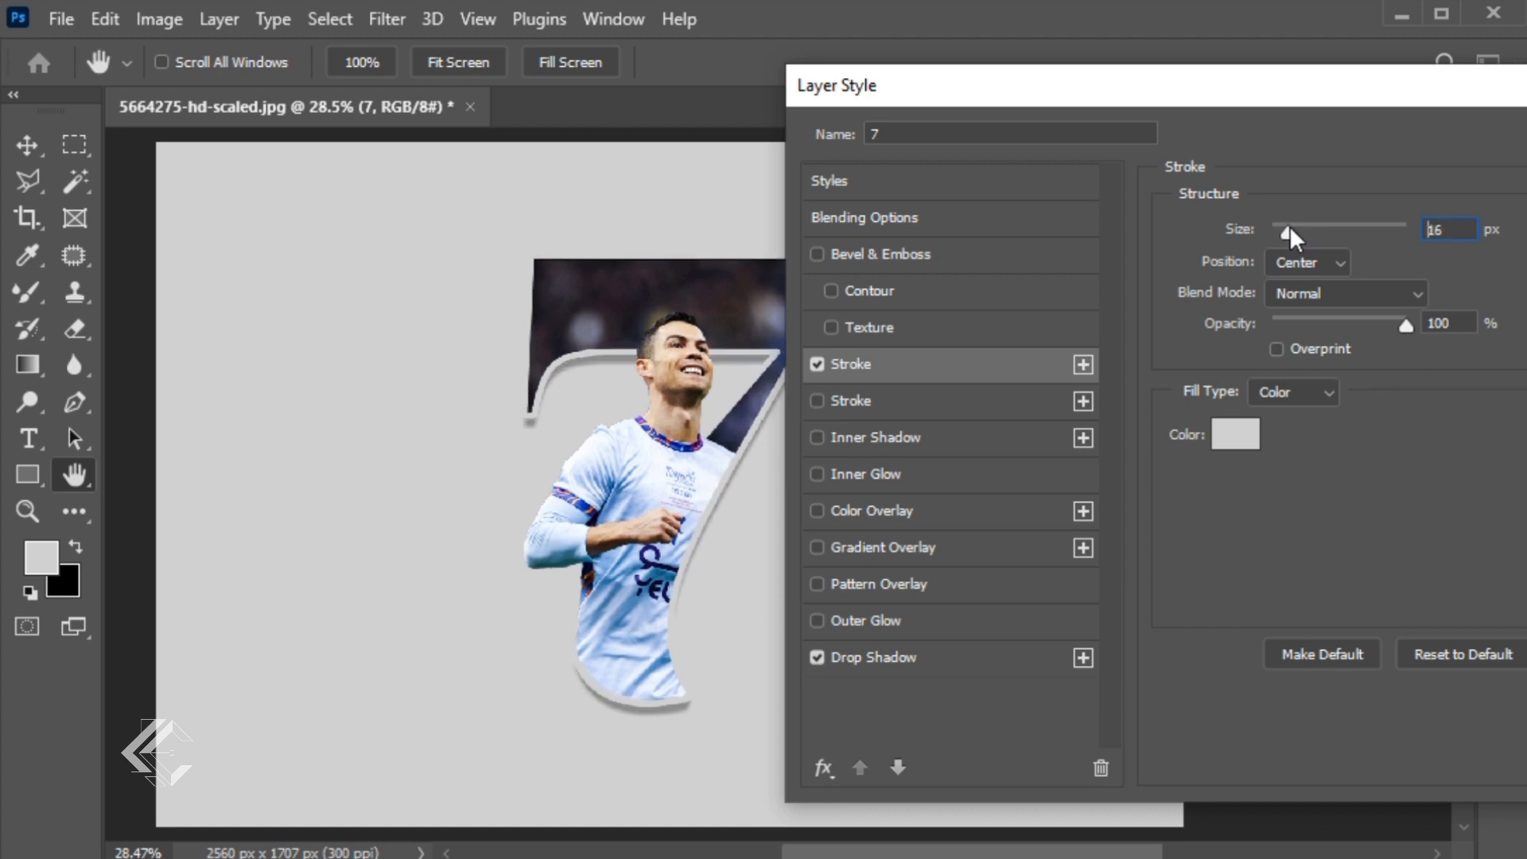
pyautogui.moveTo(1242, 93); pyautogui.dragTo(1198, 93)
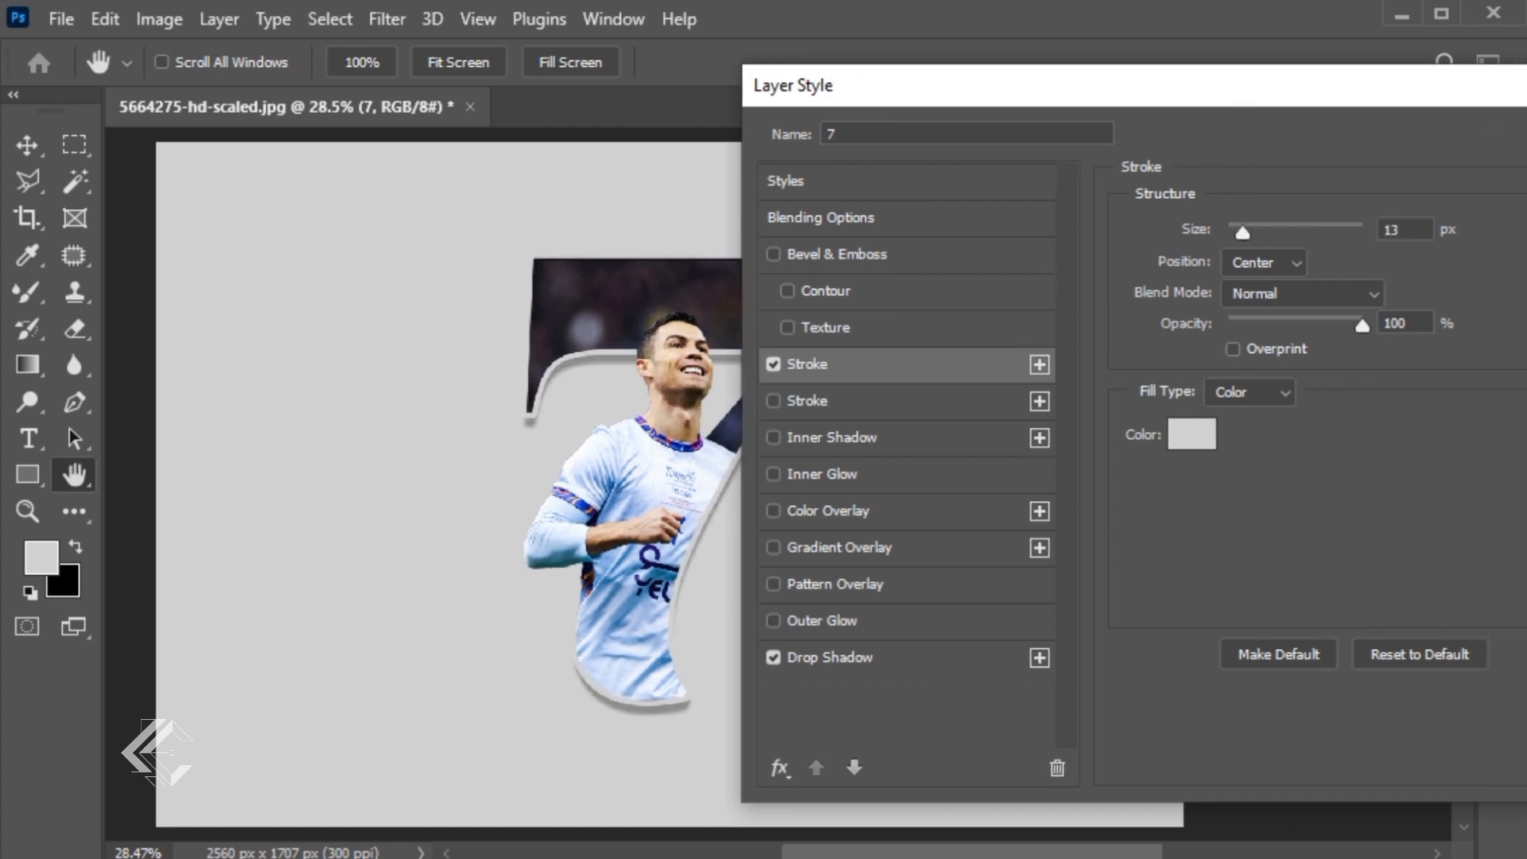
pyautogui.press('Return')
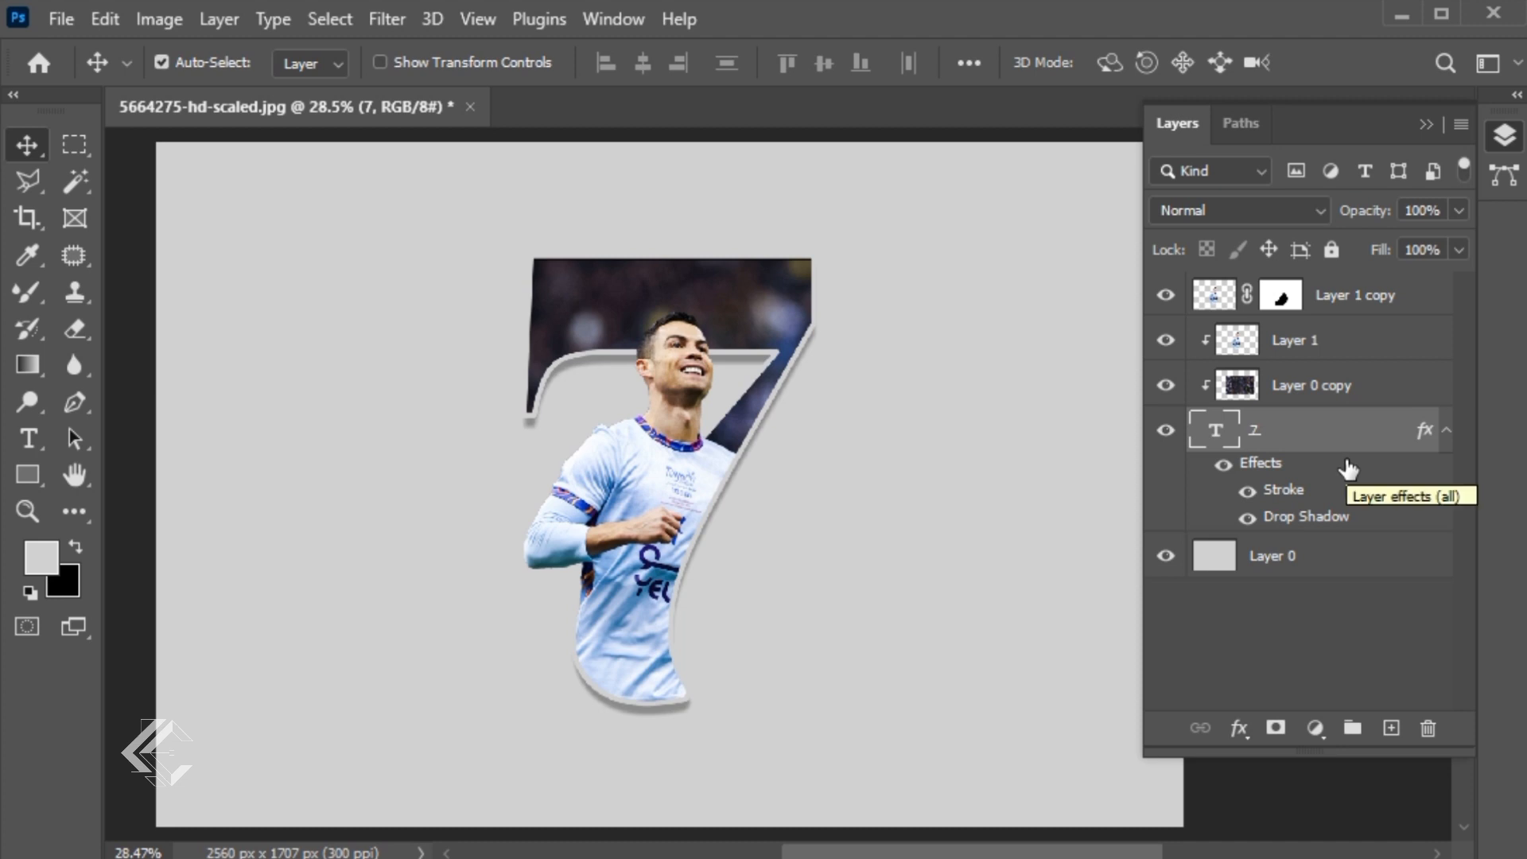
# Step: Add an Inner Shadow layer style to the "7" text layer, with its size set to 32 px
pyautogui.click(213, 17)
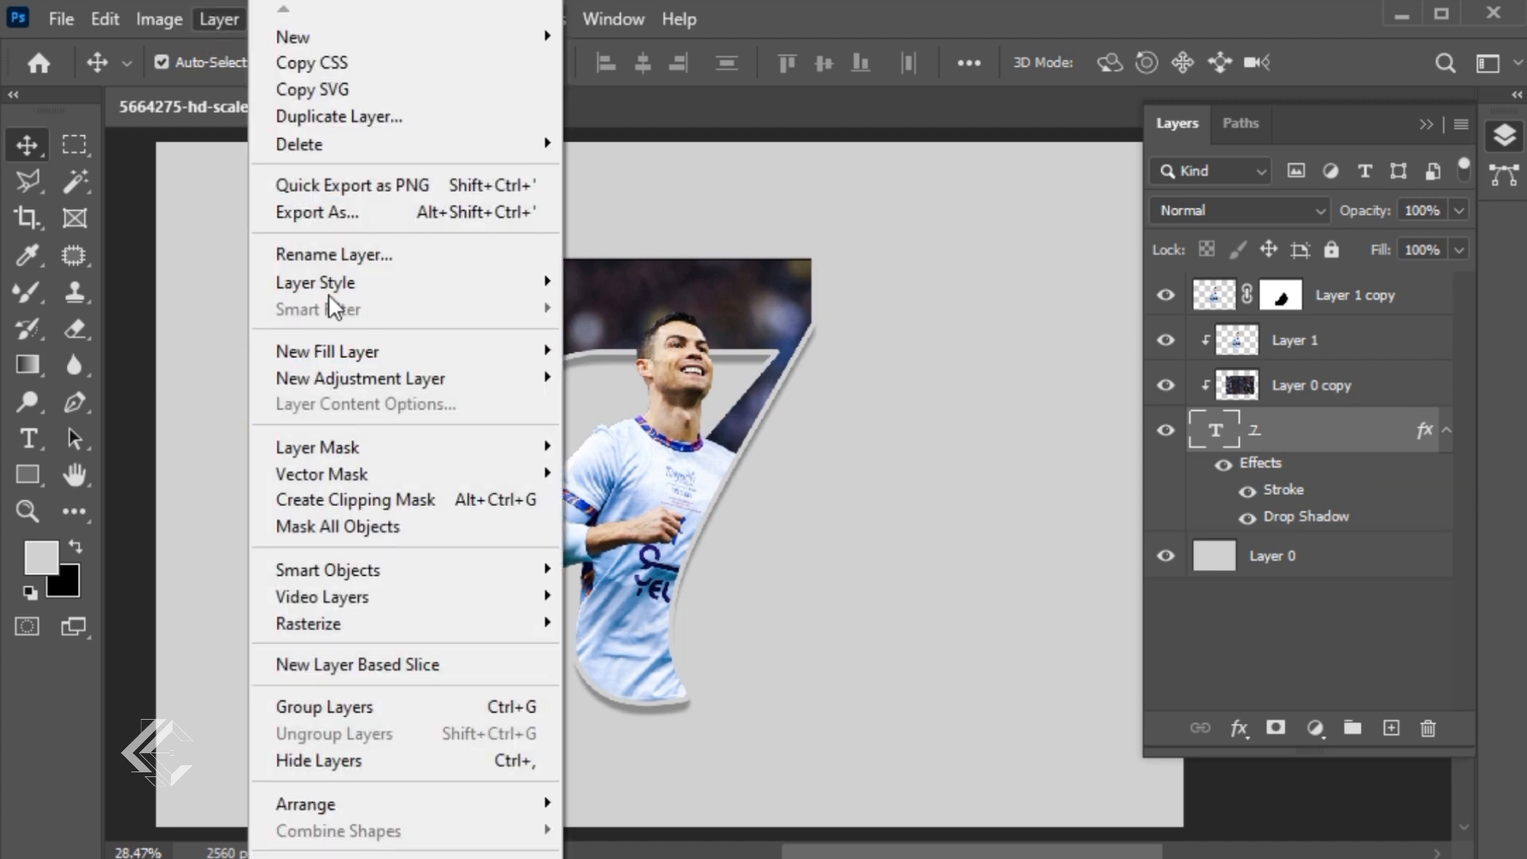
pyautogui.moveTo(329, 284)
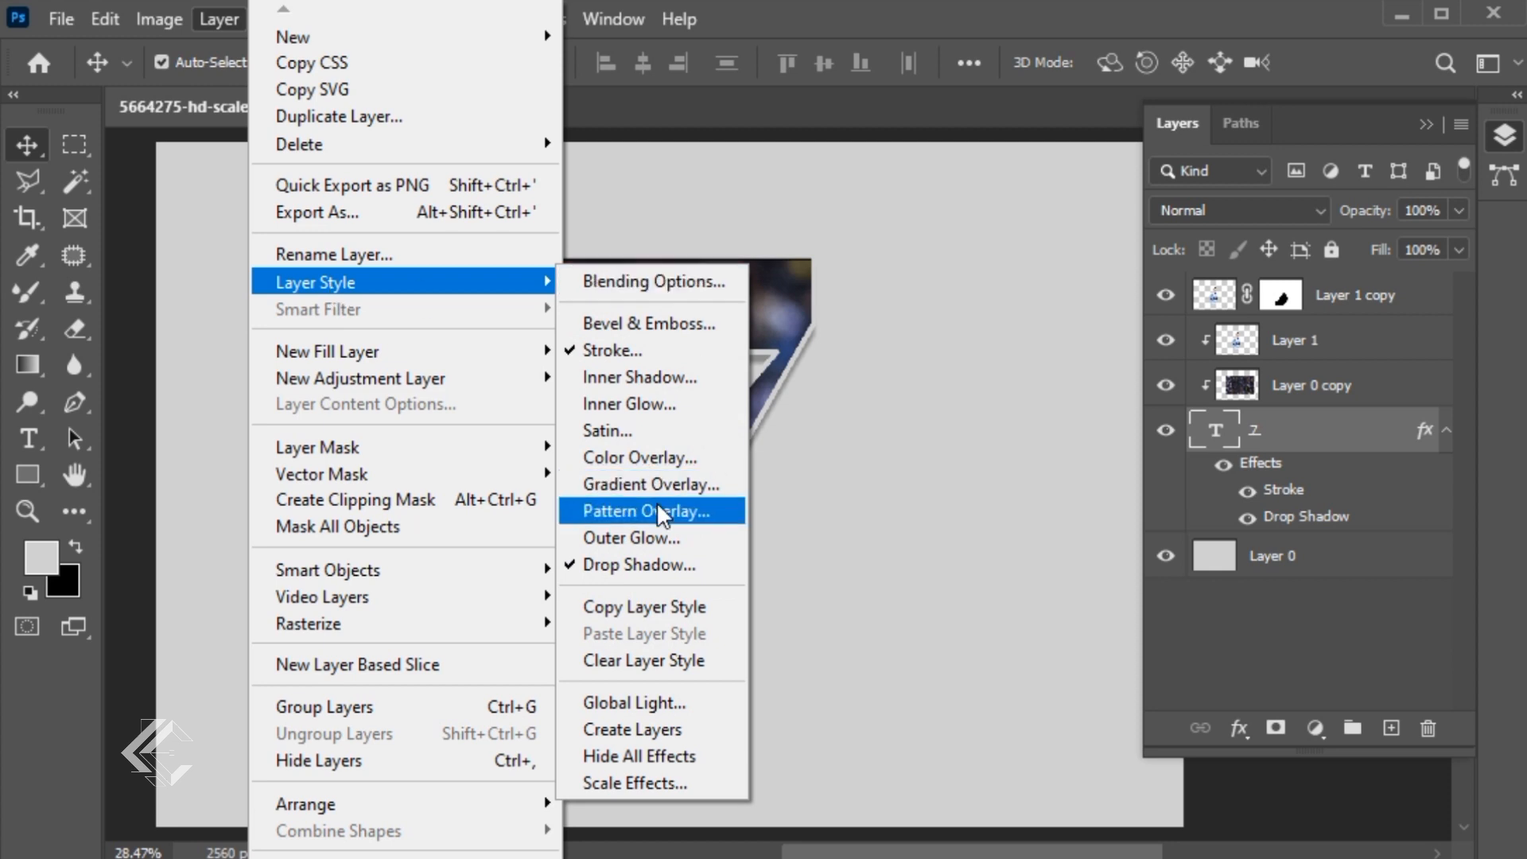
pyautogui.click(628, 565)
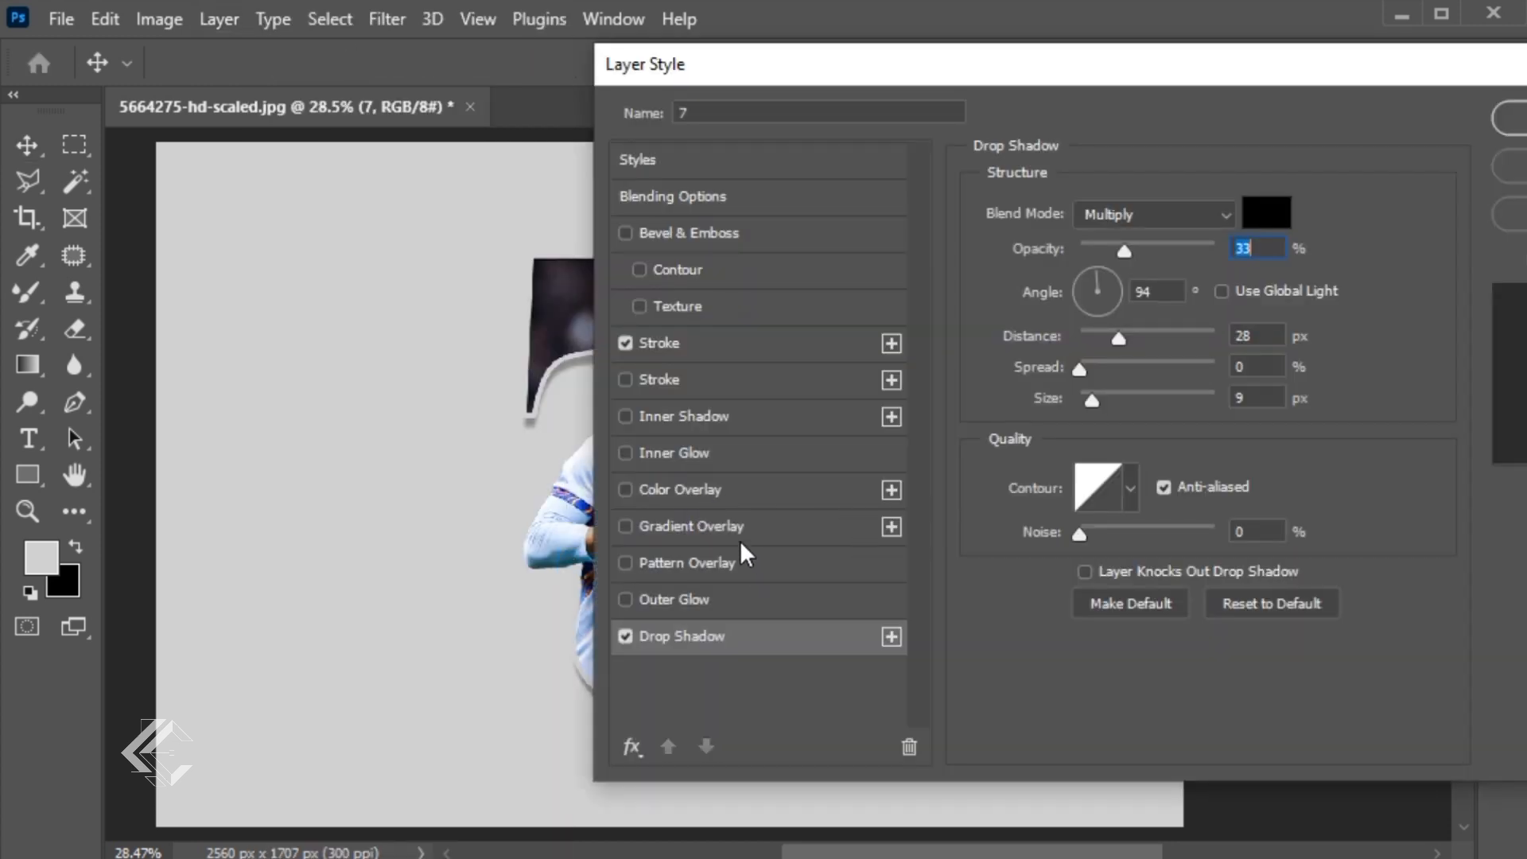
pyautogui.click(687, 415)
pyautogui.moveTo(845, 75); pyautogui.dragTo(1106, 61)
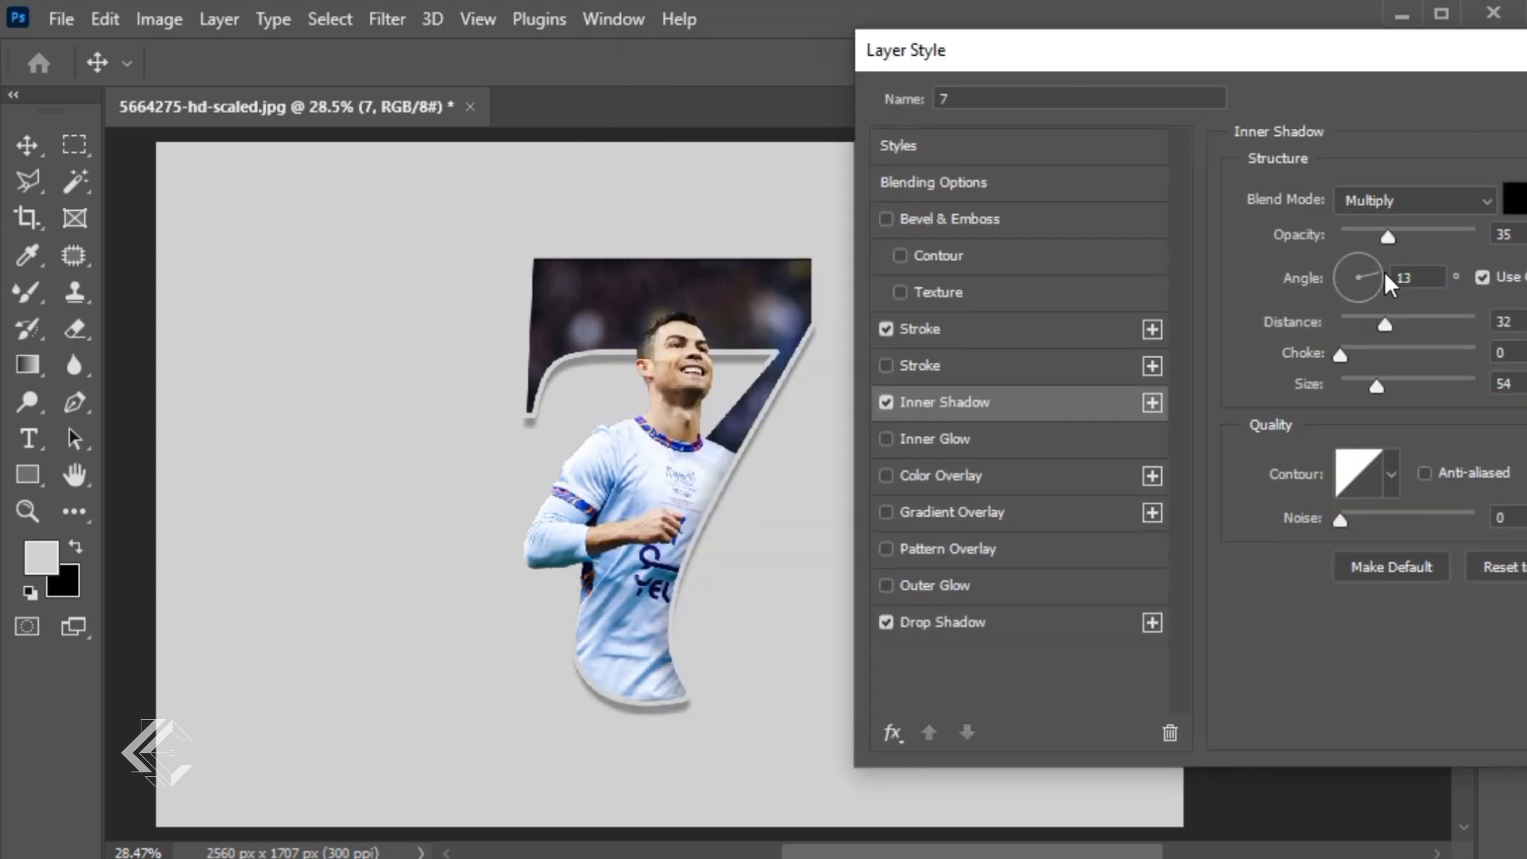
pyautogui.moveTo(1376, 382); pyautogui.dragTo(1367, 378)
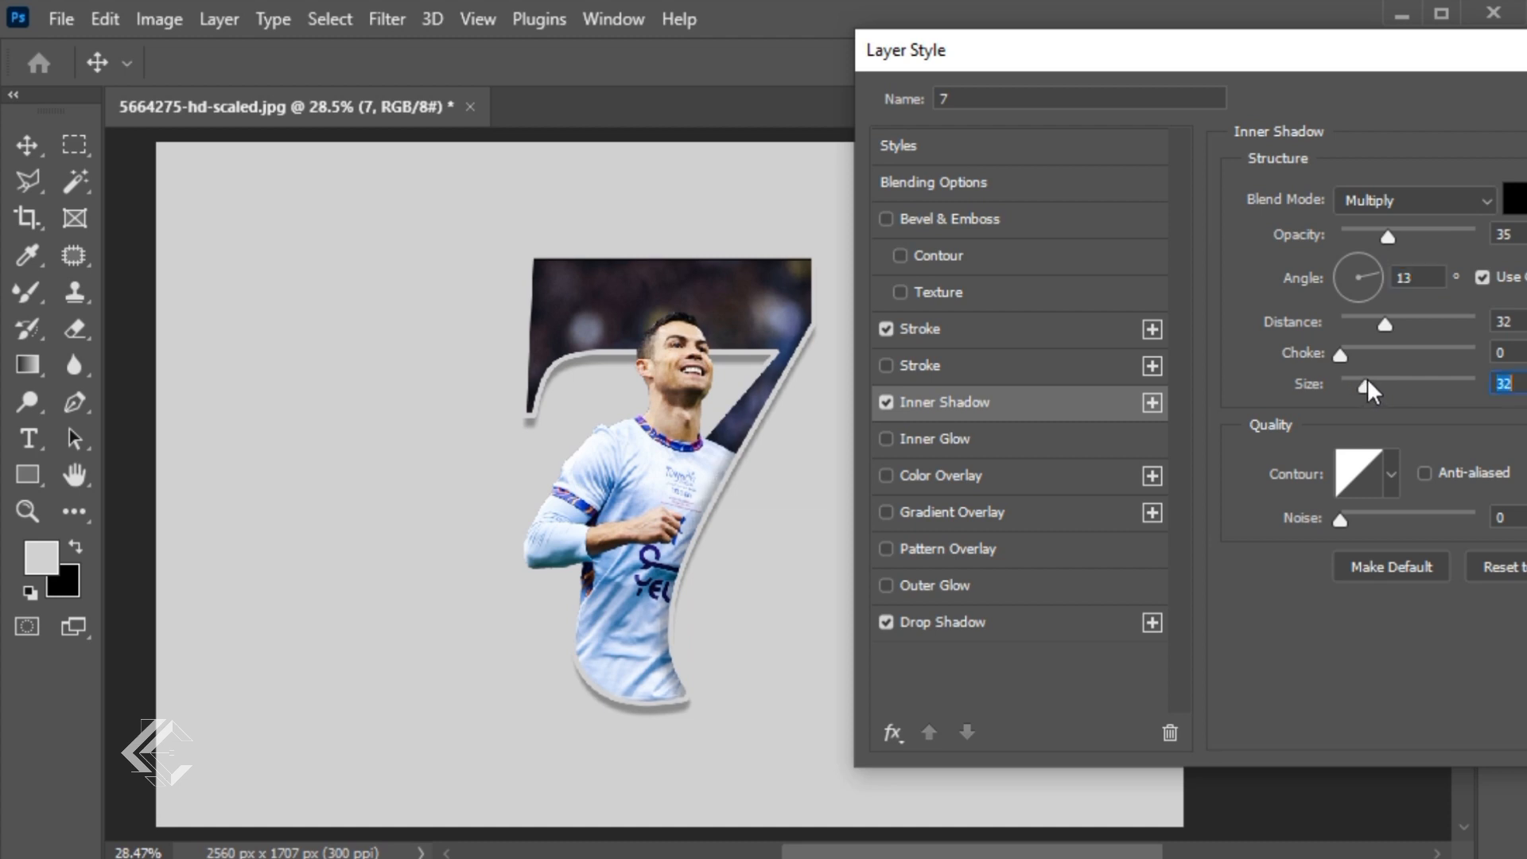
pyautogui.moveTo(1356, 51); pyautogui.dragTo(1029, 83)
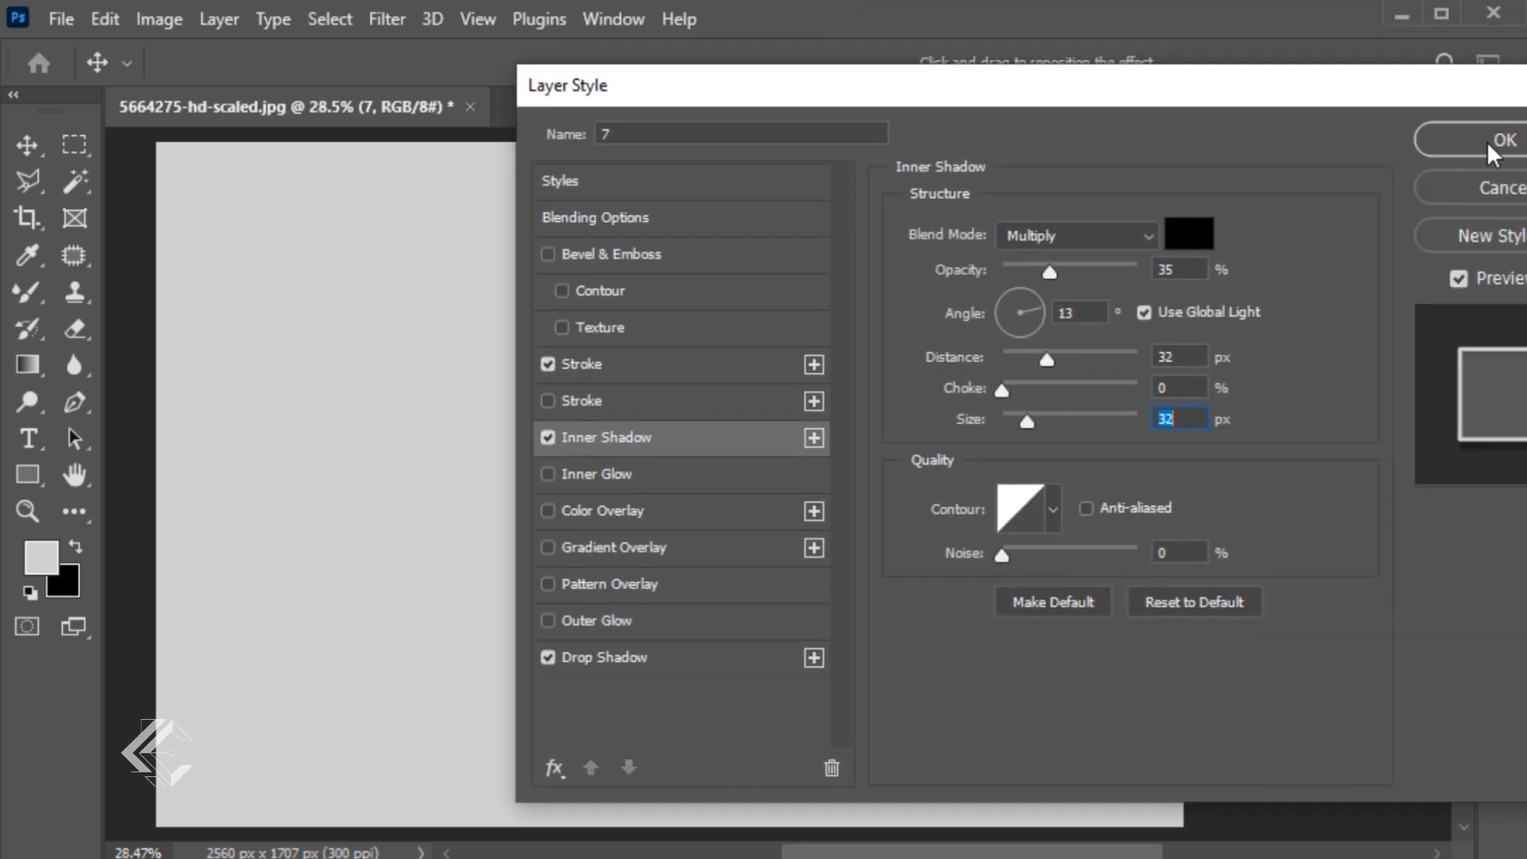
pyautogui.click(1488, 147)
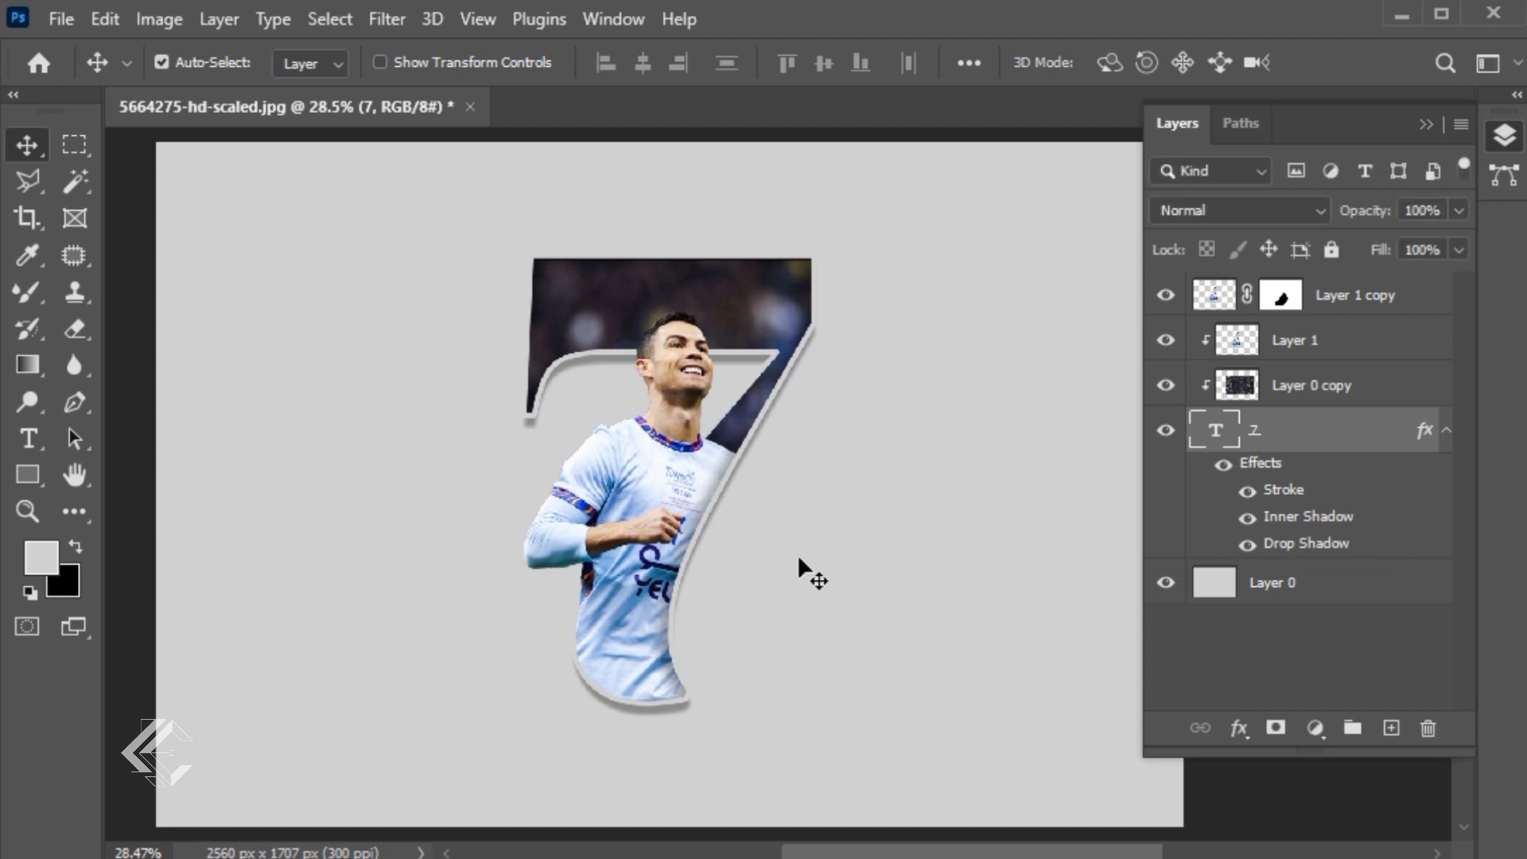
# Step: Add the title "CRISTIANO RONALDO" at 30 pt along the canvas's upper edge, on a text layer above the grey background
pyautogui.click(420, 218)
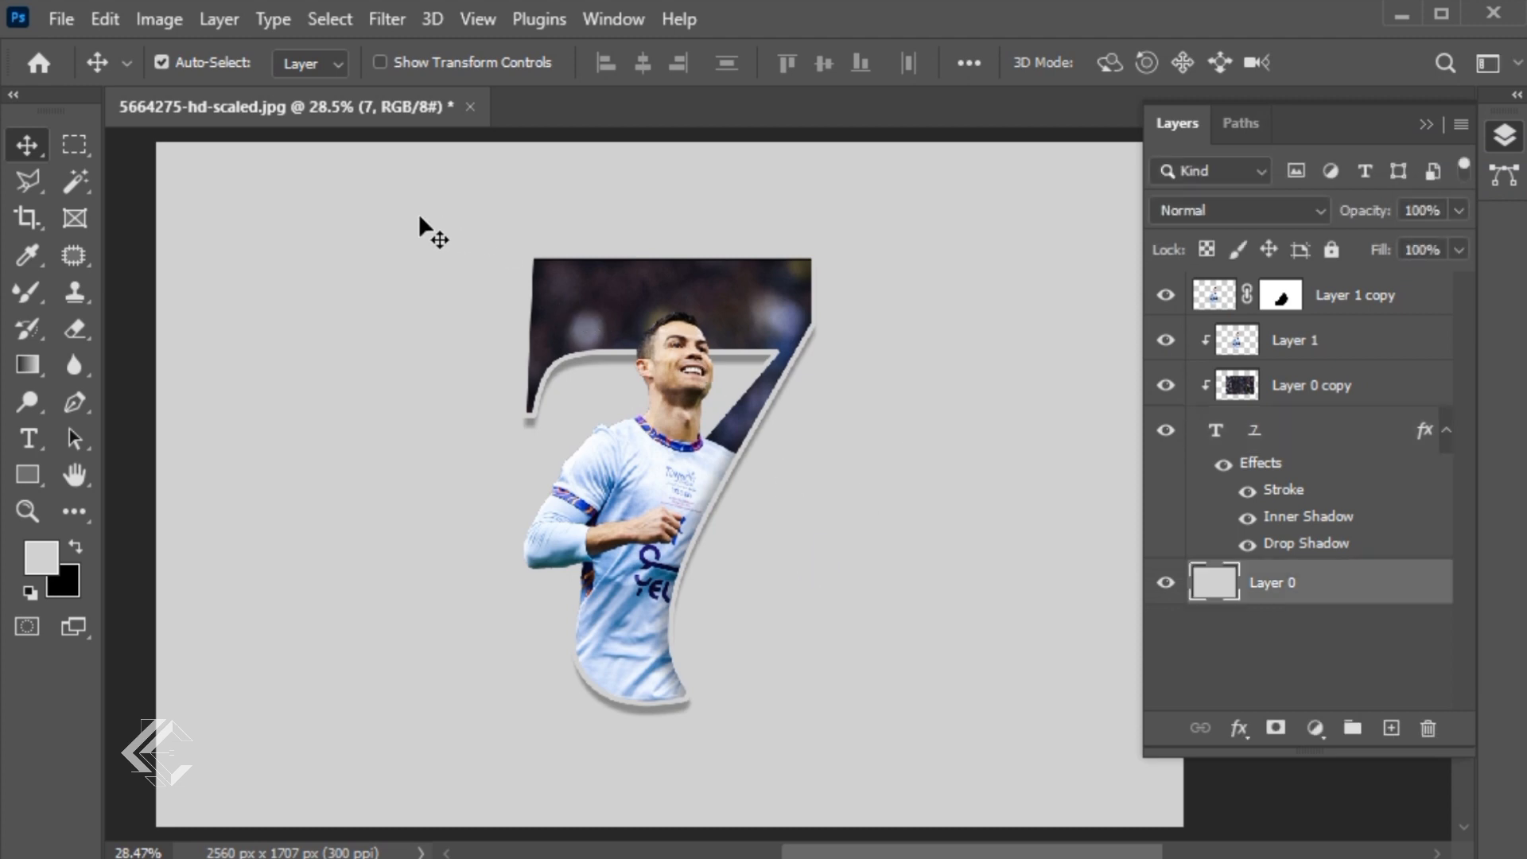
pyautogui.click(30, 436)
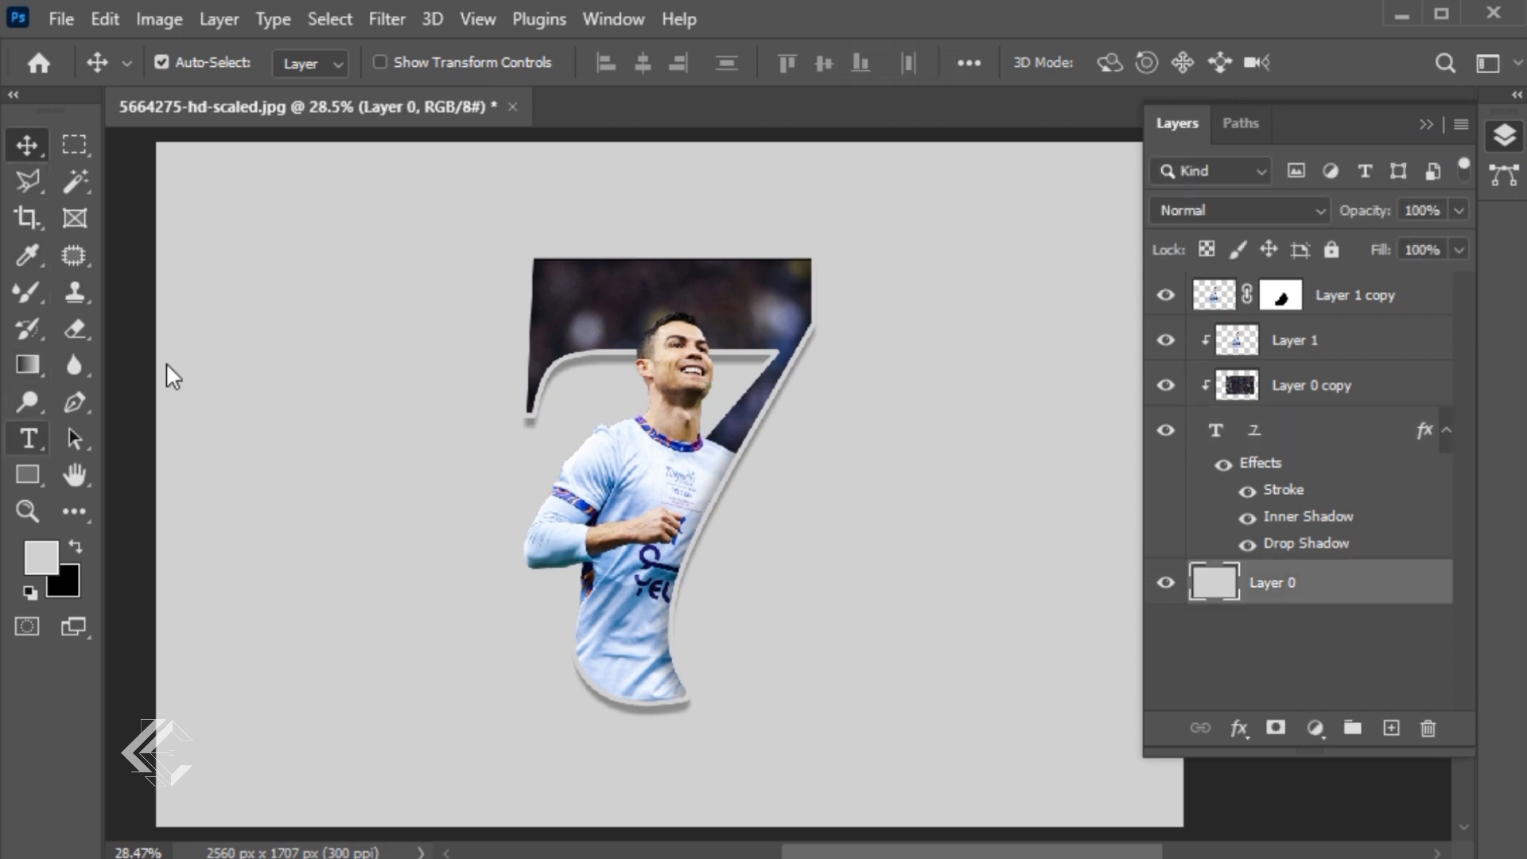
pyautogui.click(351, 172)
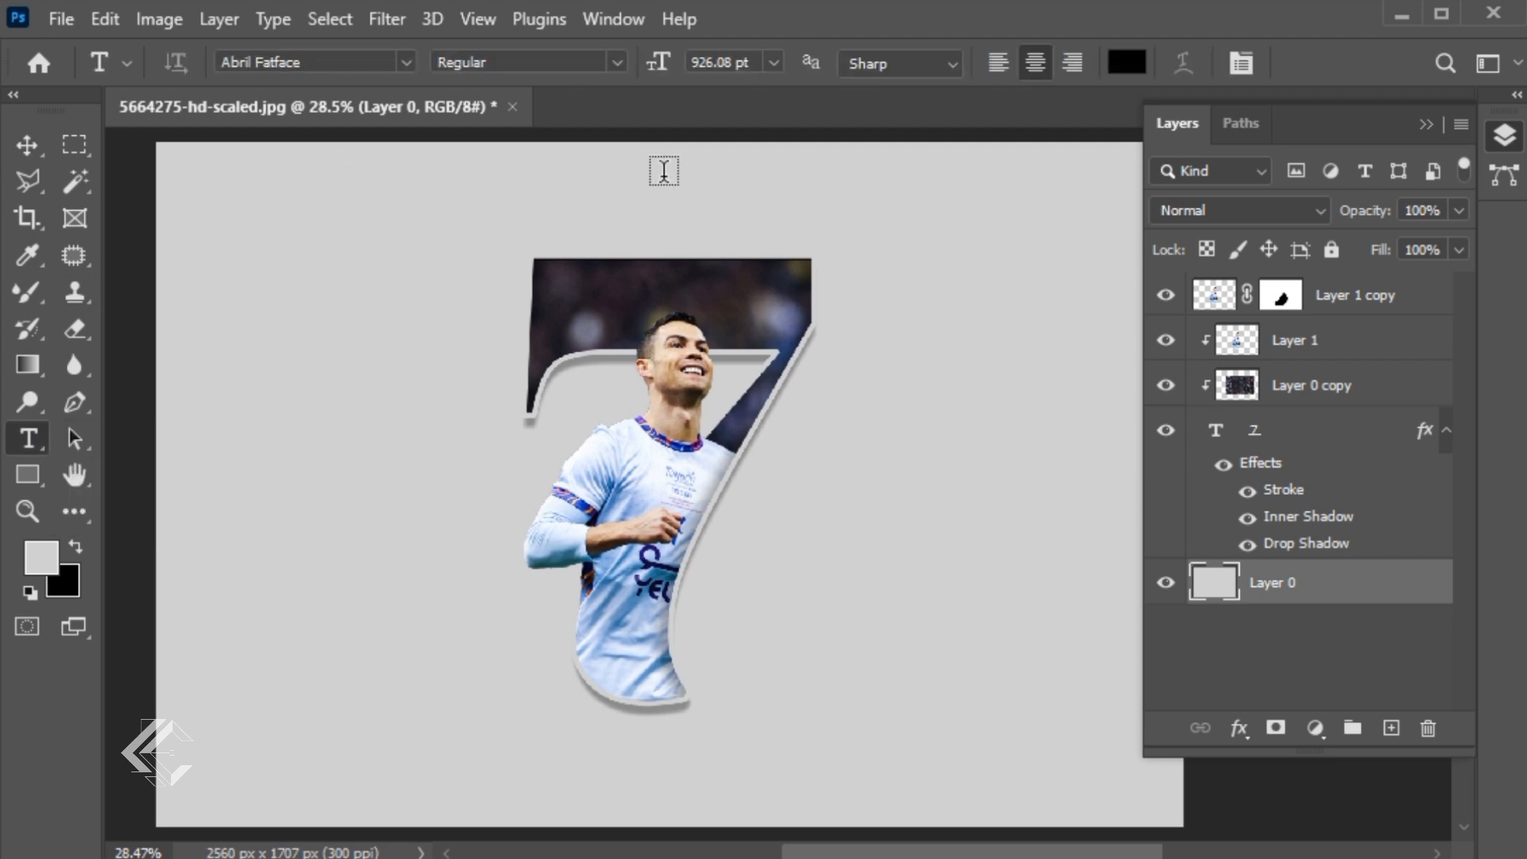
pyautogui.click(664, 171)
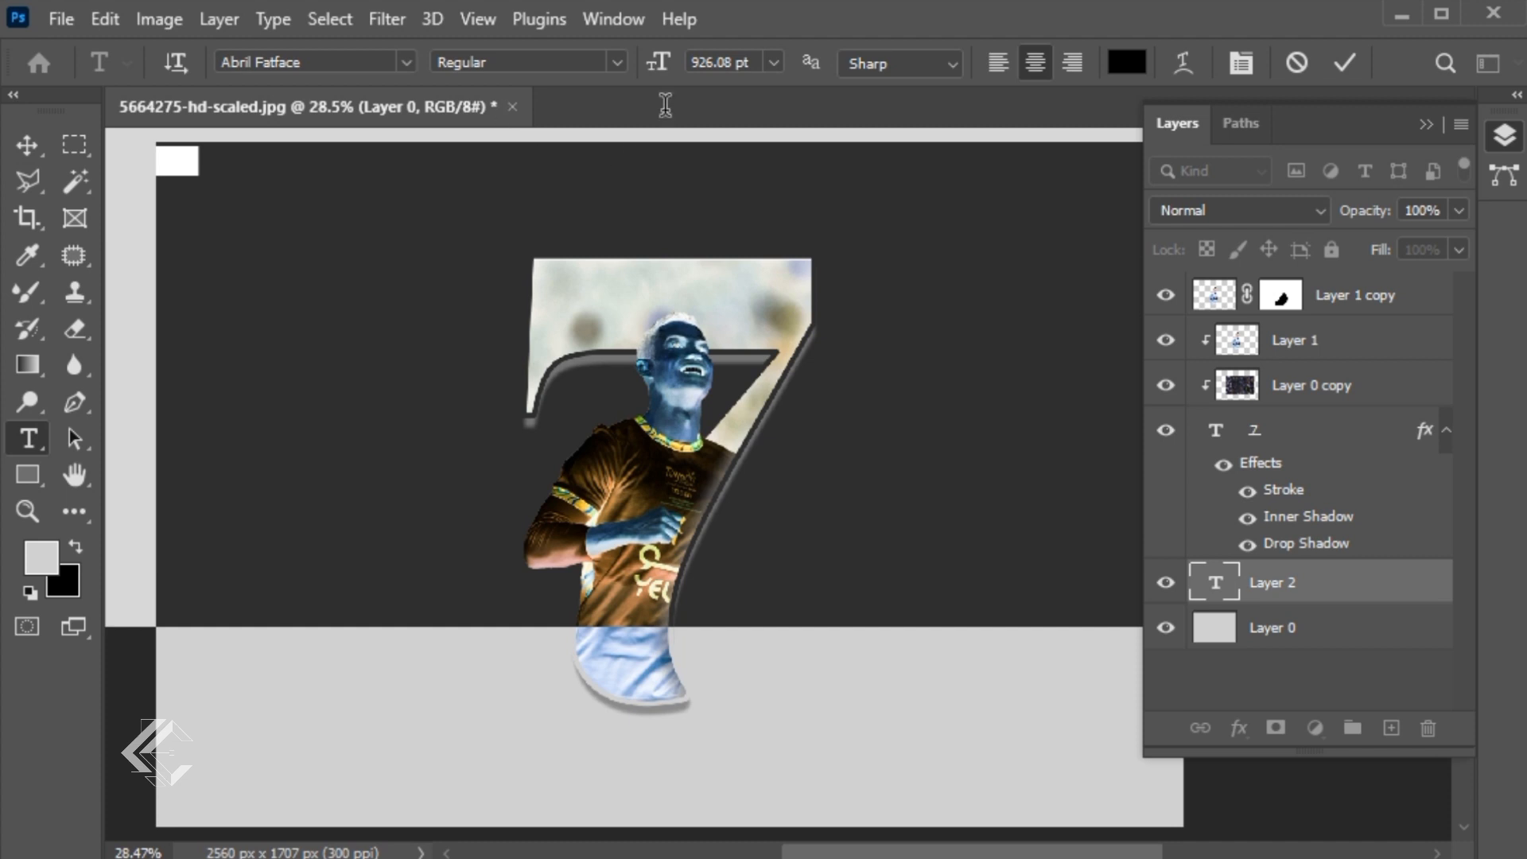
pyautogui.click(771, 62)
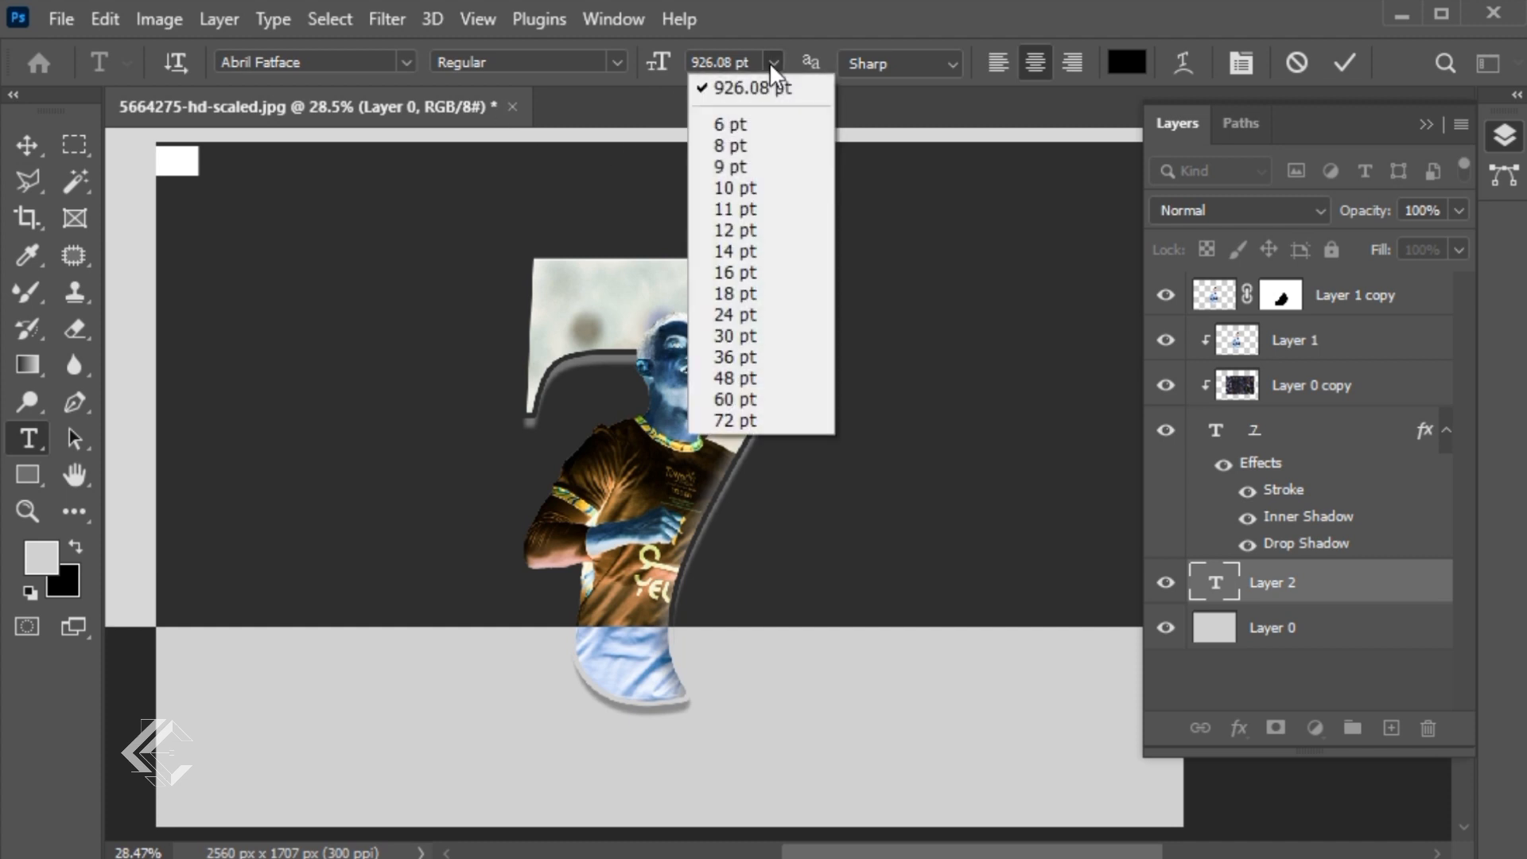
pyautogui.click(749, 335)
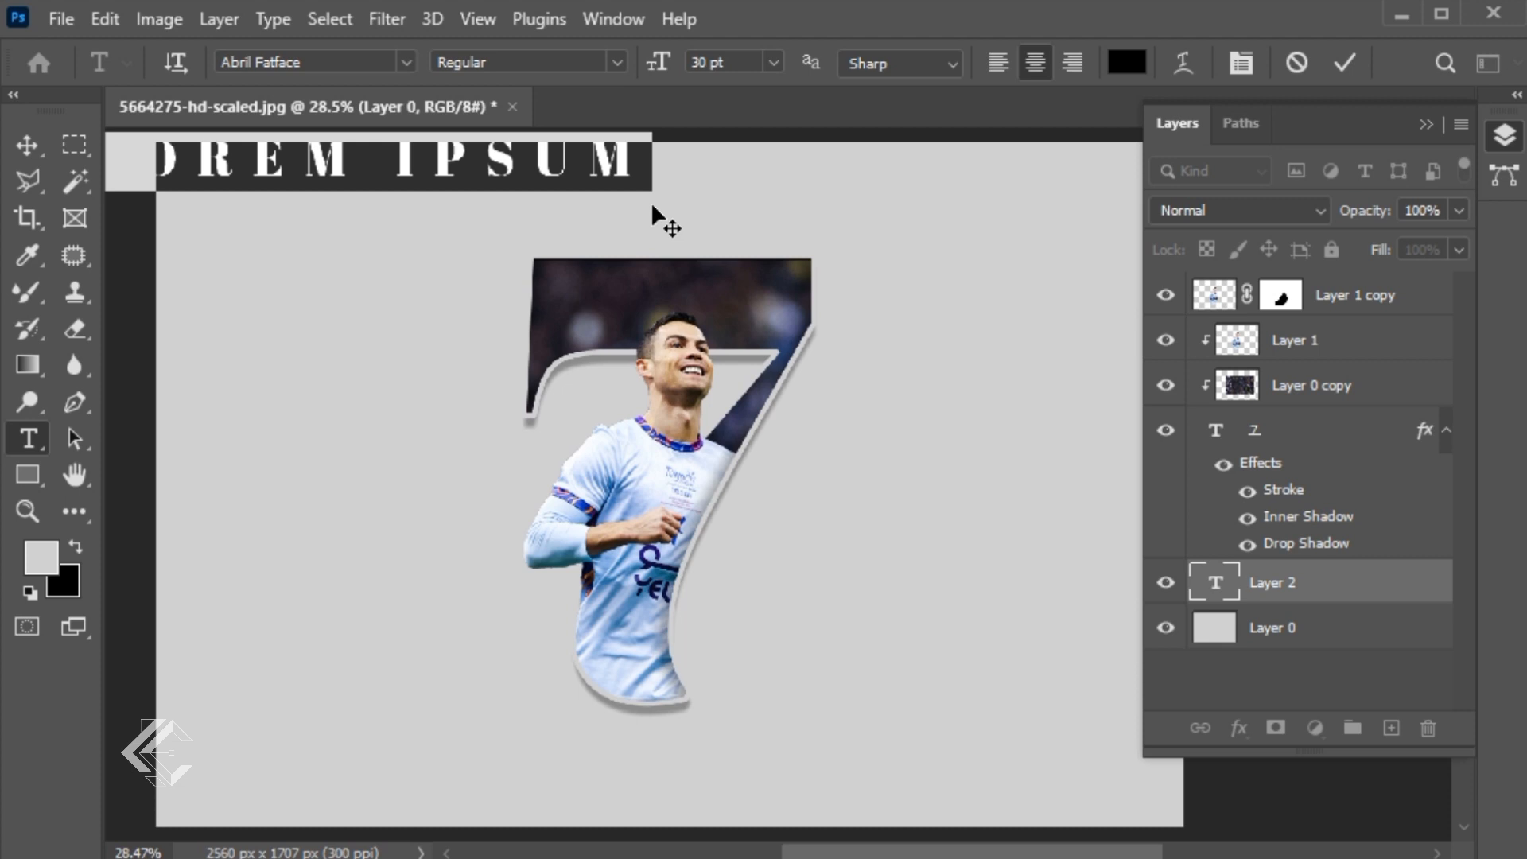
pyautogui.write('C')
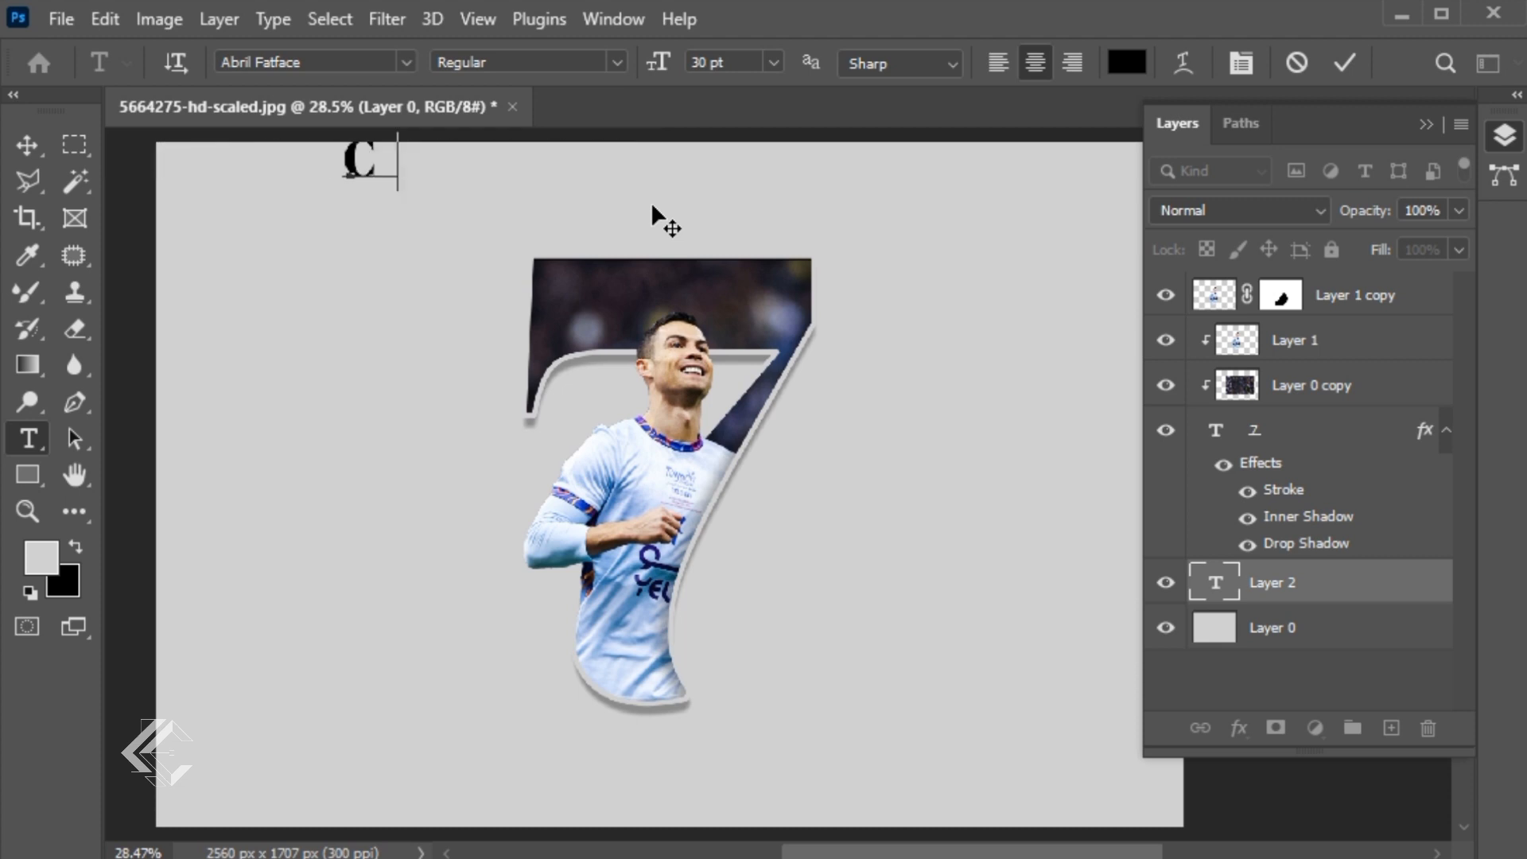
pyautogui.write('RISTI')
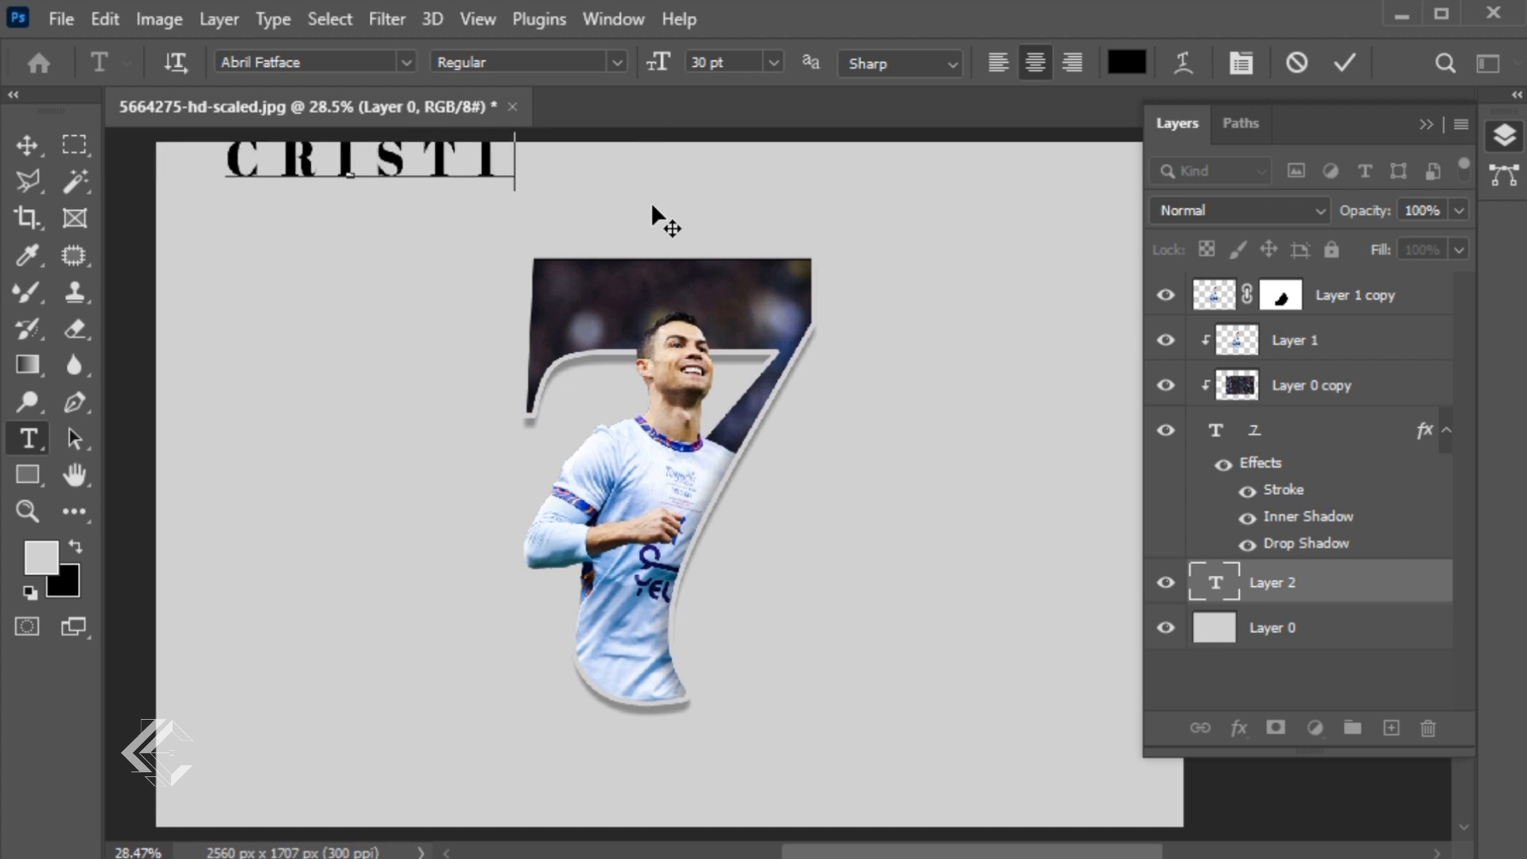
pyautogui.write('ANO ')
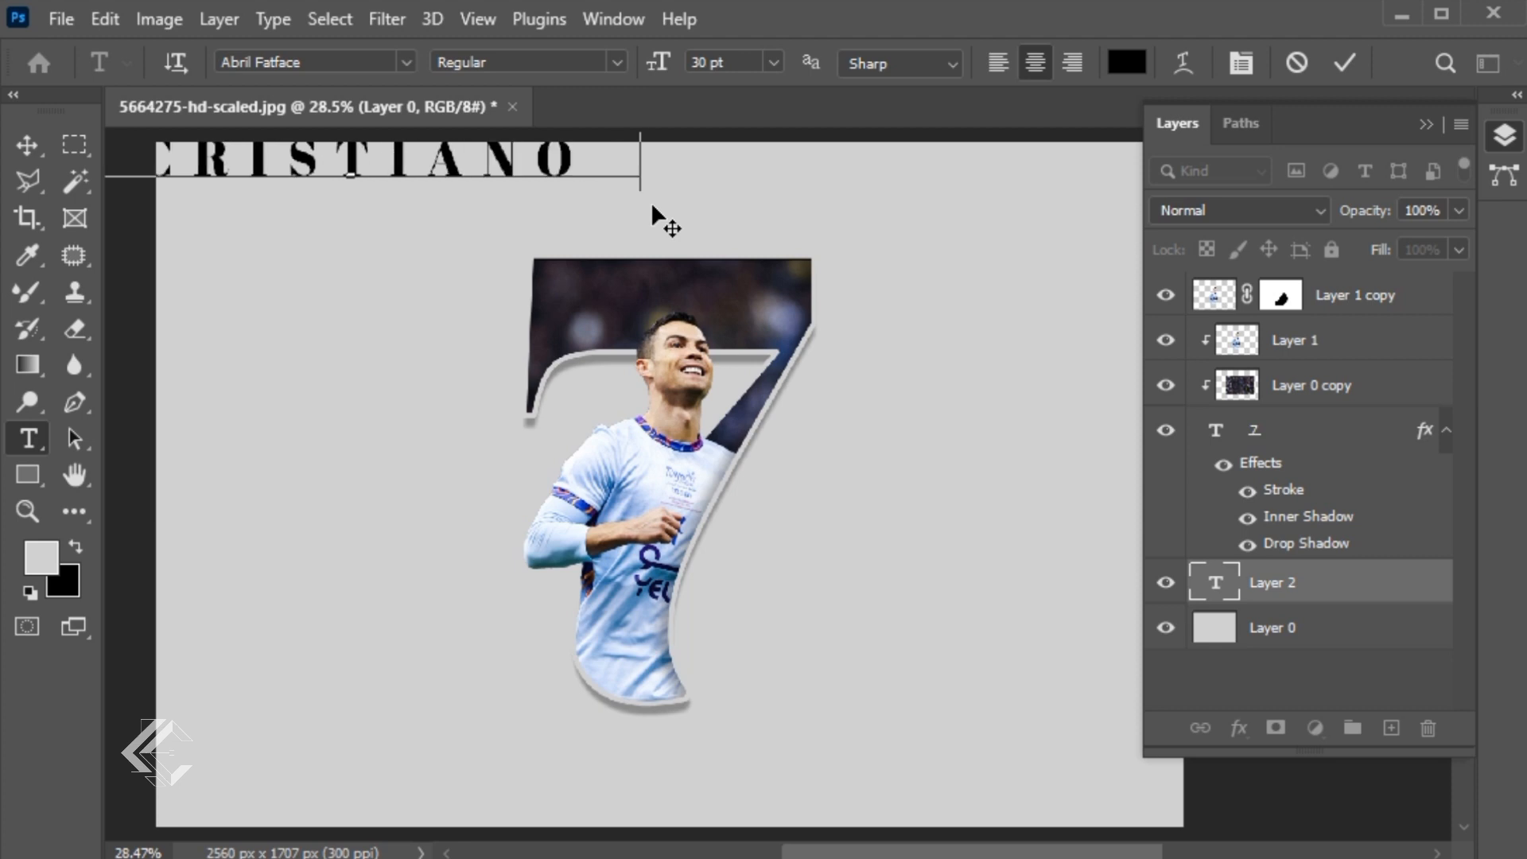
pyautogui.write('RONALDO')
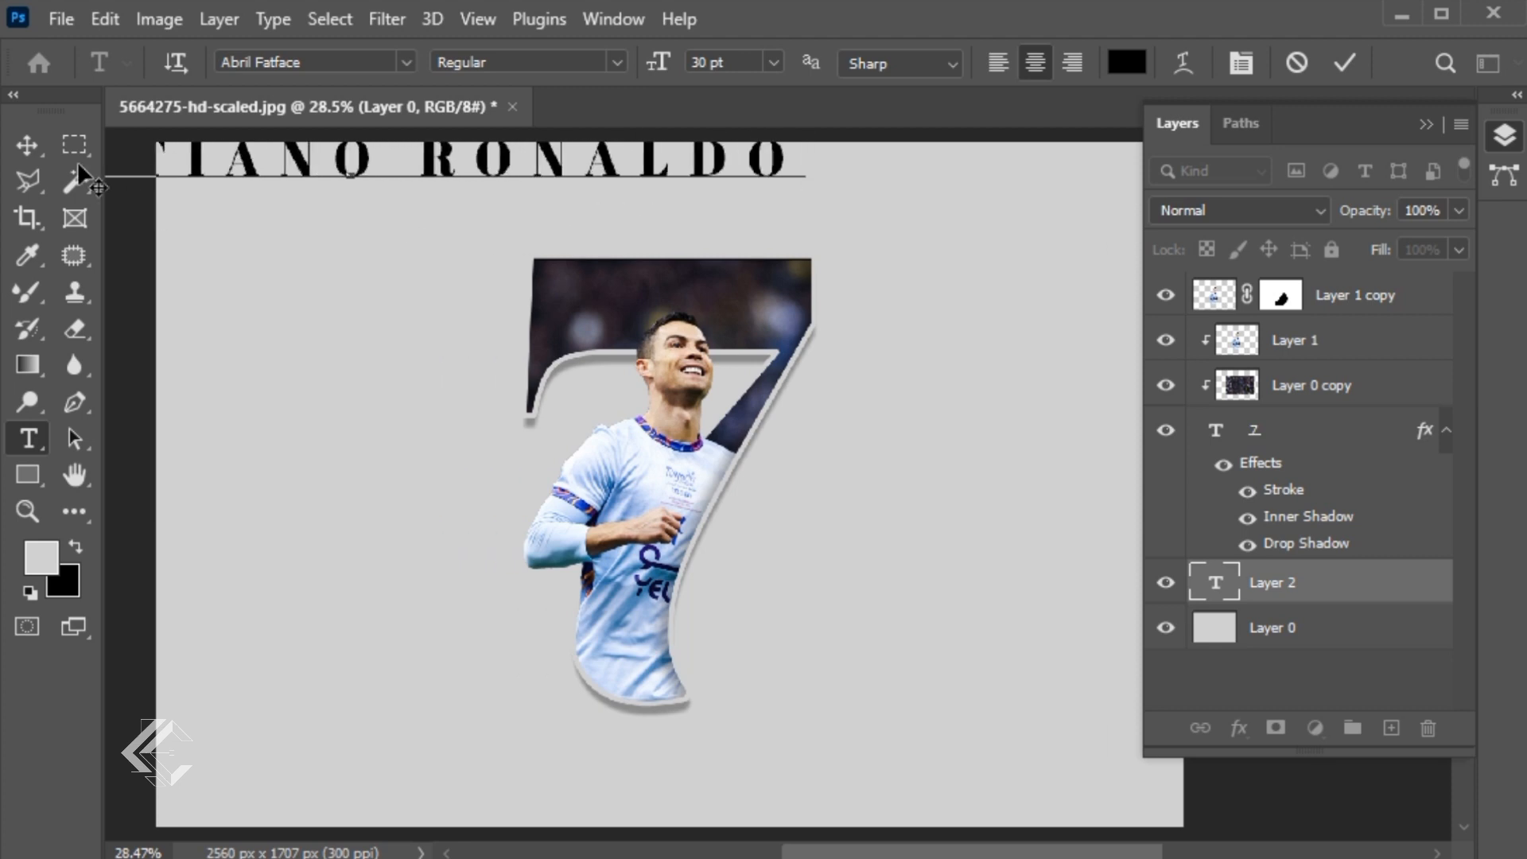
pyautogui.click(29, 147)
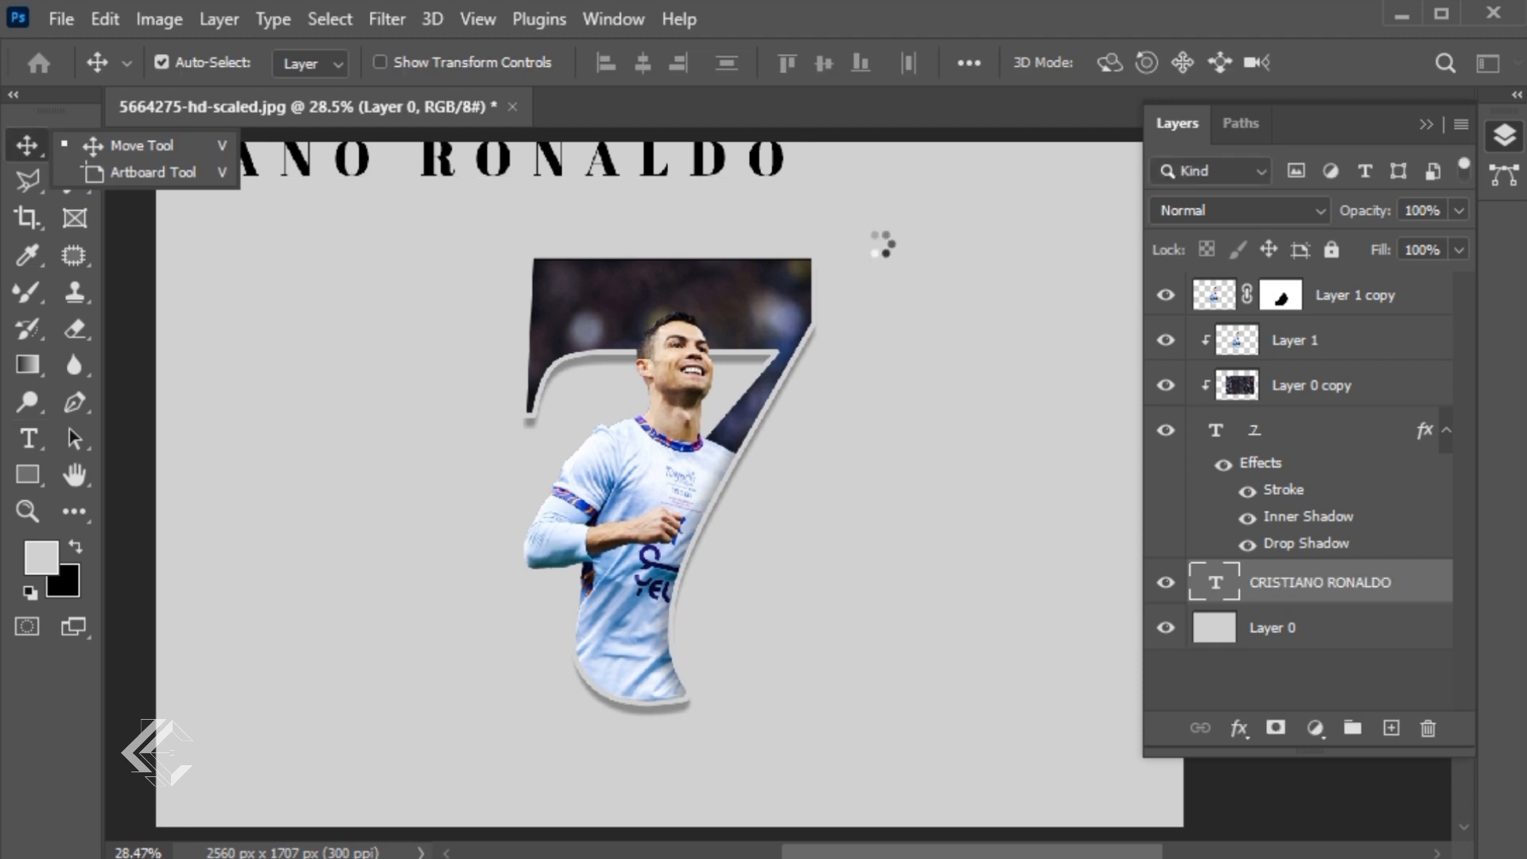
# Step: Scale the title down to about 22 pt and move it to the centre above the "7"
pyautogui.hotkey('ctrl', 't')
pyautogui.moveTo(805, 192); pyautogui.dragTo(688, 162)
pyautogui.moveTo(559, 169); pyautogui.dragTo(881, 212)
pyautogui.press('Return')
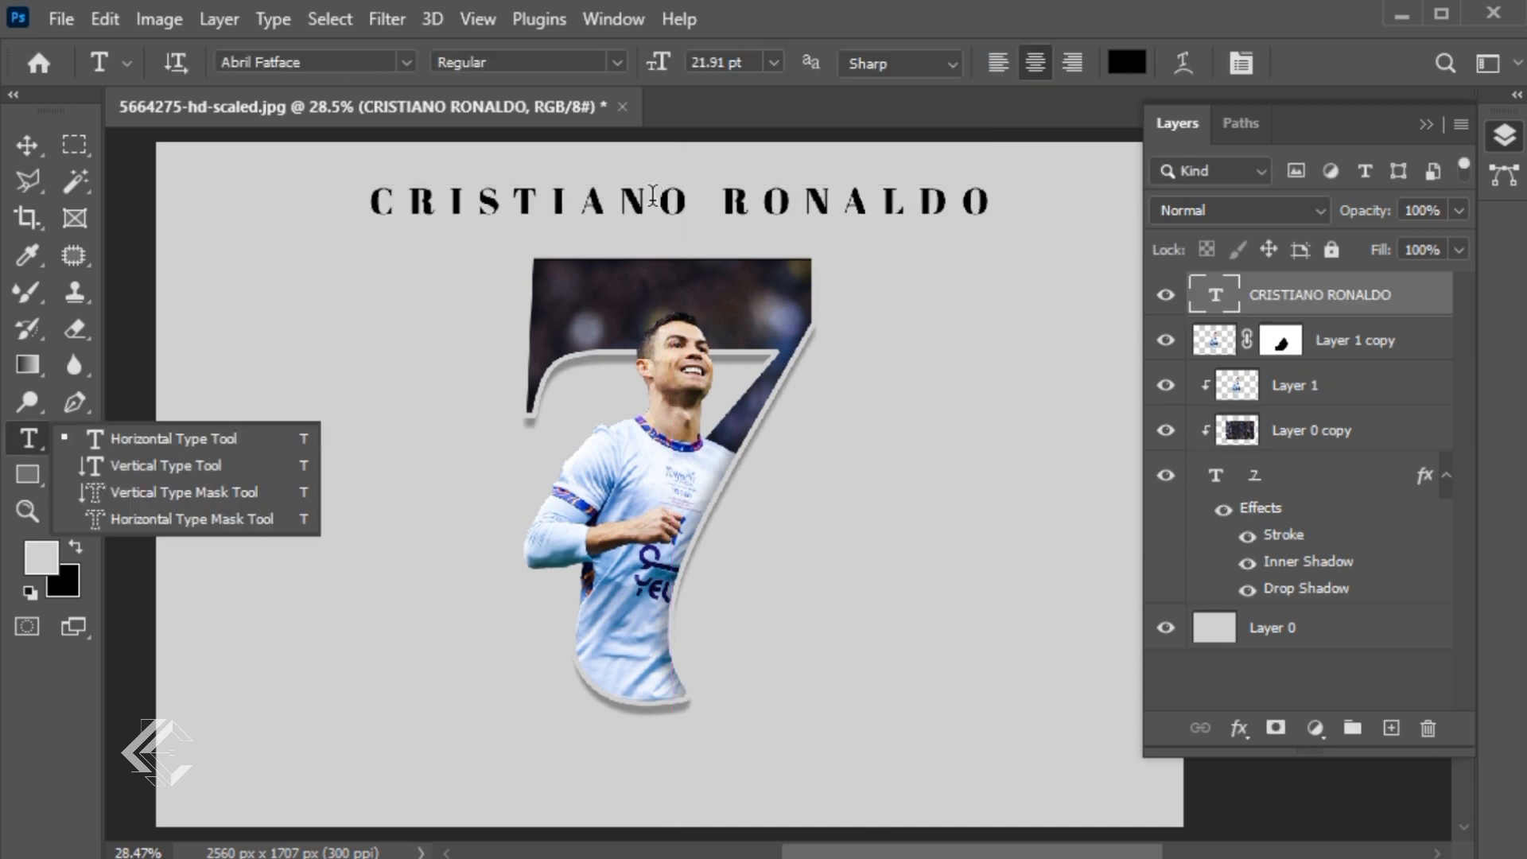
# Step: Set the tracking of the whole "CRISTIANO RONALDO" title to 600
pyautogui.click(652, 195)
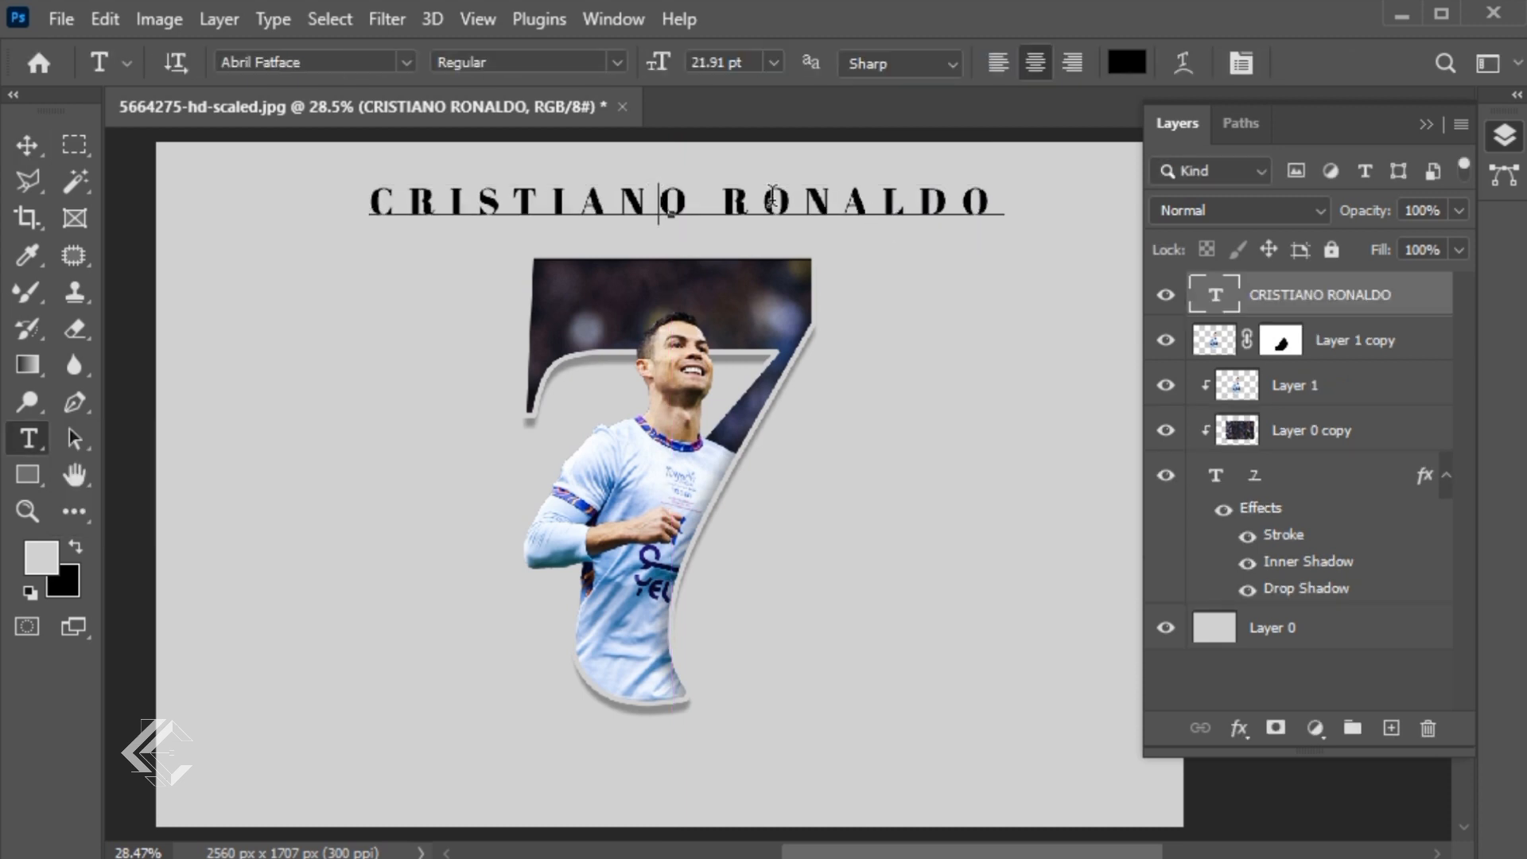
pyautogui.tripleClick(767, 191)
pyautogui.hotkey('ctrl', 't')
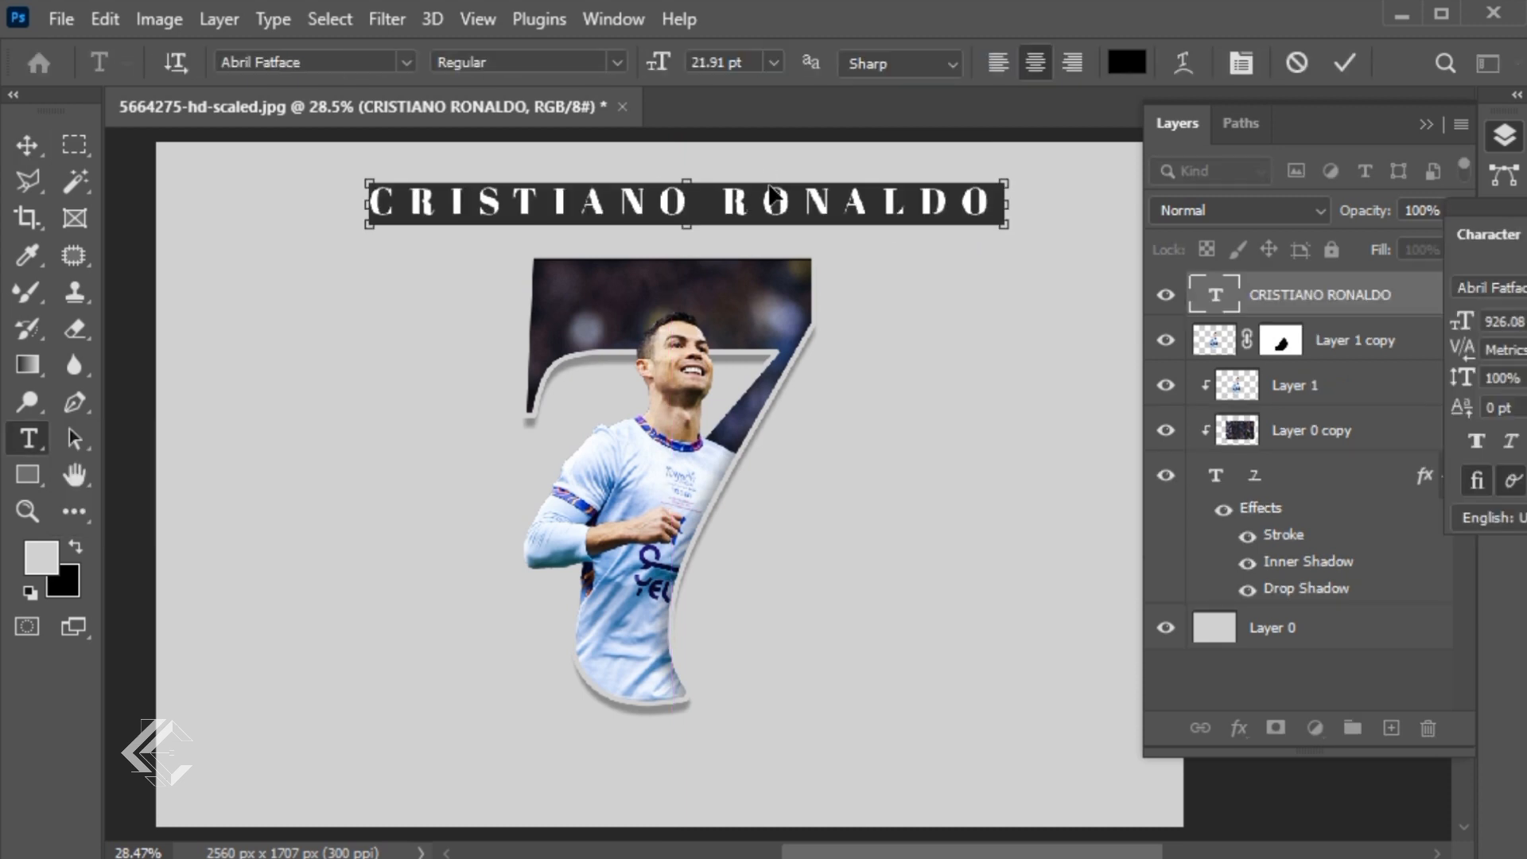
pyautogui.moveTo(1524, 218); pyautogui.dragTo(1209, 310)
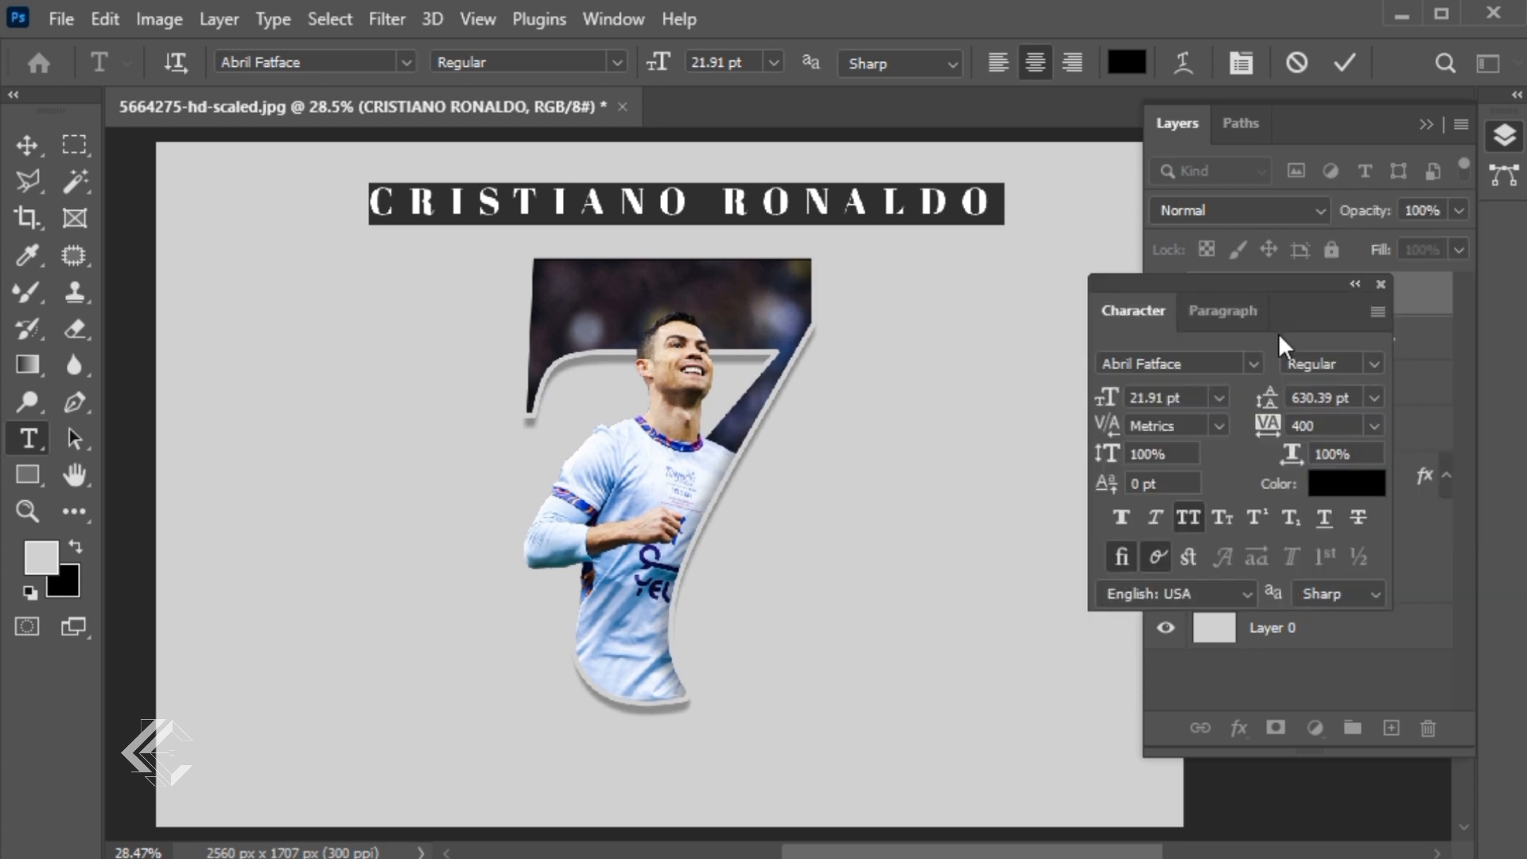
pyautogui.click(1273, 425)
pyautogui.write('600')
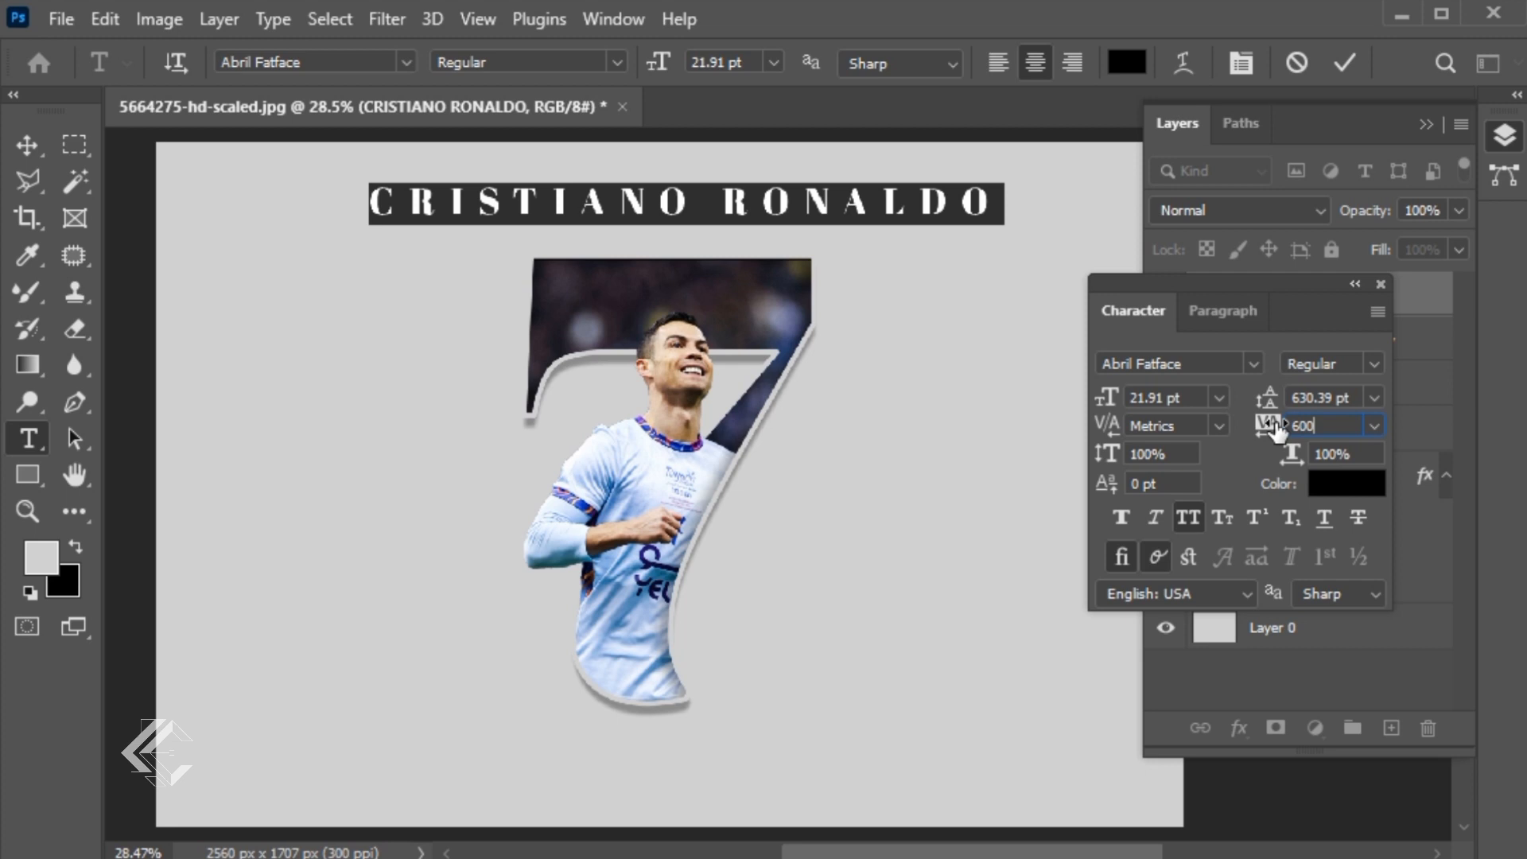
pyautogui.press('Return')
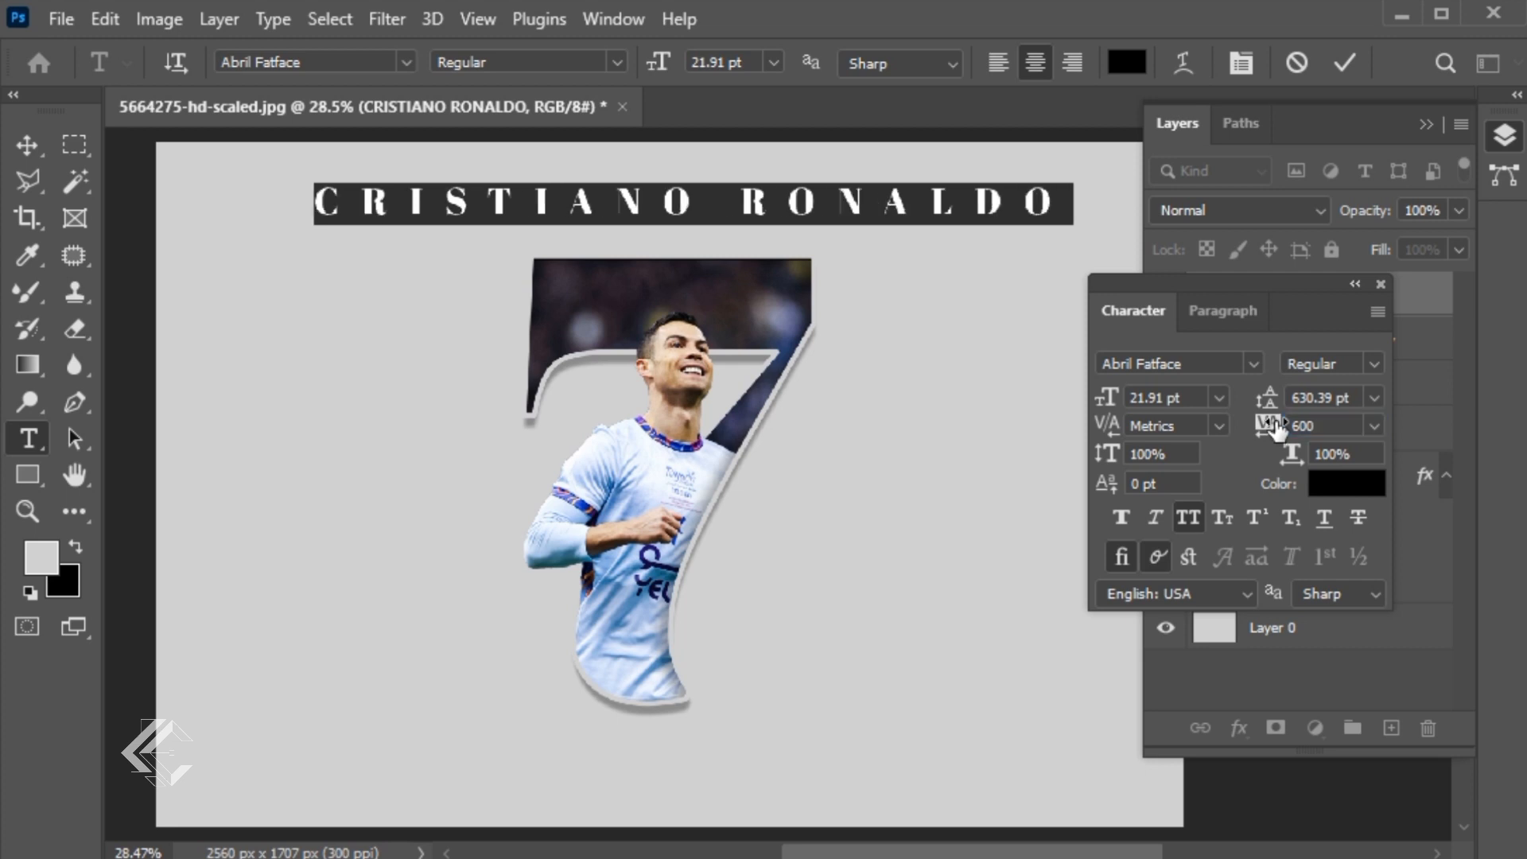
# Step: Set the title's font size to 16 pt, commit the text edit and close the character settings
pyautogui.click(1218, 398)
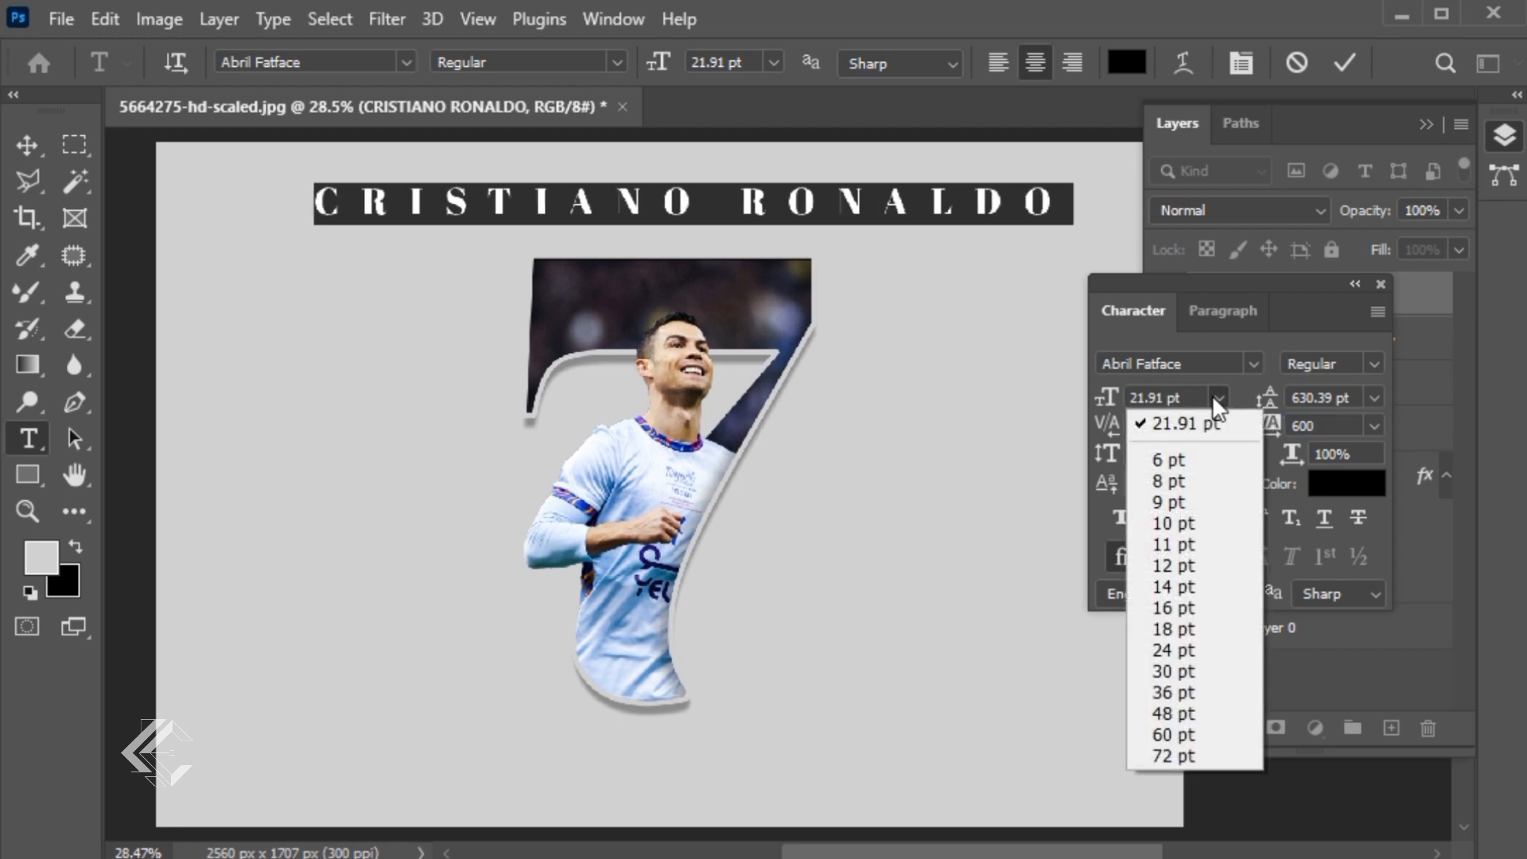
pyautogui.click(1184, 609)
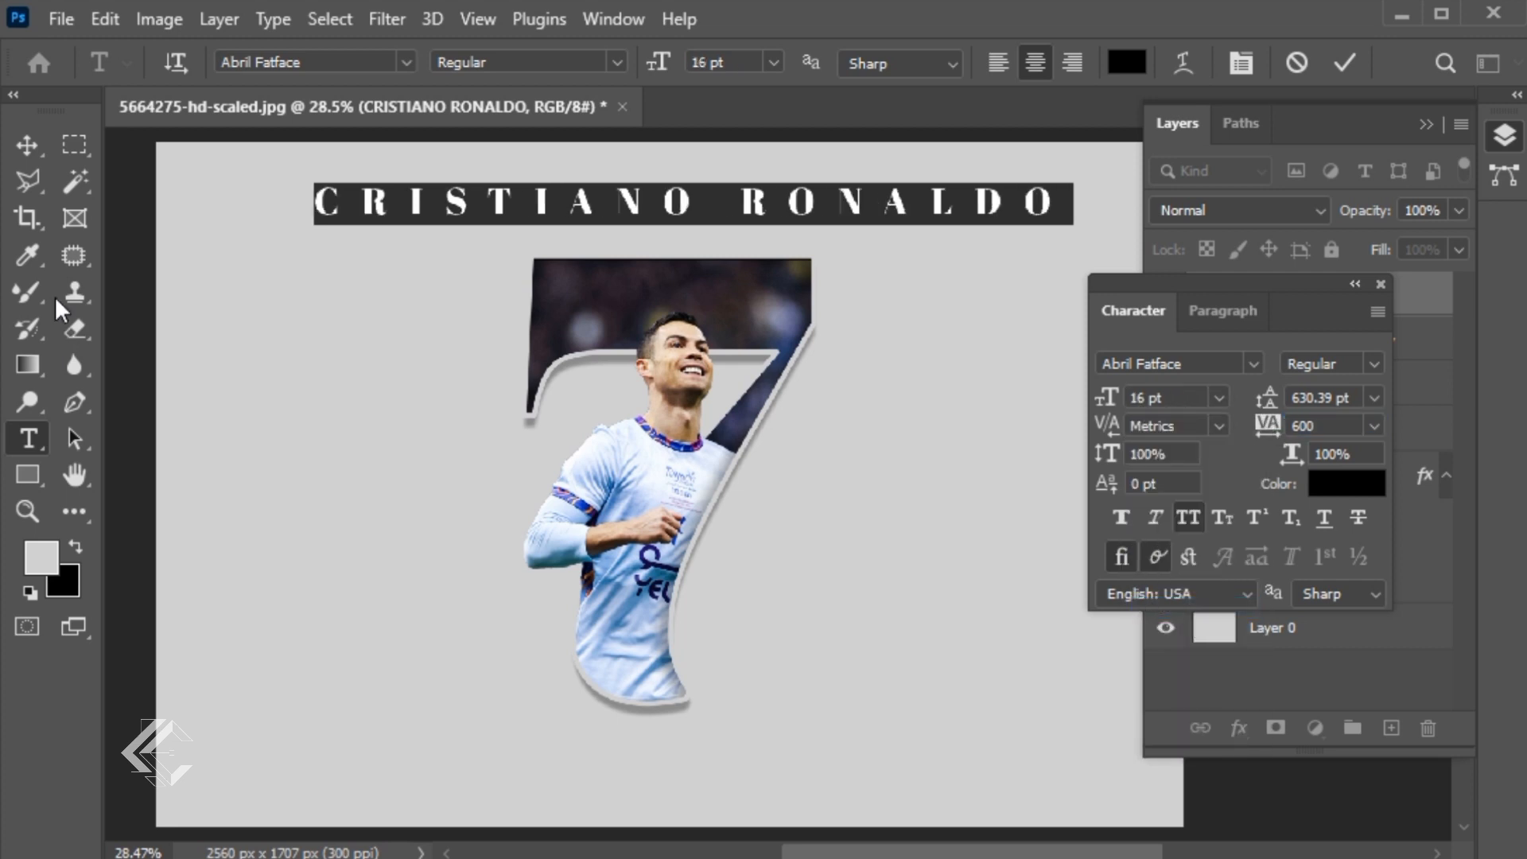
pyautogui.hotkey('ctrl', 'Return')
pyautogui.press('v')
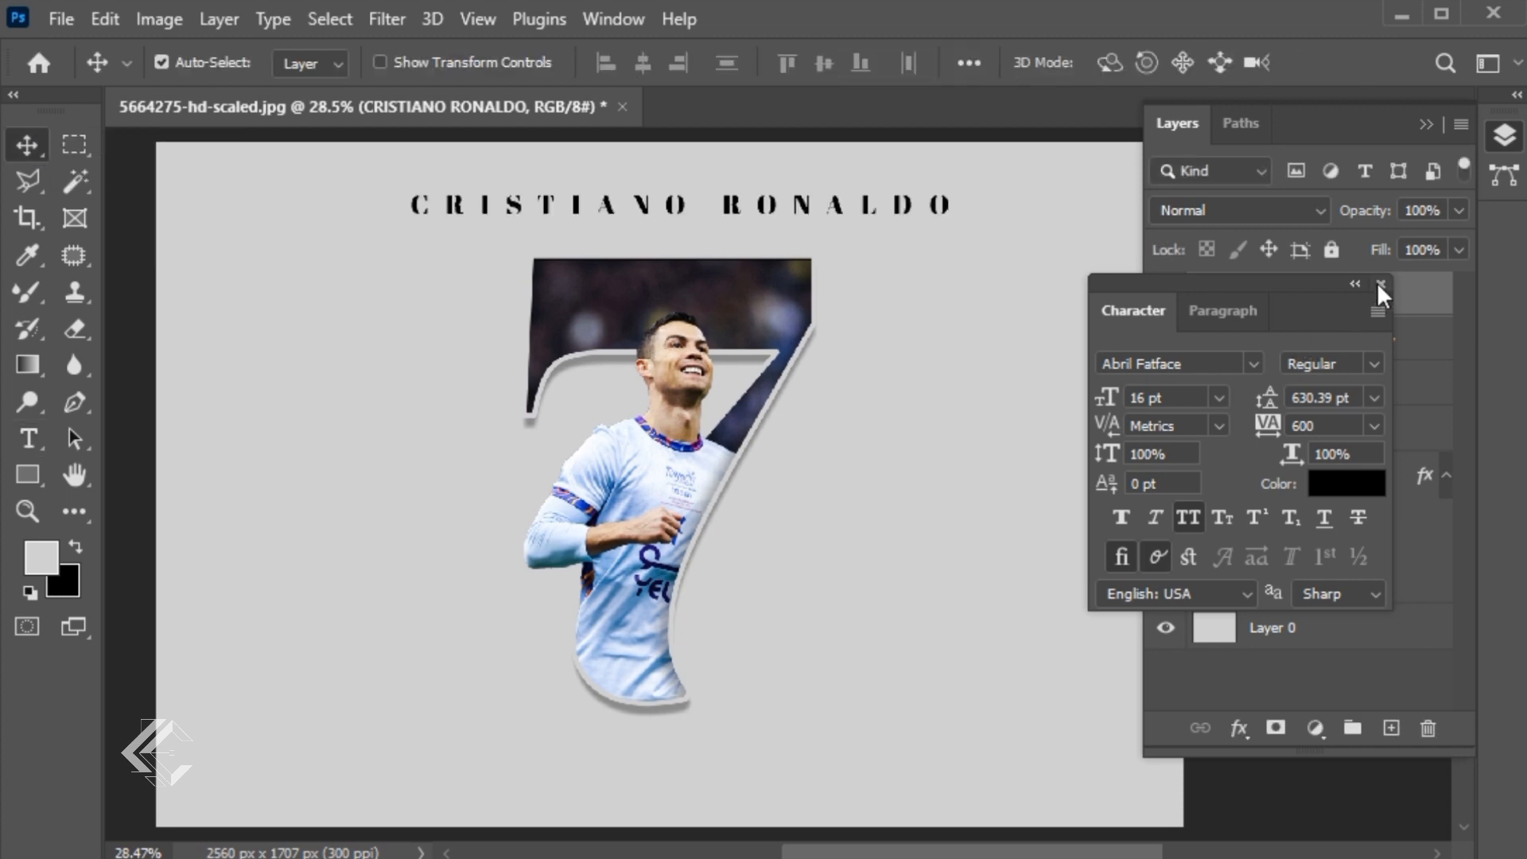
pyautogui.click(1380, 284)
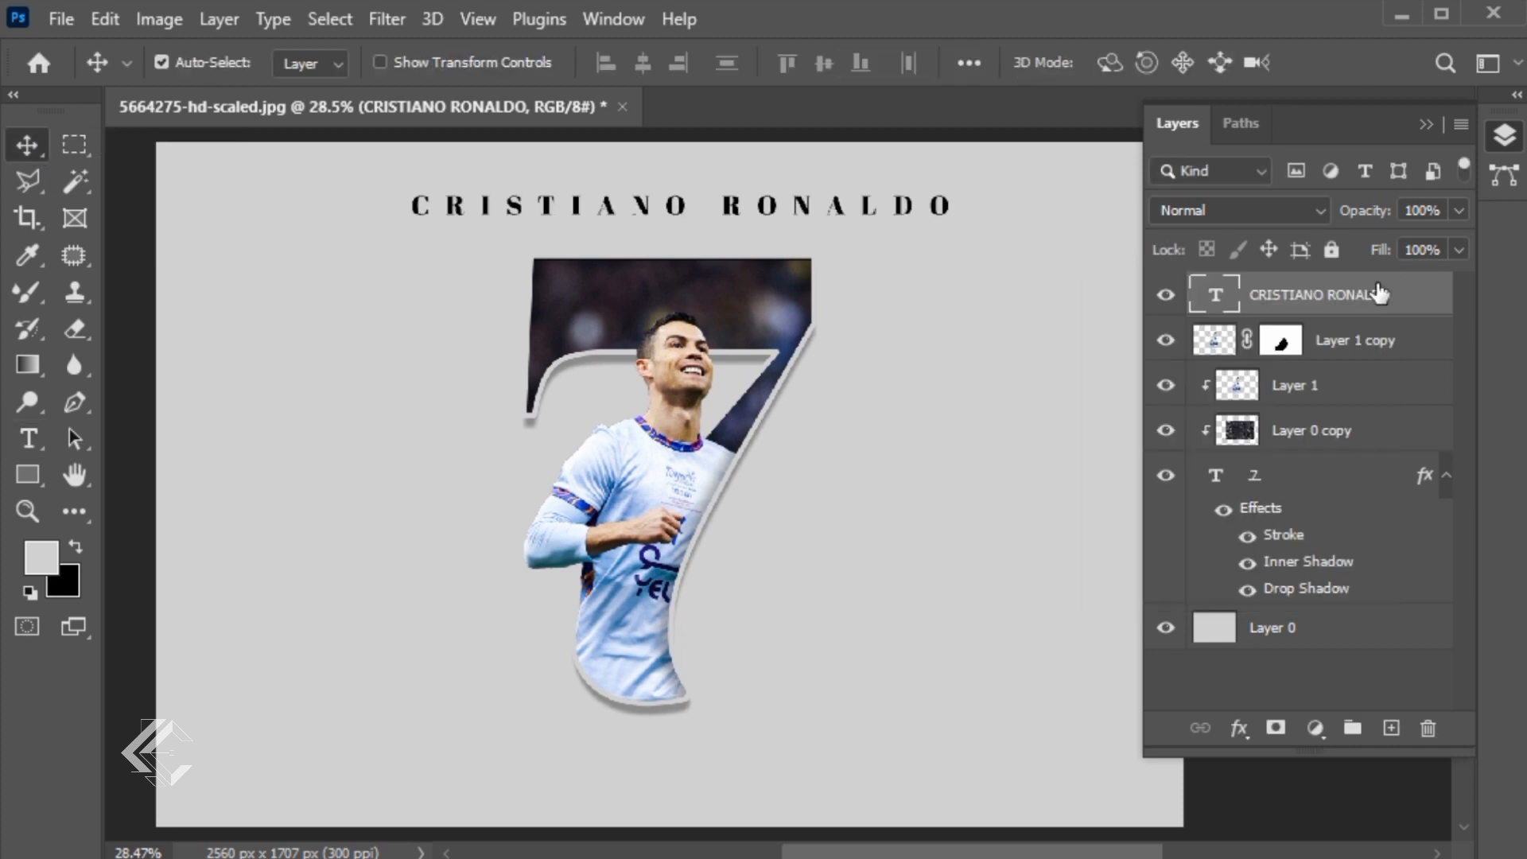
# Step: Duplicate the title layer and move the copy straight down below the "7", near the canvas's lower edge
pyautogui.click(206, 26)
pyautogui.moveTo(310, 34)
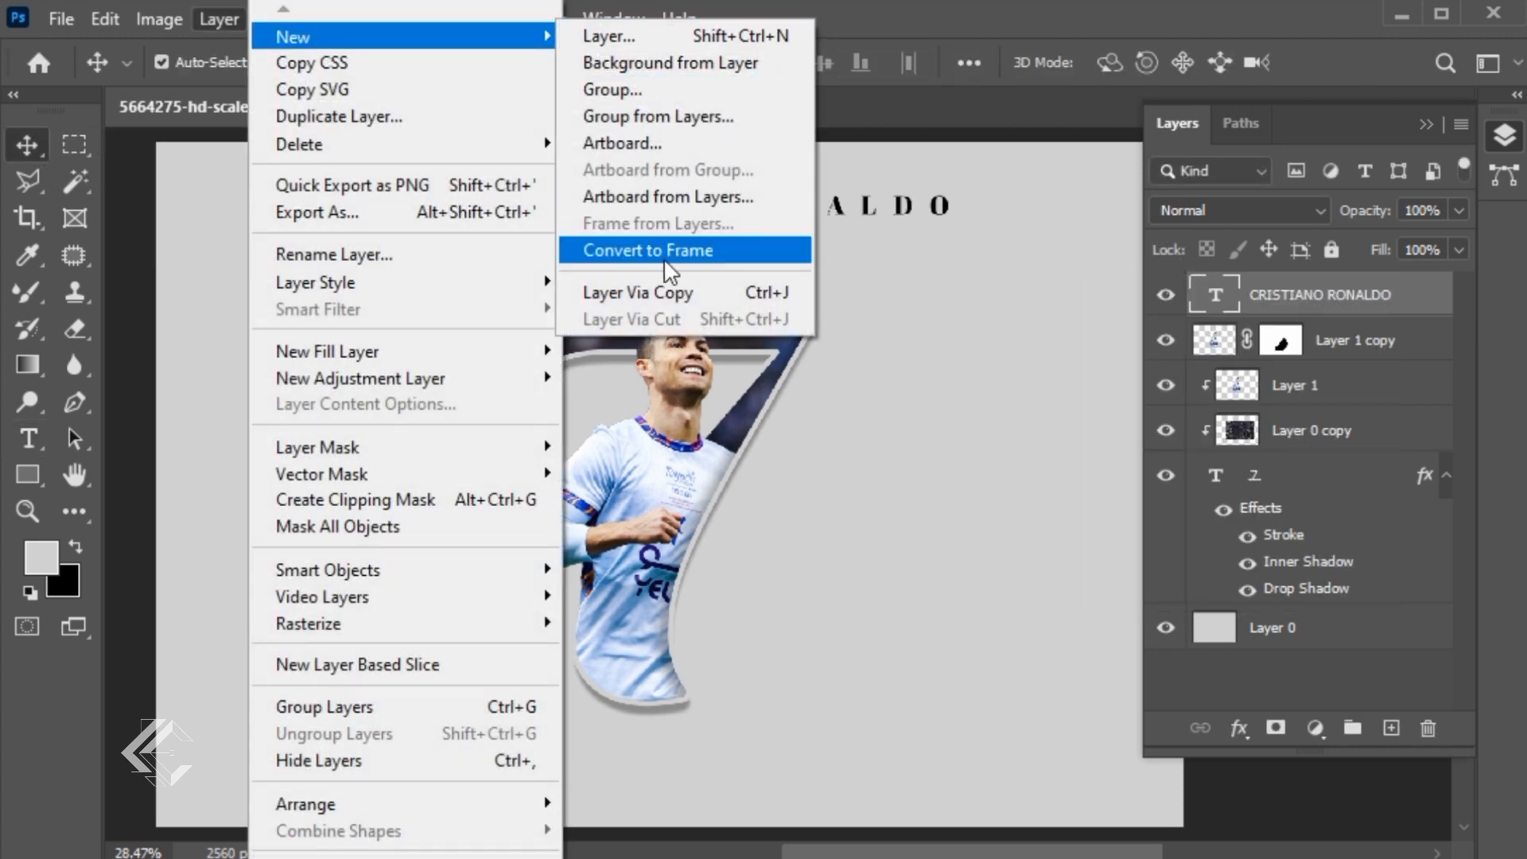
pyautogui.click(639, 296)
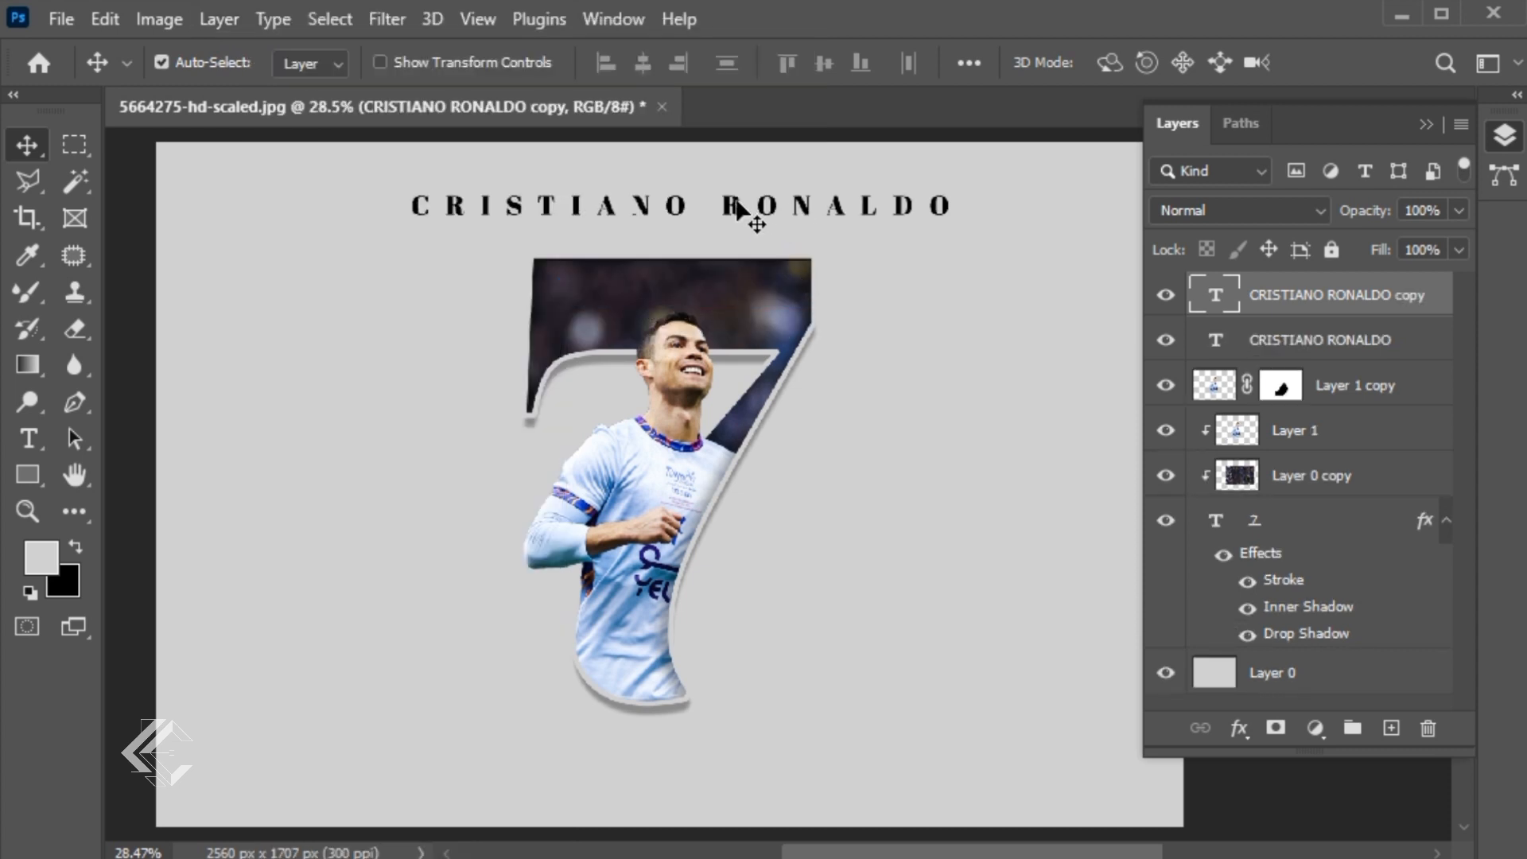
pyautogui.moveTo(737, 205); pyautogui.dragTo(705, 773)
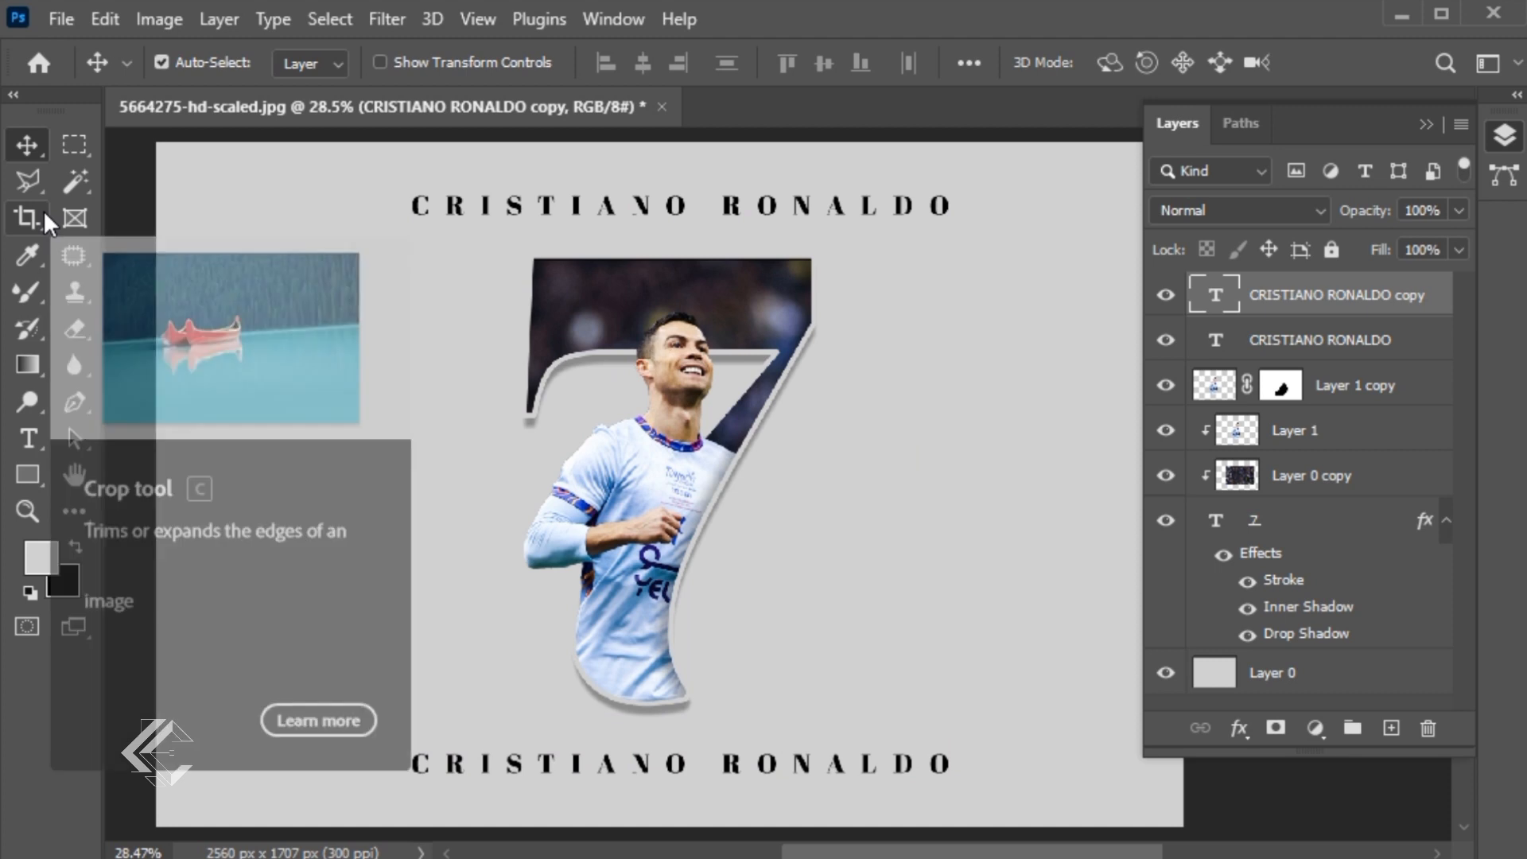
# Step: Replace the text of the title copy below the "7" with "PORTRAIT EFFECT" and commit it
pyautogui.click(28, 438)
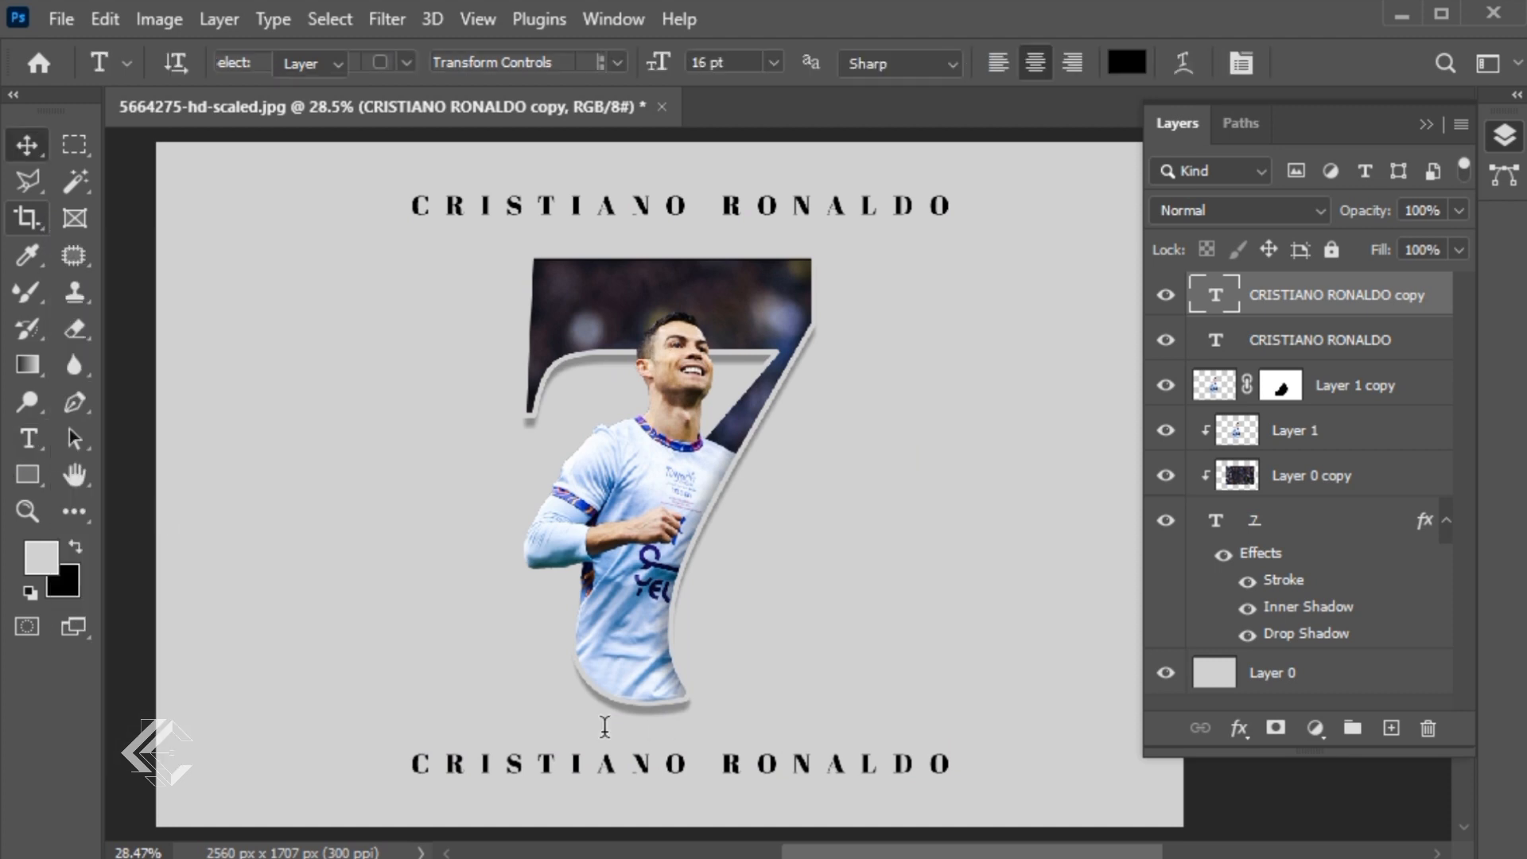
pyautogui.click(633, 763)
pyautogui.hotkey('ctrl', 'a')
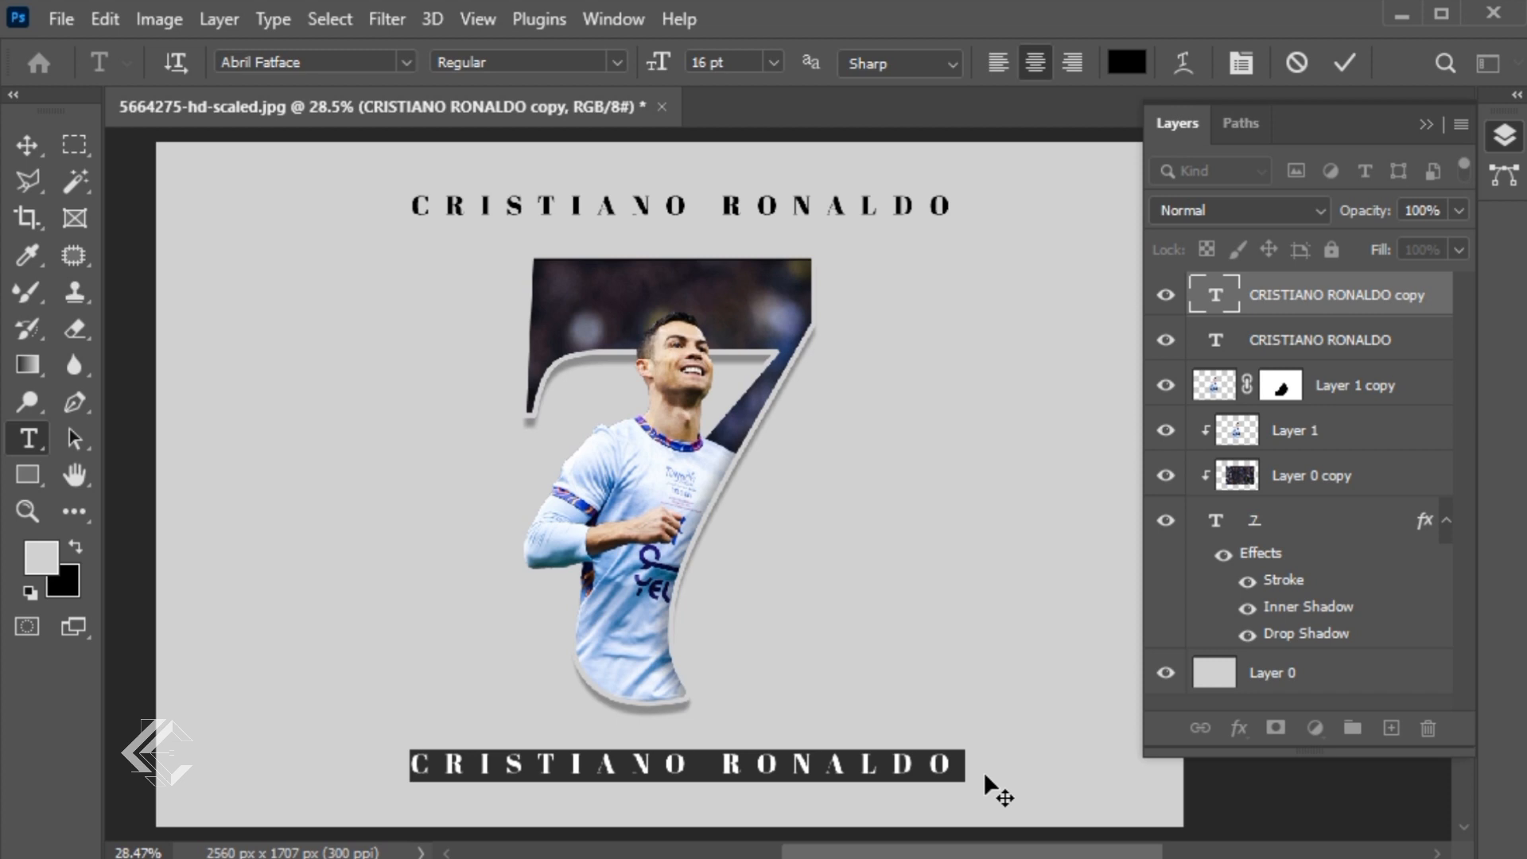
pyautogui.write('PORTRAIT')
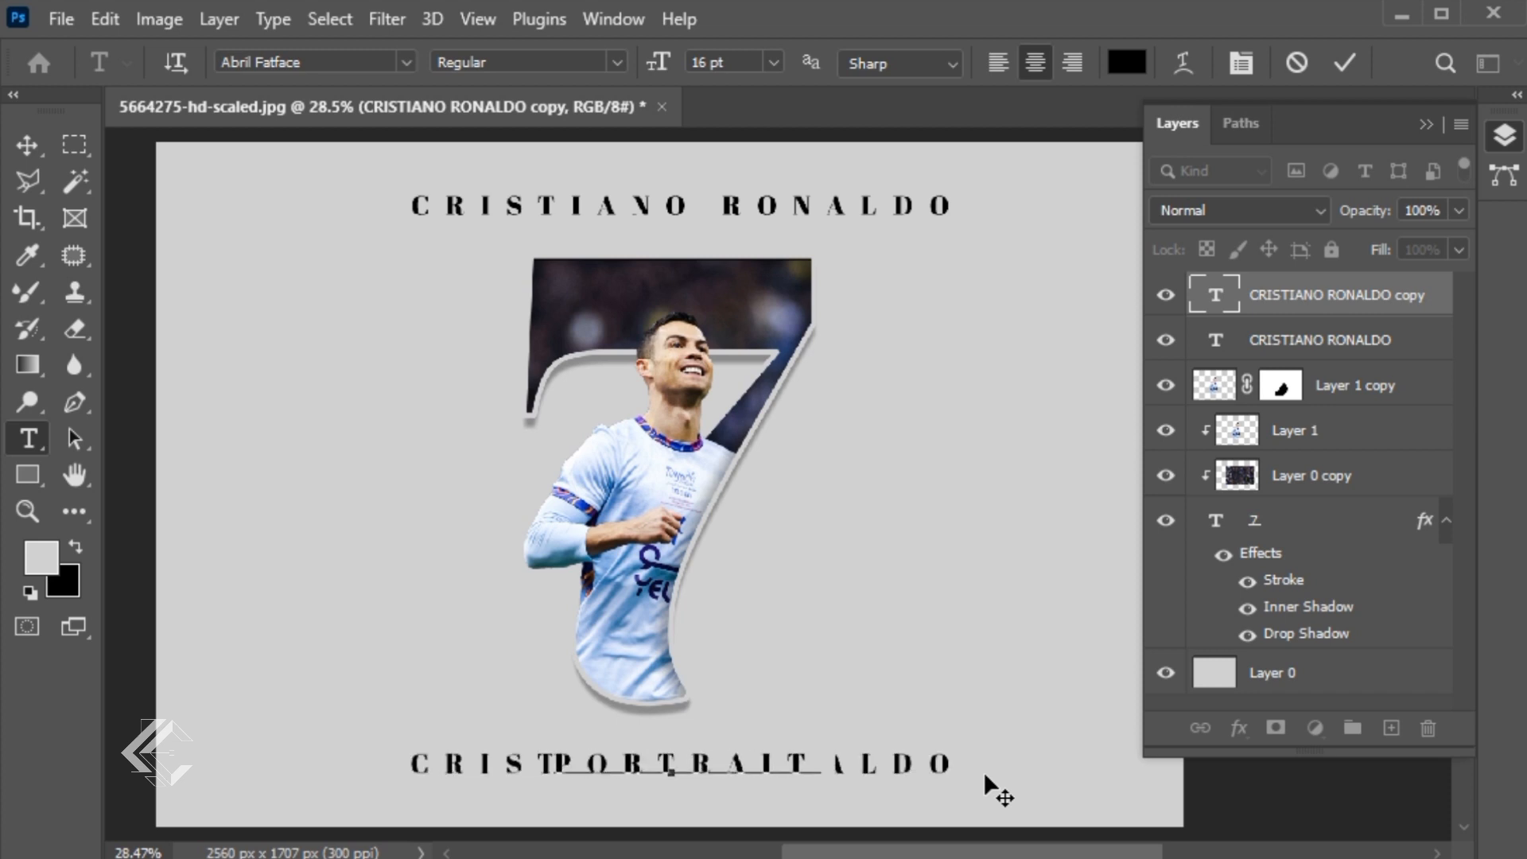
pyautogui.write(' EFFE')
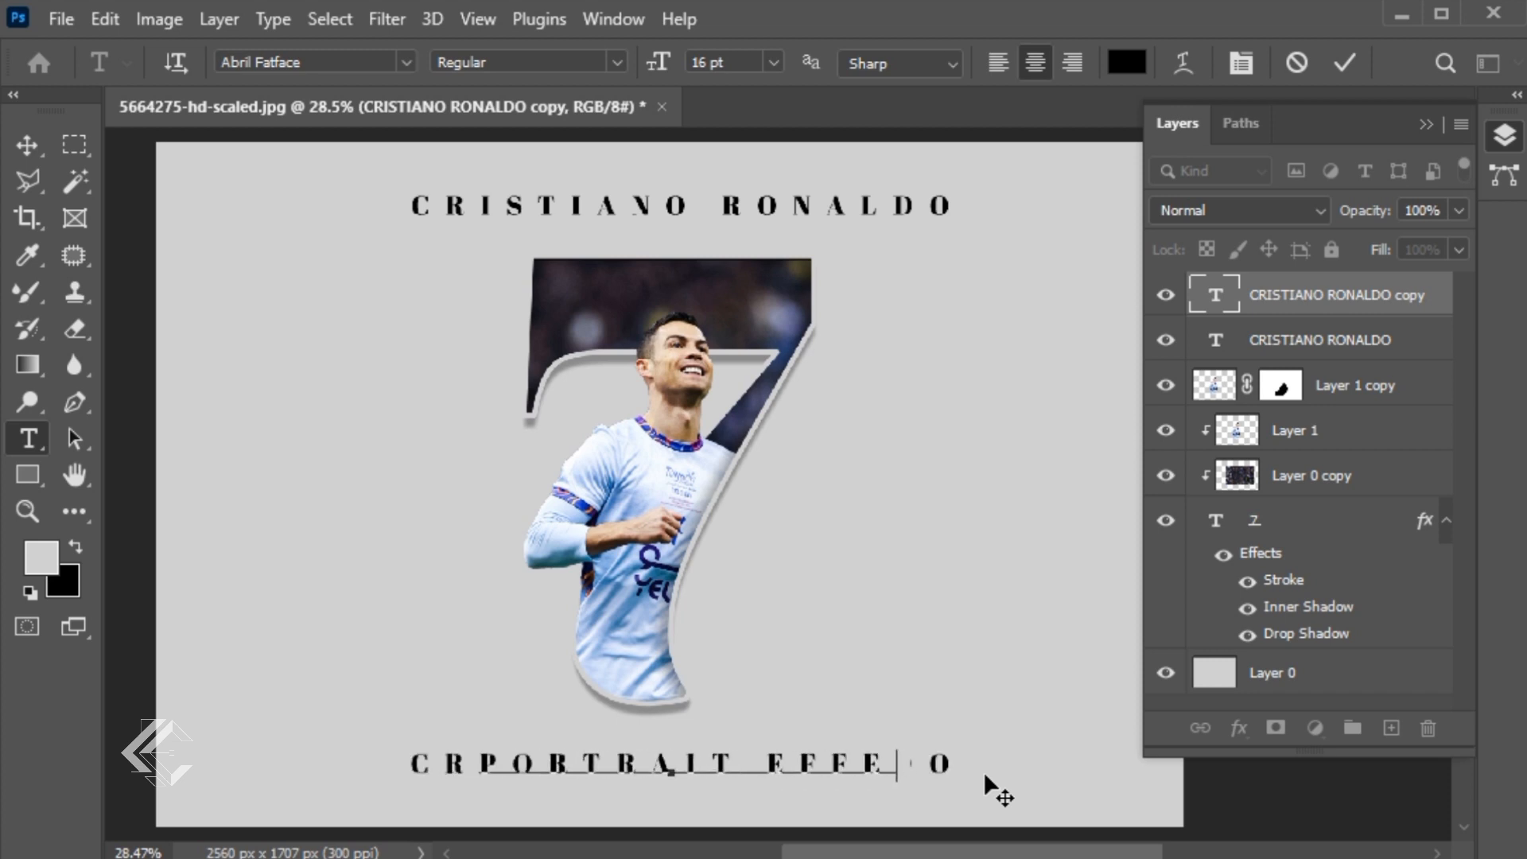
pyautogui.write('CT')
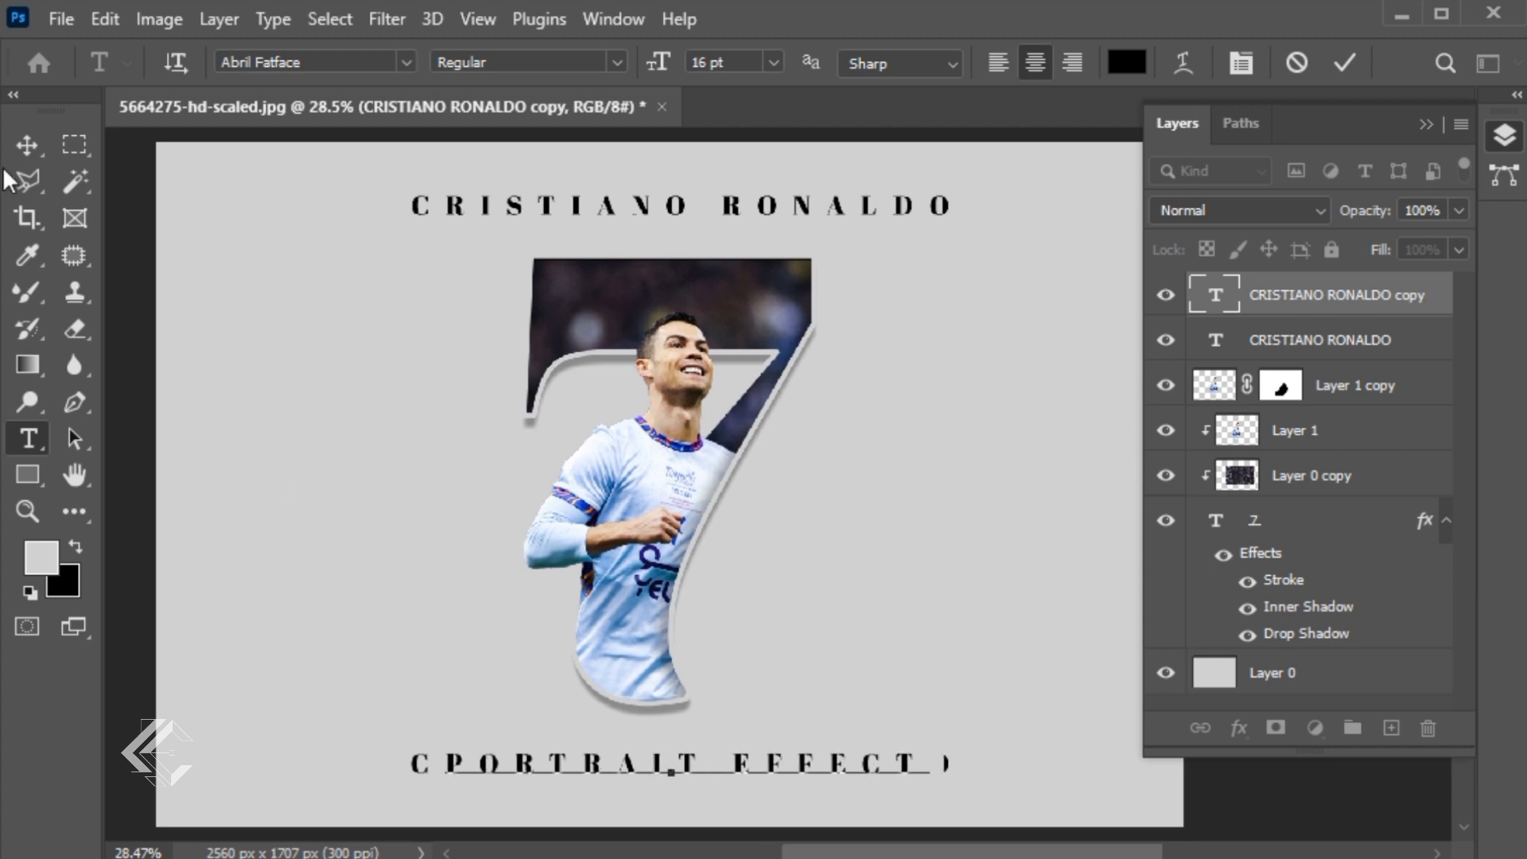
pyautogui.click(933, 628)
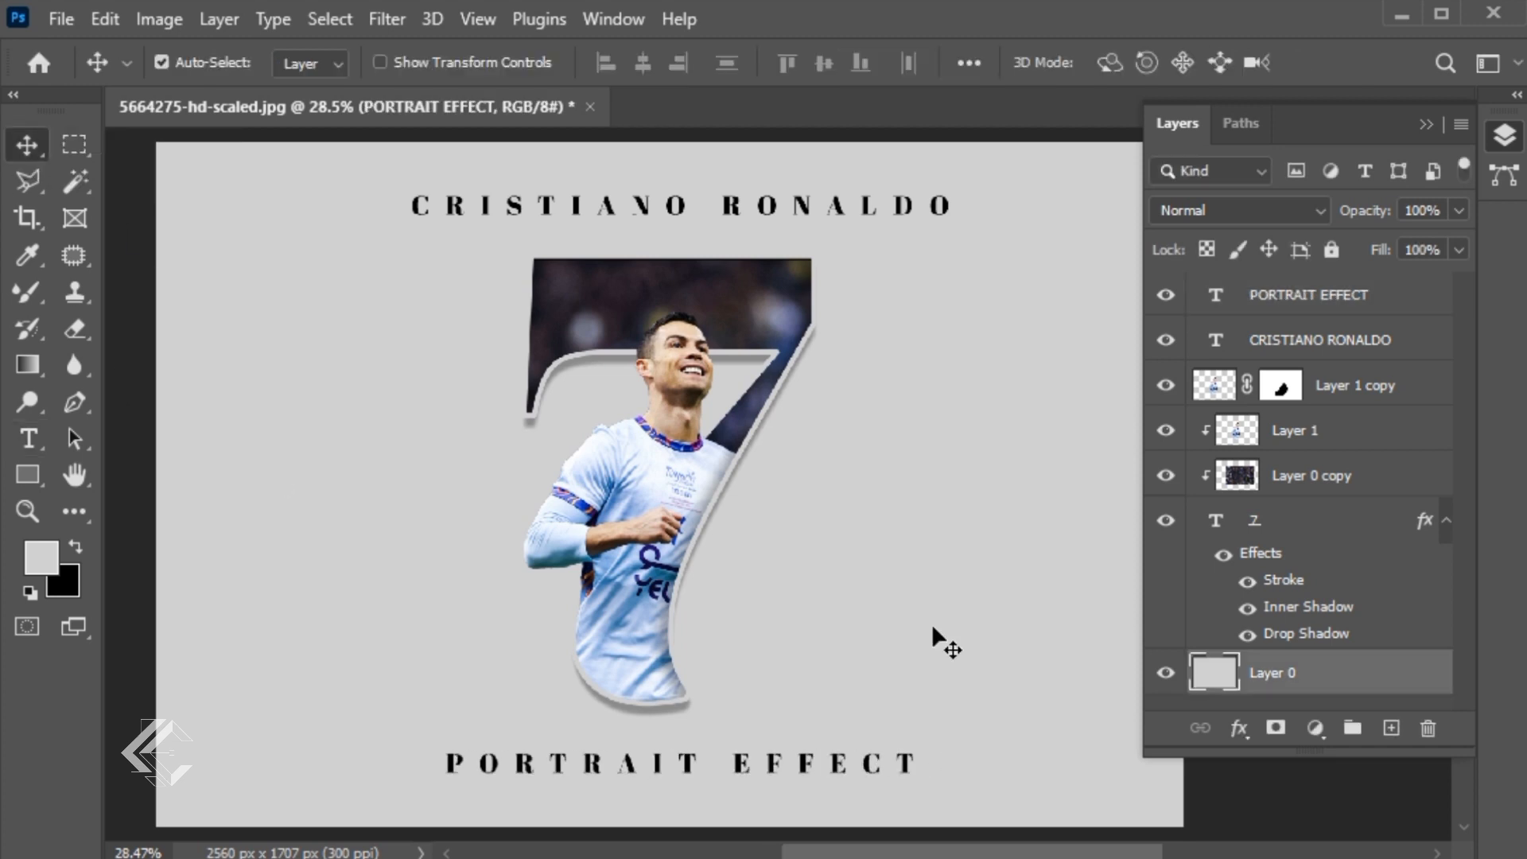